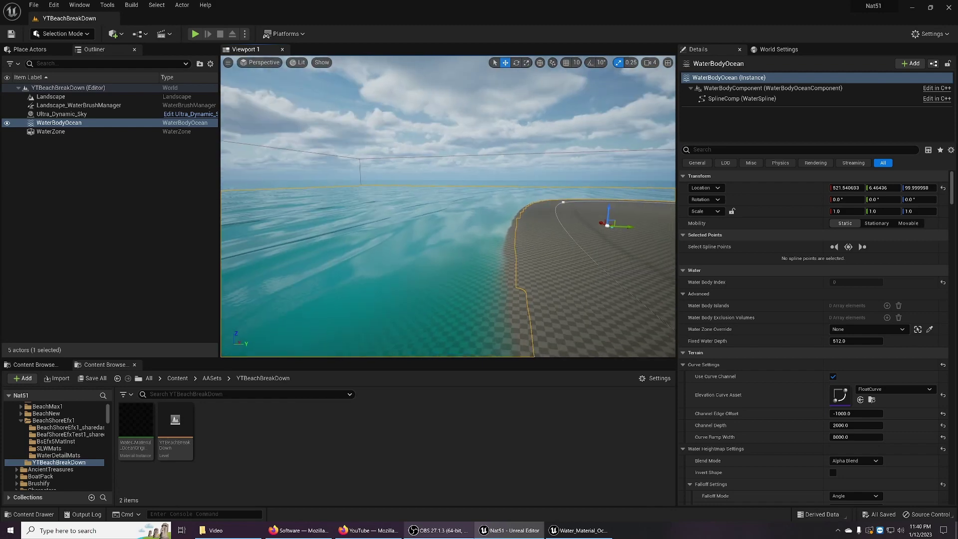
Examine the ocean waves and the shoreline of the sand landscape from several viewpoints.
right_drag(449, 206, 416, 201)
right_drag(494, 214, 467, 214)
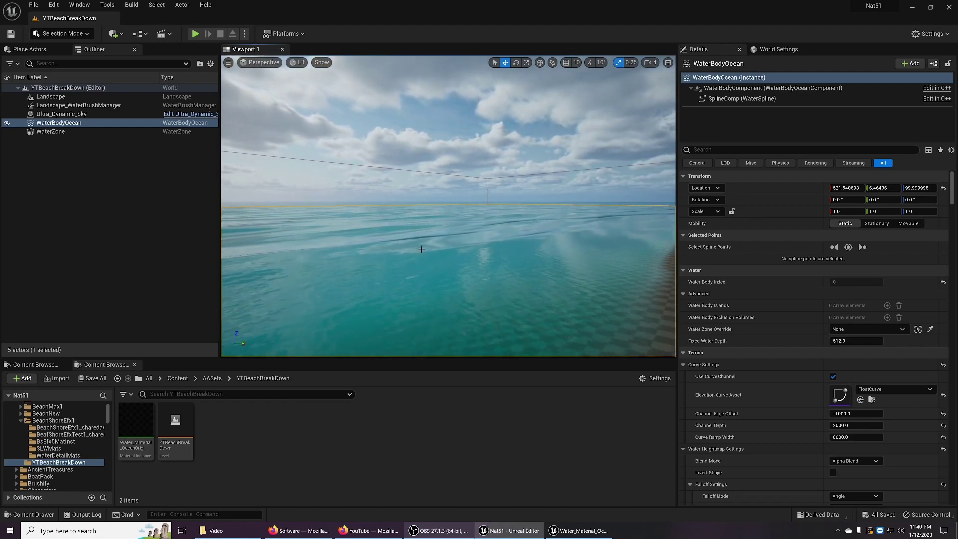
right_drag(421, 249, 457, 248)
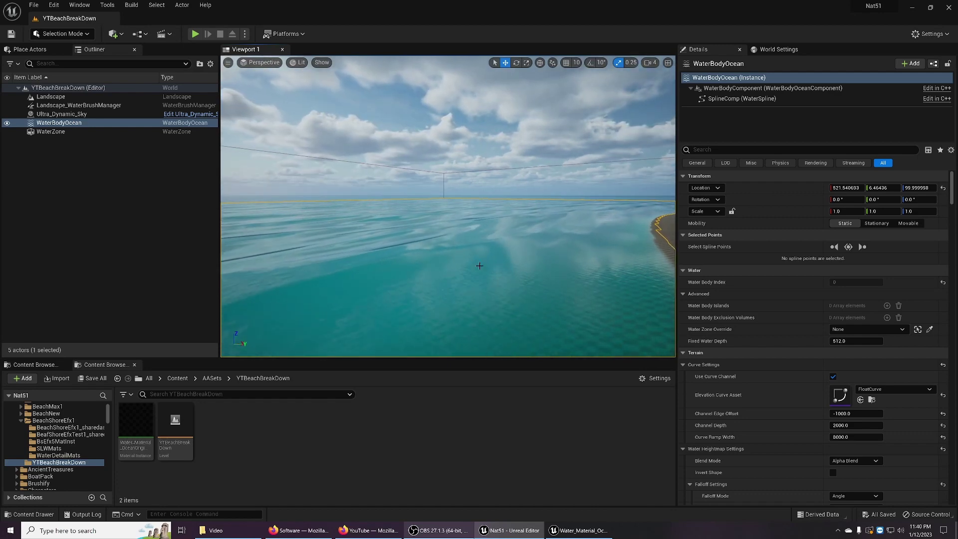
right_drag(499, 273, 639, 254)
right_drag(562, 257, 576, 263)
key(q)
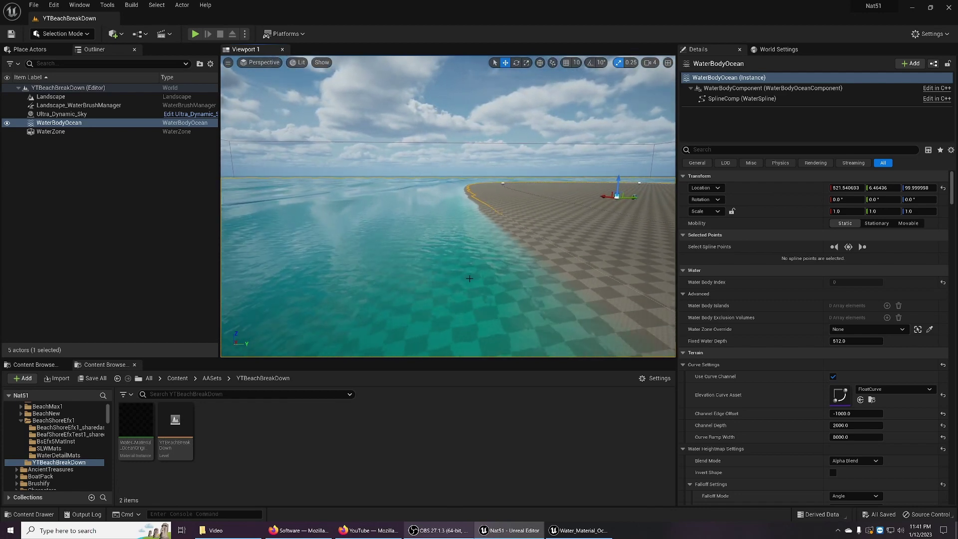
right_drag(513, 280, 425, 277)
key(w)
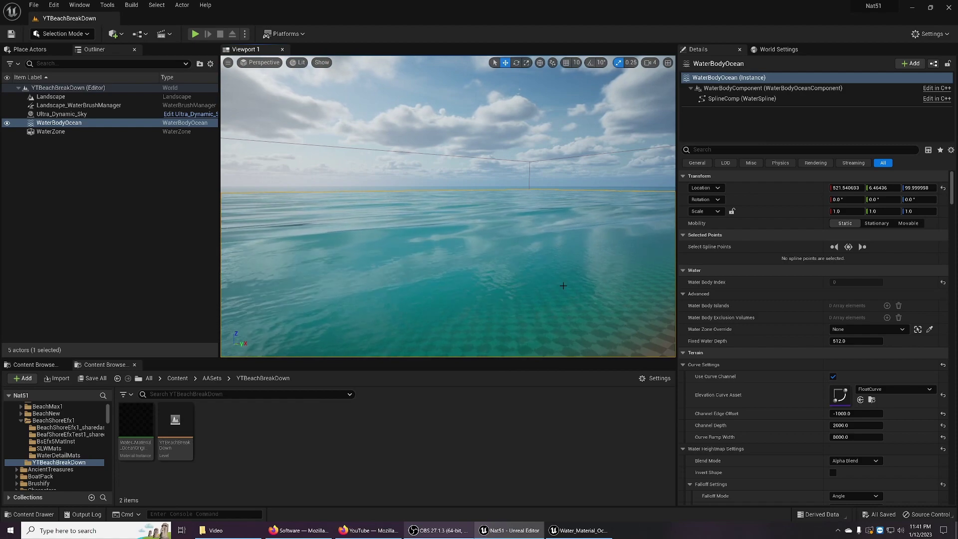
right_drag(563, 286, 616, 286)
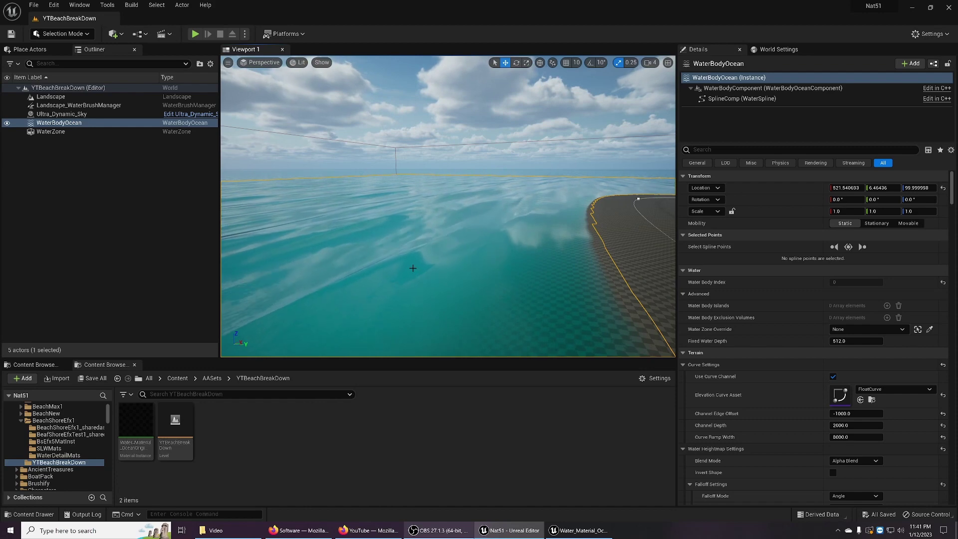
right_drag(413, 268, 450, 256)
key(w)
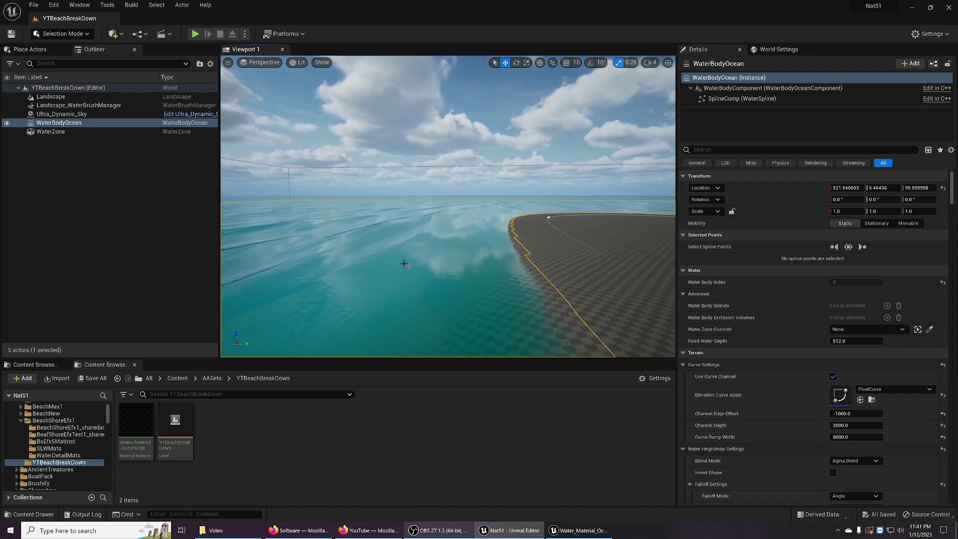
Find the Water Body Lake actor by searching for "lake" and place it in the ocean beside the beach.
click(92, 64)
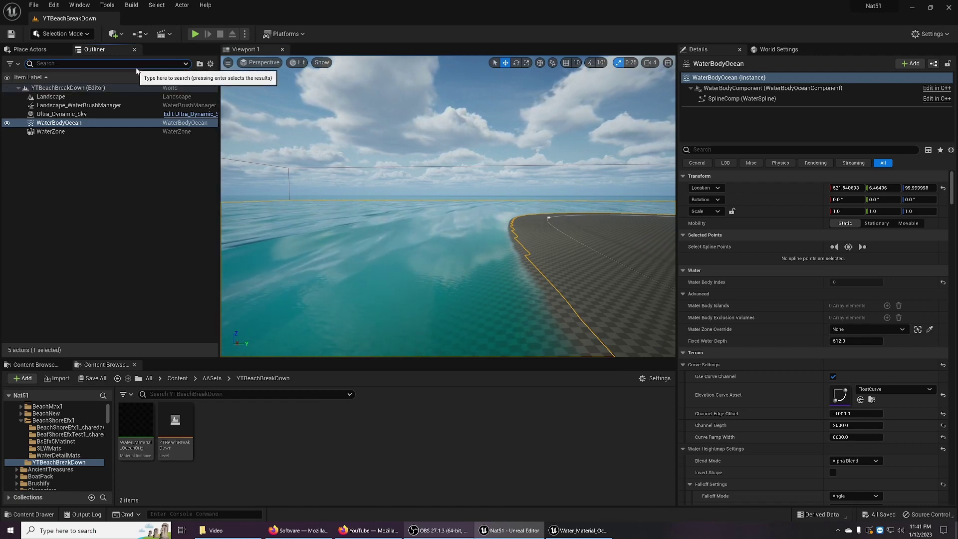
drag(42, 49, 99, 54)
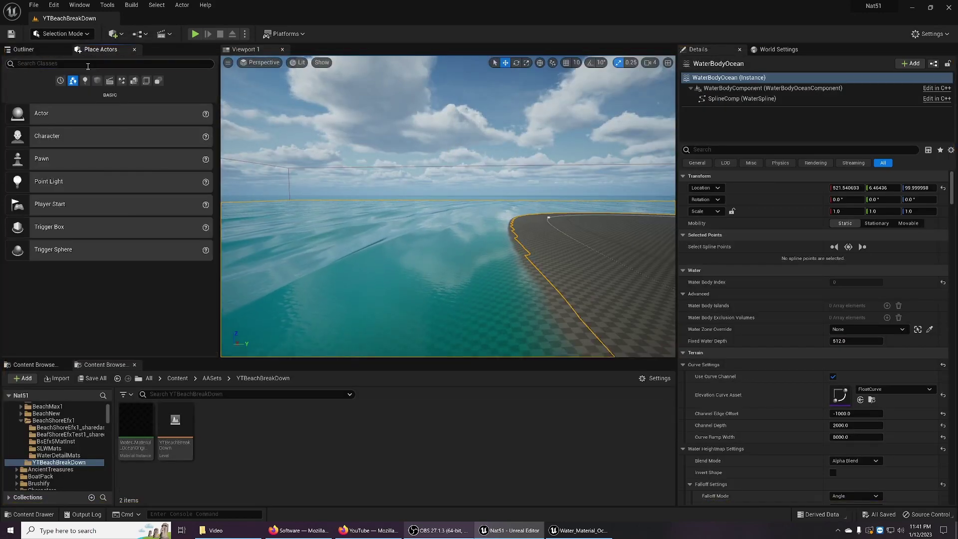
click(87, 66)
text(lake)
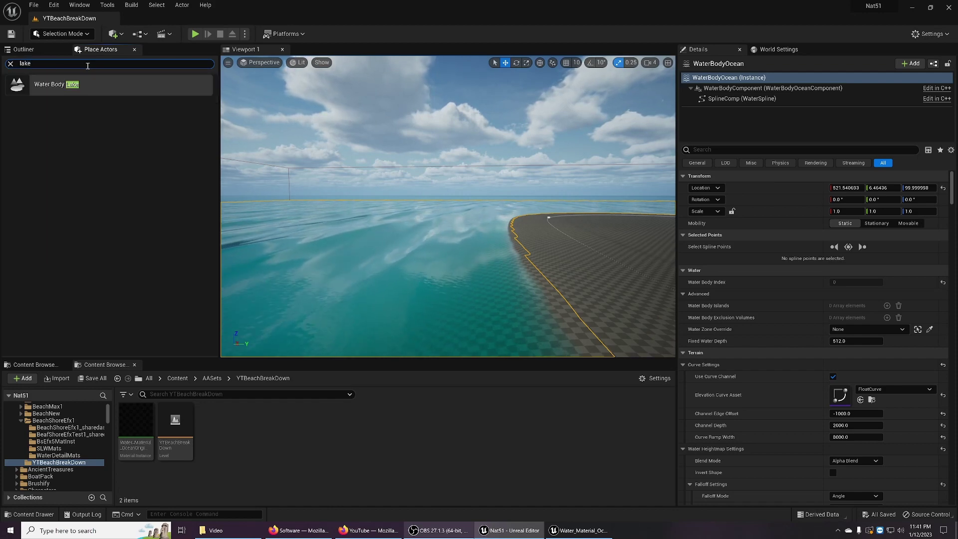
drag(64, 85, 425, 285)
drag(259, 354, 274, 346)
right_drag(448, 206, 504, 209)
right_drag(302, 321, 313, 320)
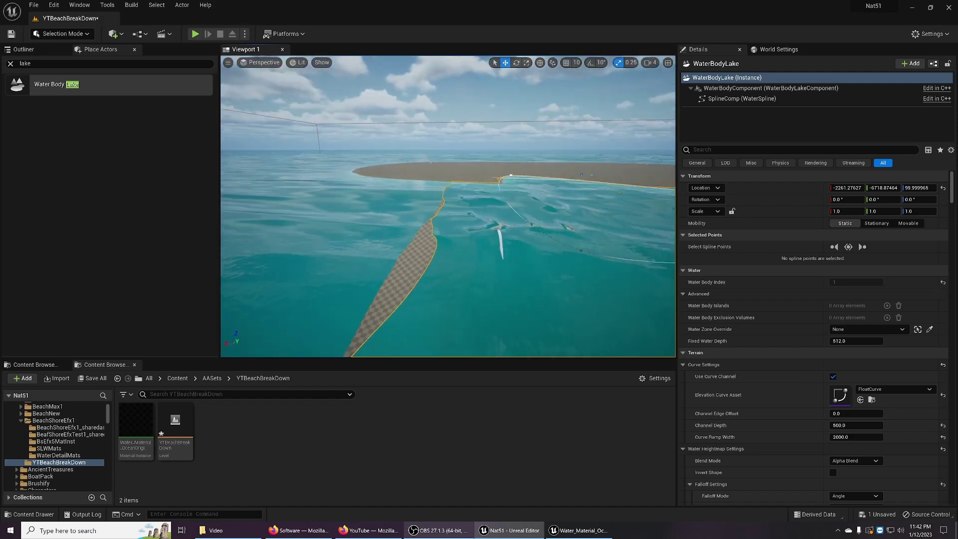
right_drag(448, 206, 507, 197)
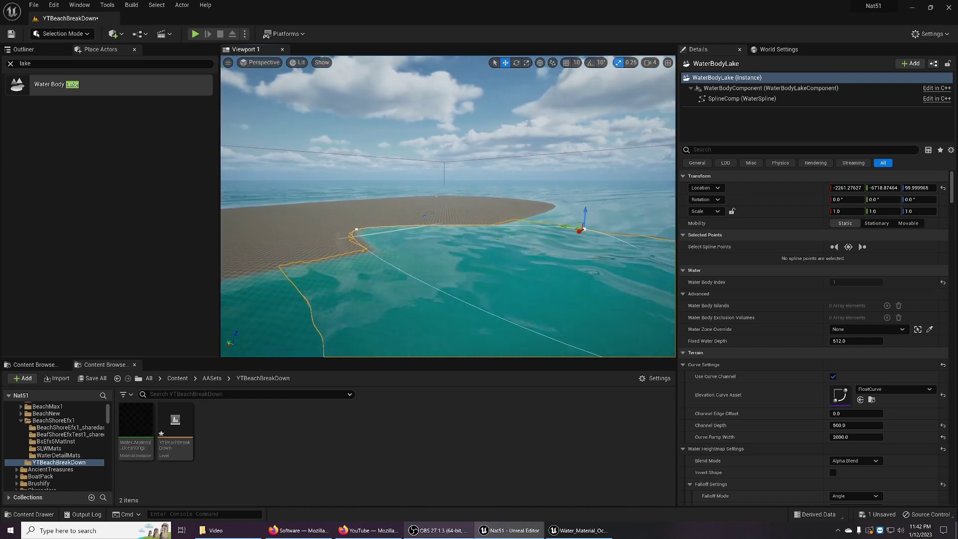
right_drag(321, 319, 470, 280)
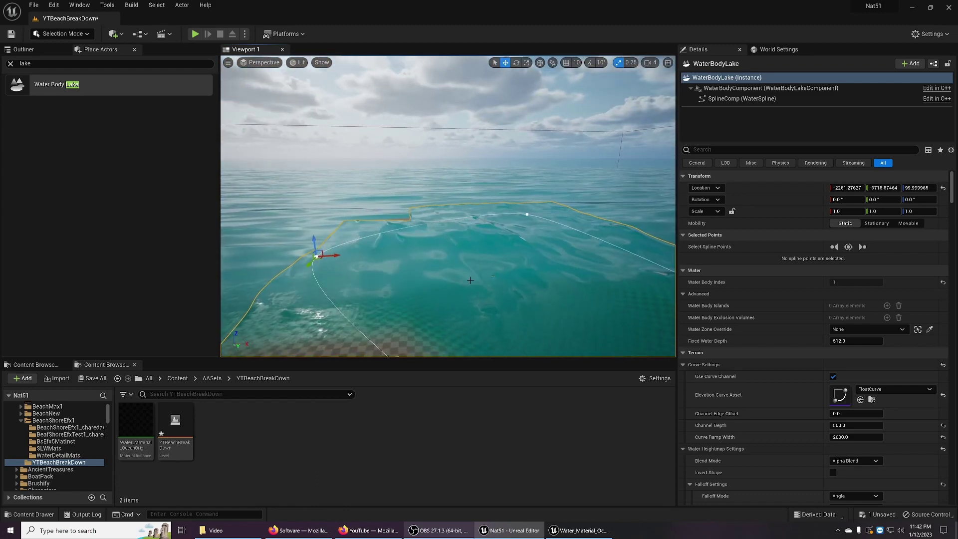
Try moving the lake through the ocean to see how it affects the landscape, and undo the move.
drag(306, 251, 385, 220)
right_drag(385, 221, 474, 228)
right_drag(490, 319, 554, 348)
key(ctrl+z)
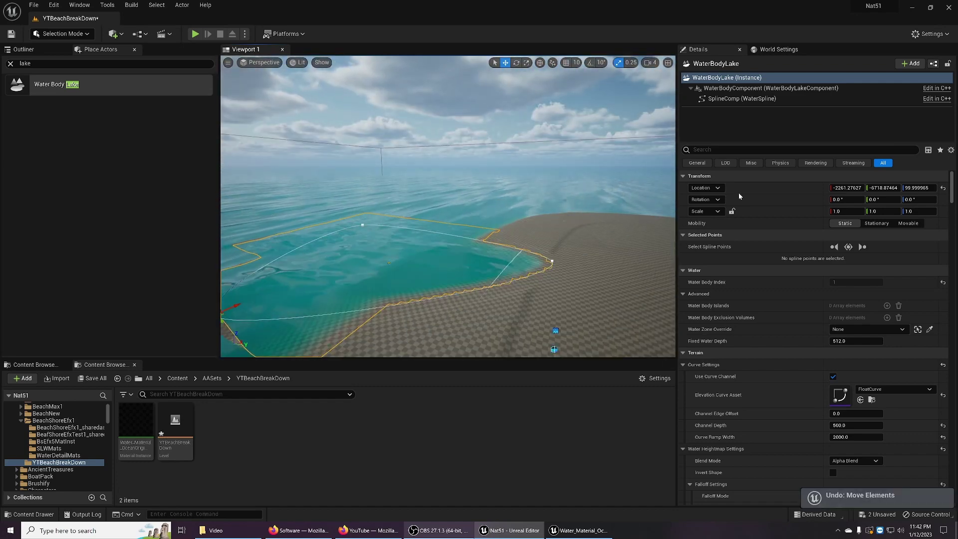
Find the lake's landscape setting by searching its properties for "land" and turn off Affects Landscape.
click(724, 151)
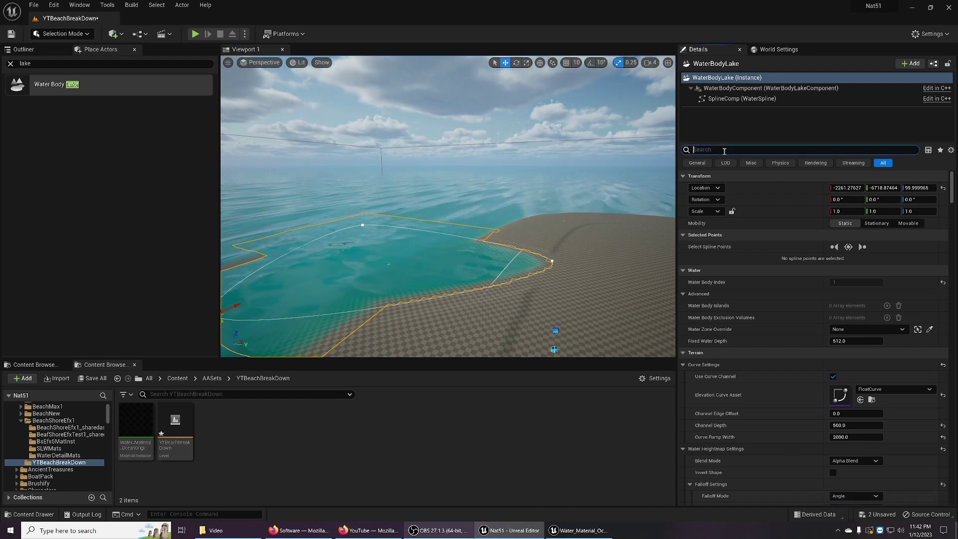
text(land)
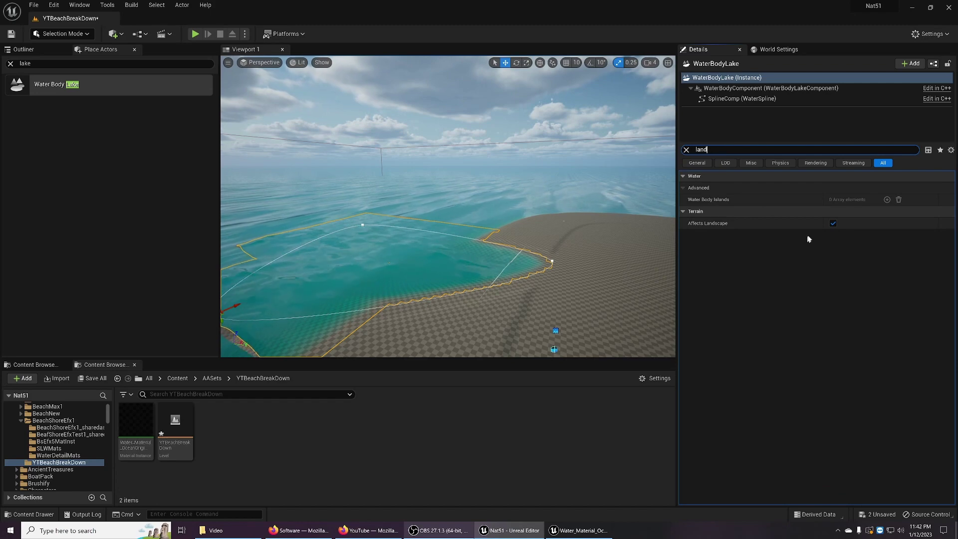
click(833, 224)
Try raising the lake above the ocean surface, and undo the move.
right_drag(375, 226, 300, 236)
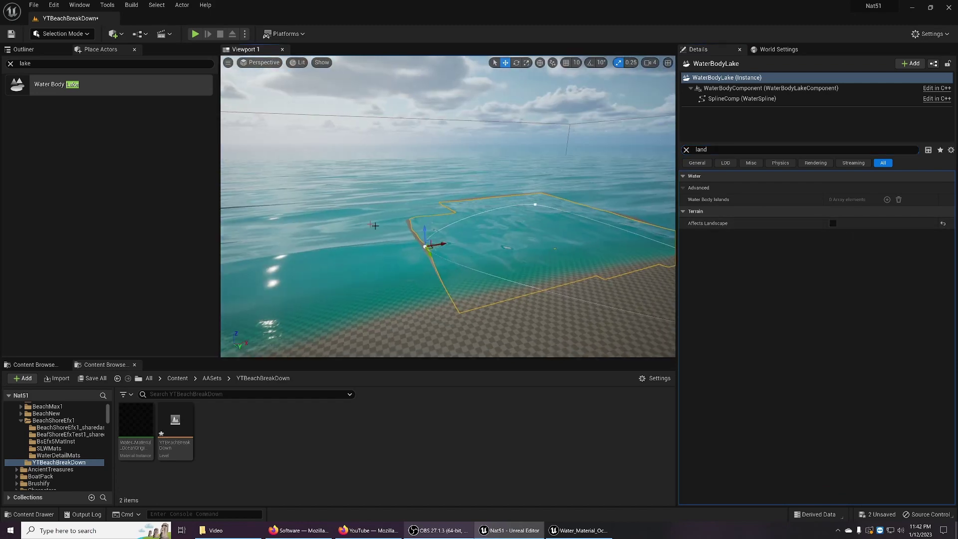
right_drag(428, 236, 424, 235)
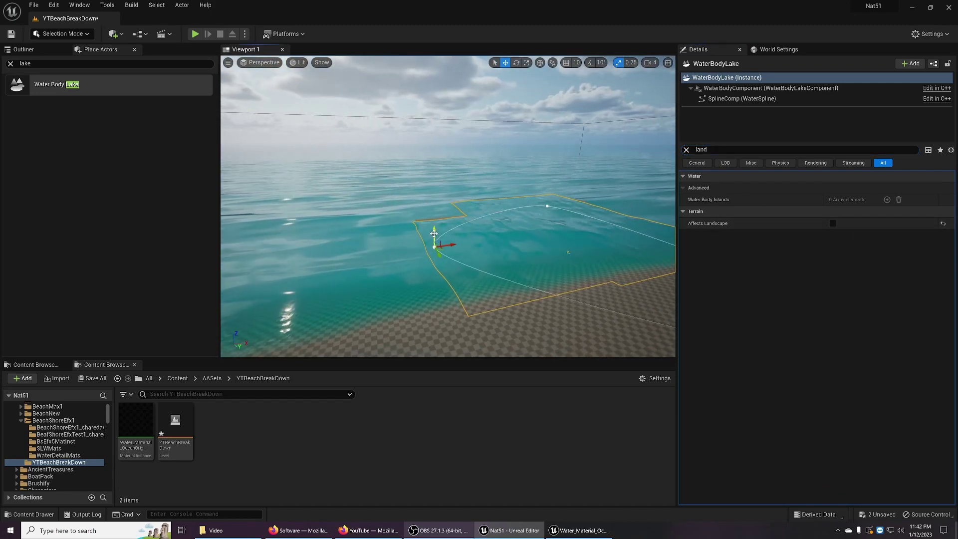
drag(434, 231, 450, 214)
drag(454, 251, 428, 251)
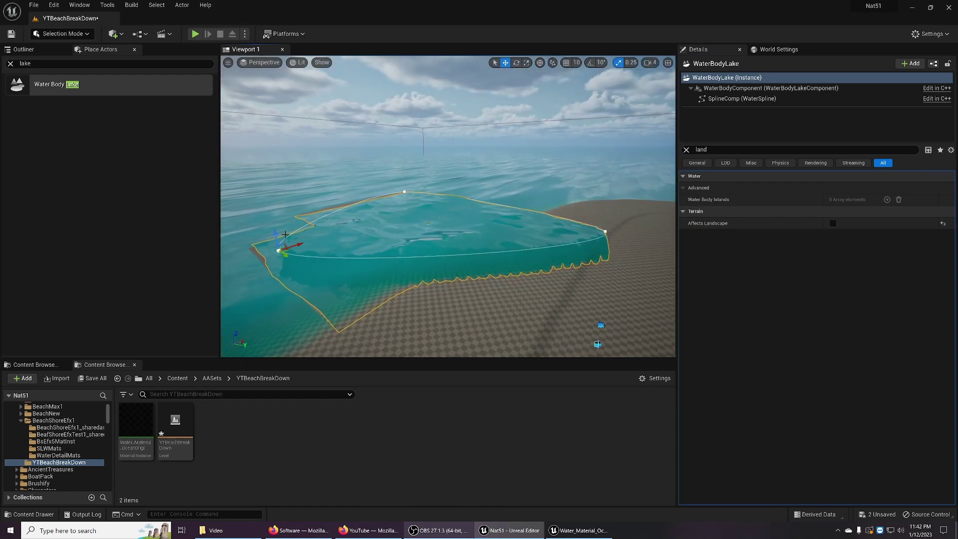
key(ctrl+z)
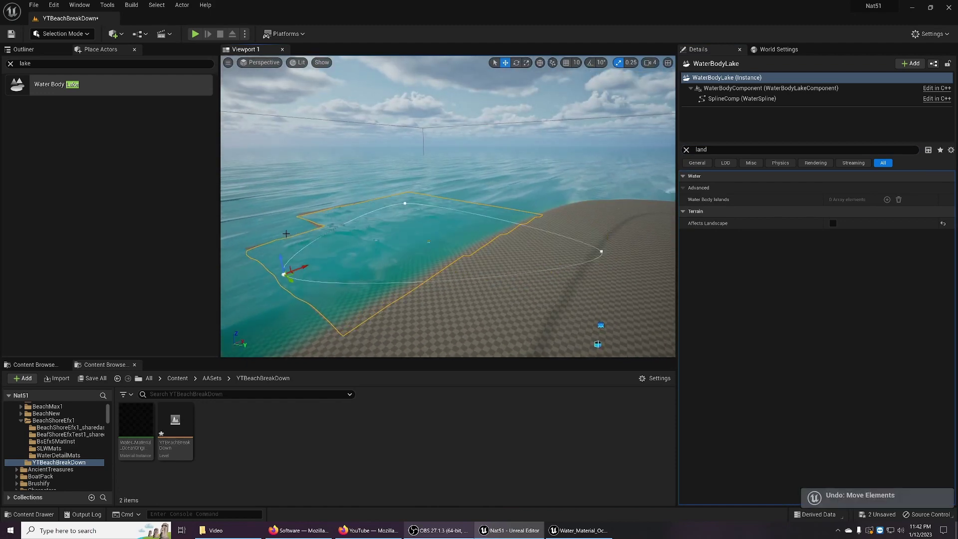
Search the lake's properties for "over" and set its Overlap Material Priority to -449.
click(688, 150)
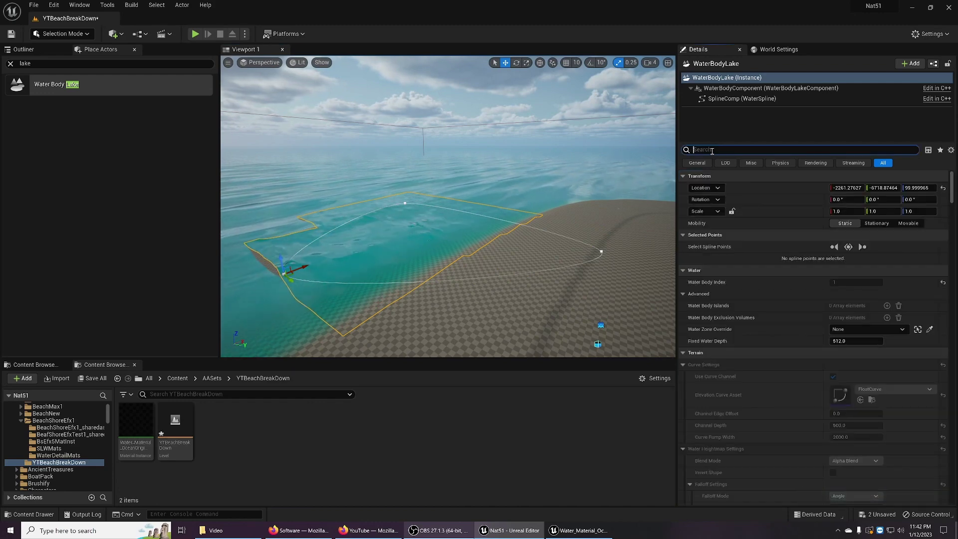
text(over)
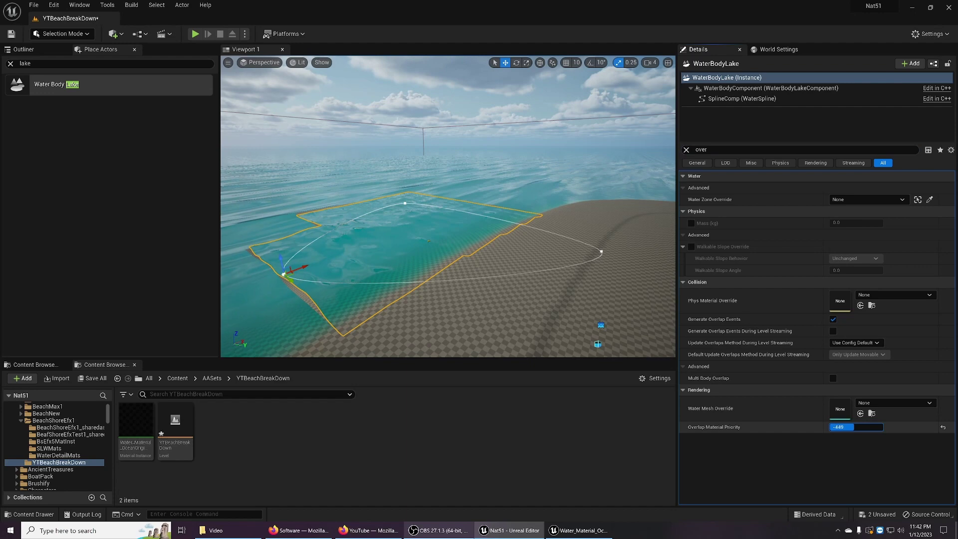
mouse_move(560, 299)
right_down()
mouse_move(541, 291)
mouse_move(572, 299)
right_up()
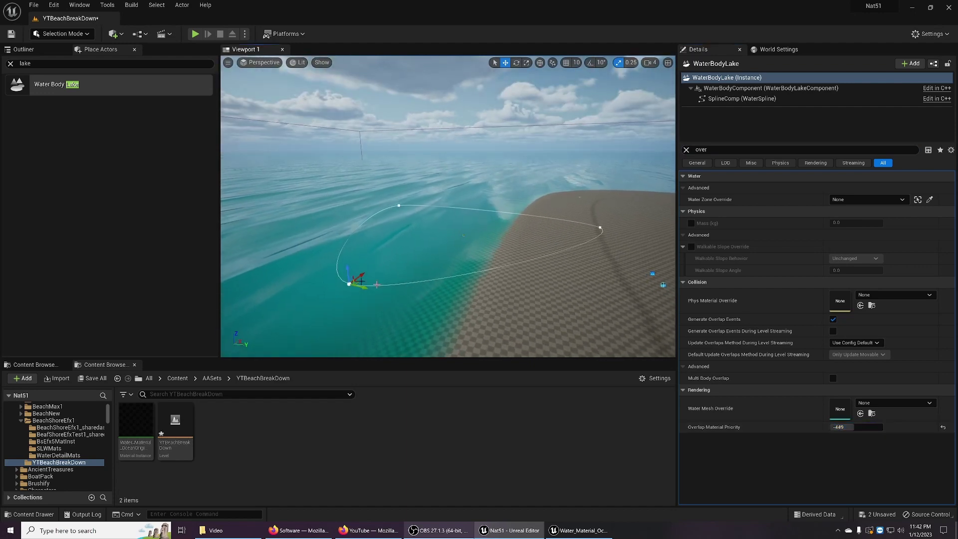
right_drag(377, 285, 383, 262)
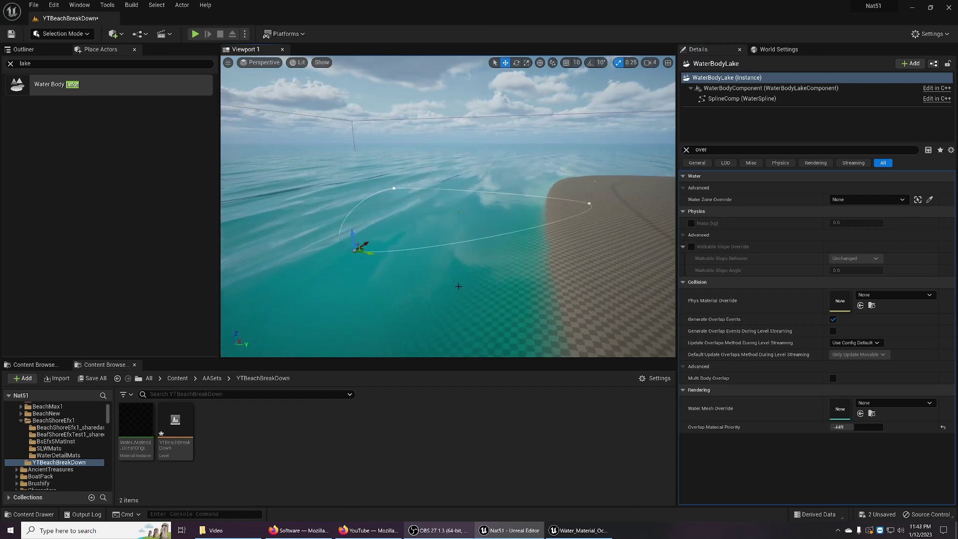
Rotate the lake about its vertical axis and move it so that it spans the water and the beach edge.
key(e)
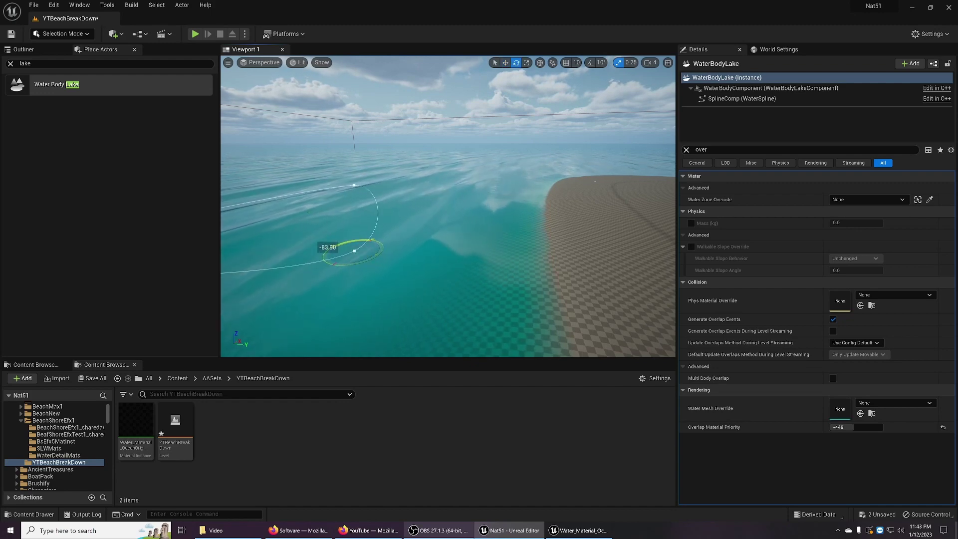
right_drag(387, 272, 362, 267)
key(w)
drag(430, 261, 668, 304)
right_drag(634, 301, 672, 315)
right_drag(596, 302, 593, 290)
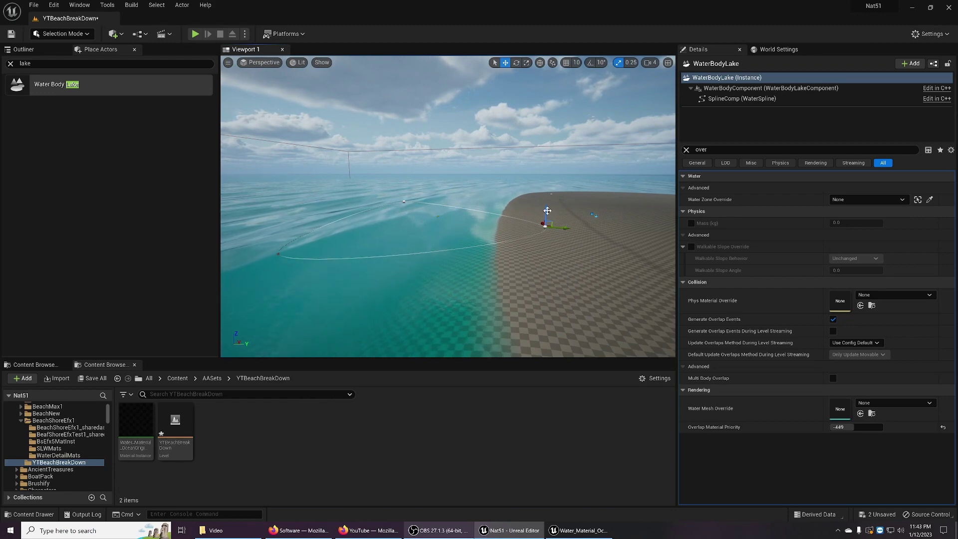
Raise the lake well above the ocean, lower it back to the water surface, and select the ocean body.
drag(540, 157, 539, 132)
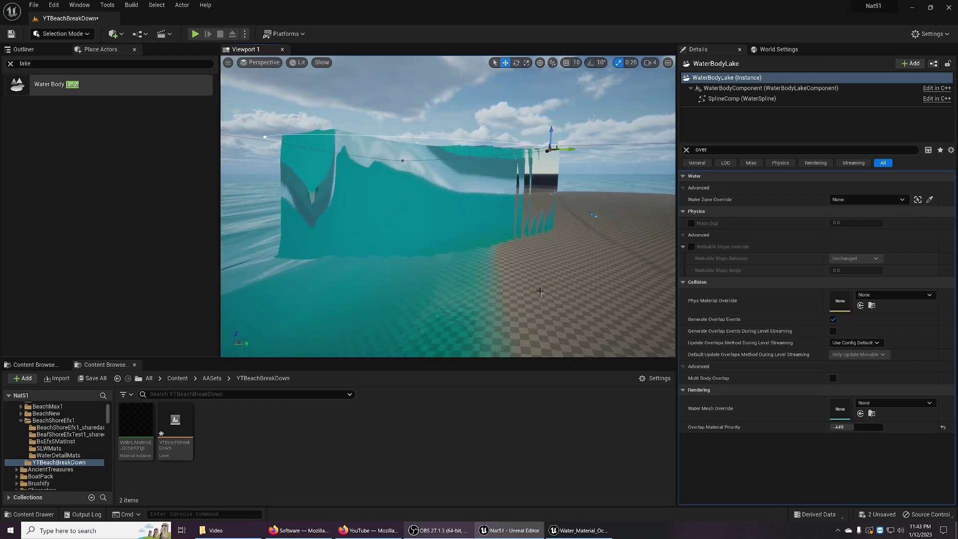
mouse_move(534, 157)
right_down()
mouse_move(517, 154)
mouse_move(516, 140)
mouse_move(518, 151)
right_up()
key(e)
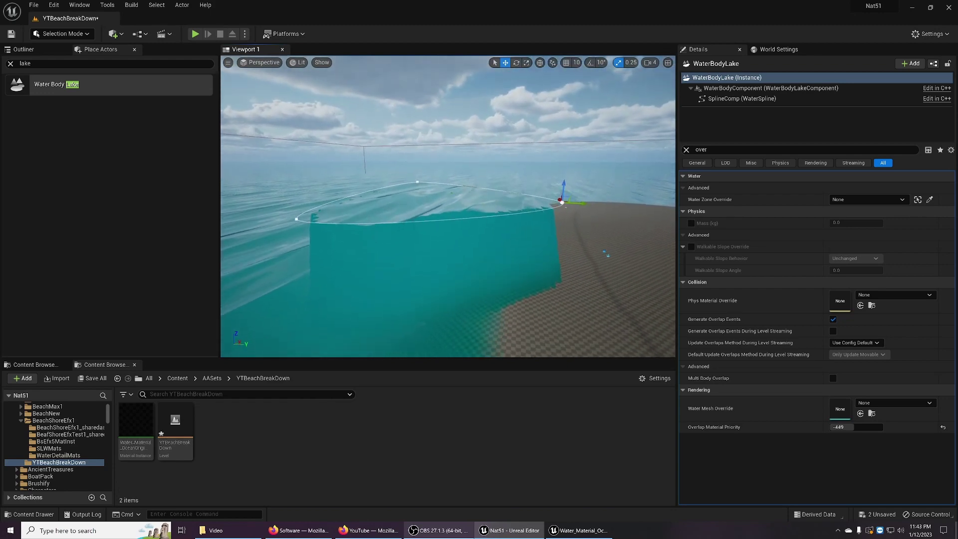
key(q)
mouse_move(529, 271)
right_down()
mouse_move(528, 282)
mouse_move(528, 269)
right_up()
key(e)
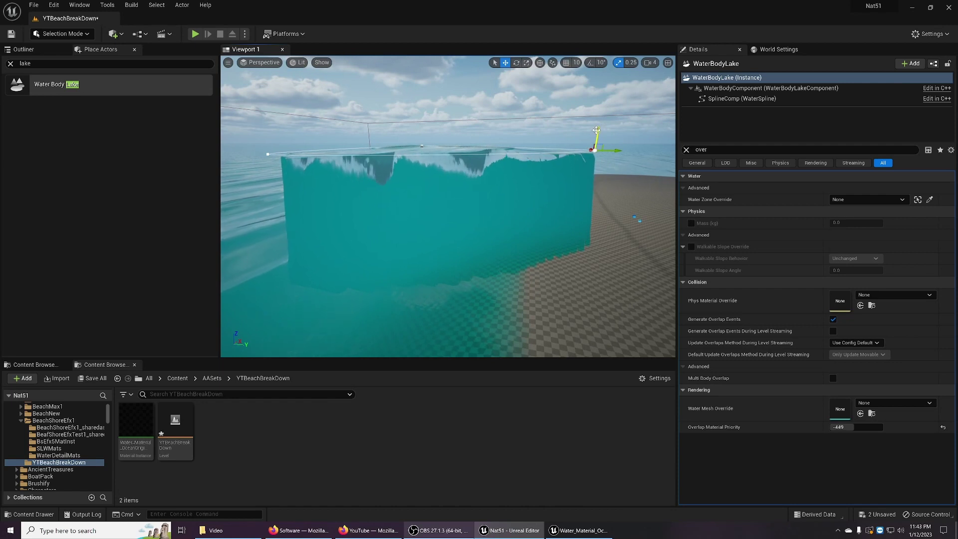
drag(596, 132, 510, 234)
click(472, 294)
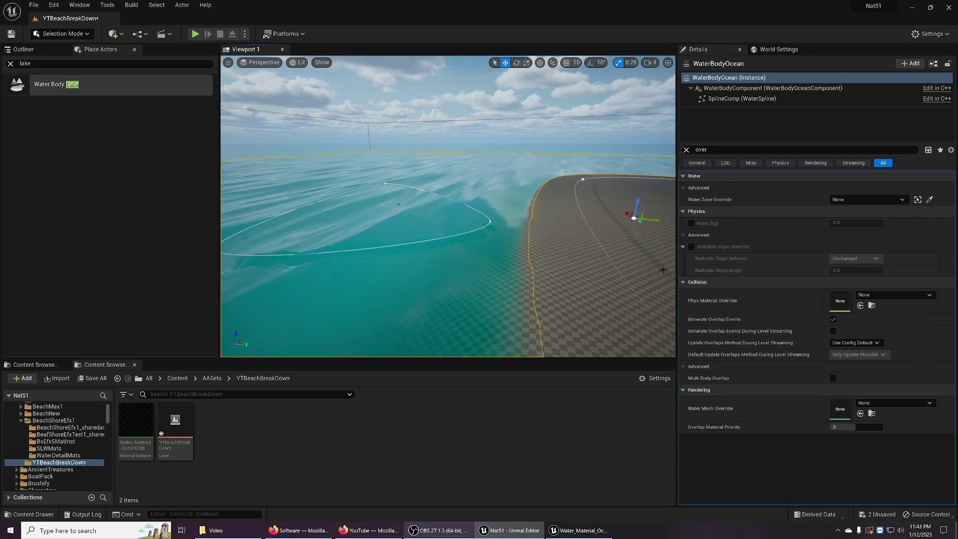
right_drag(663, 270, 641, 259)
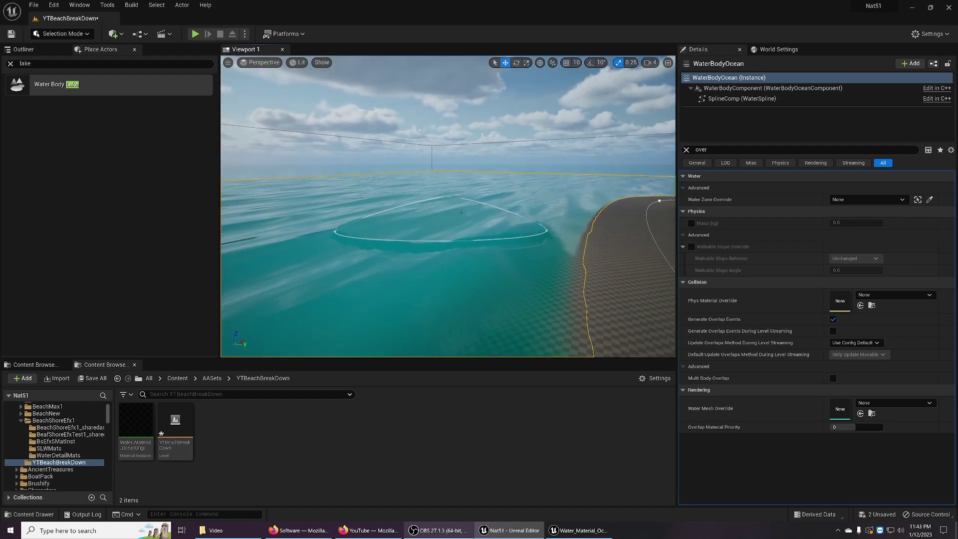
Override Enable Water VS Mapping in the Water_Material_Ocean instance and turn it off.
click(579, 531)
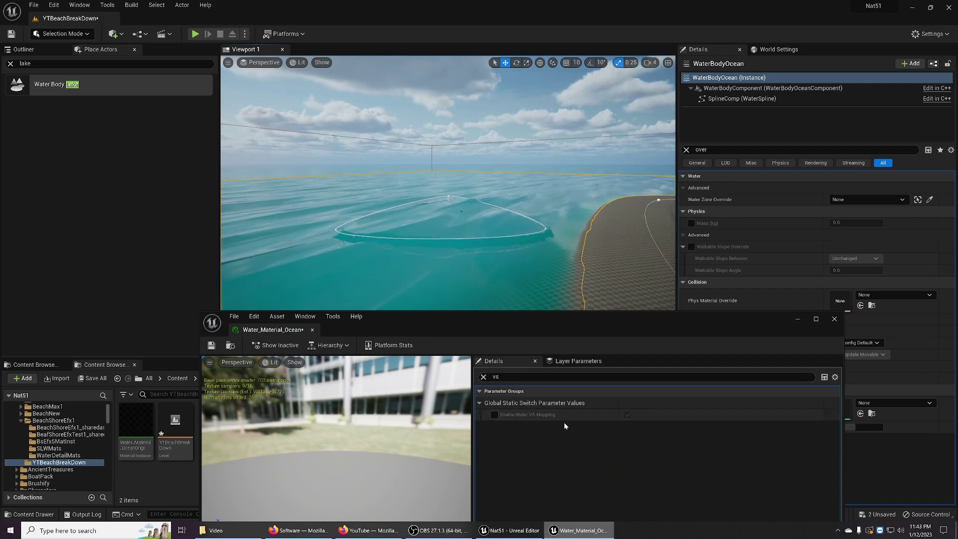
click(494, 415)
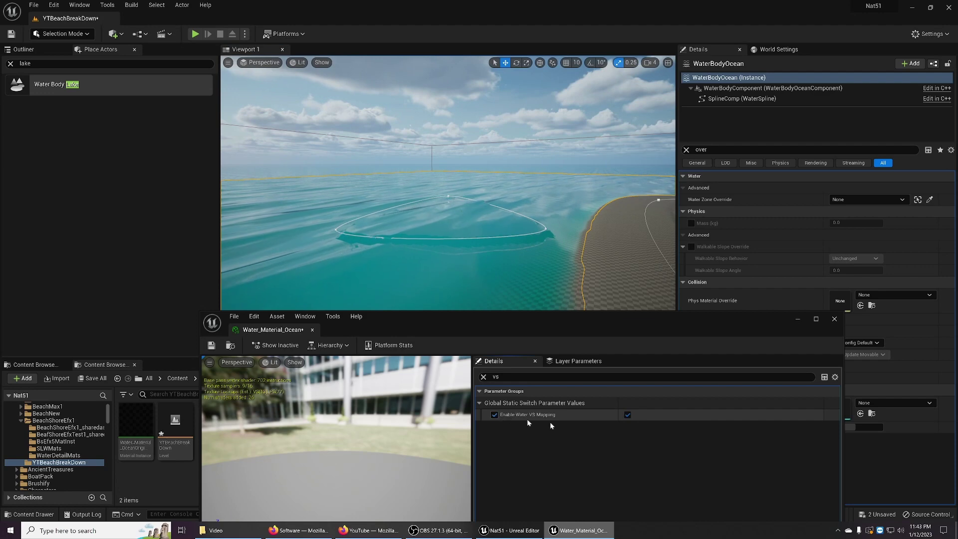
click(627, 415)
right_drag(448, 199, 480, 180)
Select WaterBodyLake among the level's actors and move it toward the beach so it overlaps the shoreline.
click(101, 49)
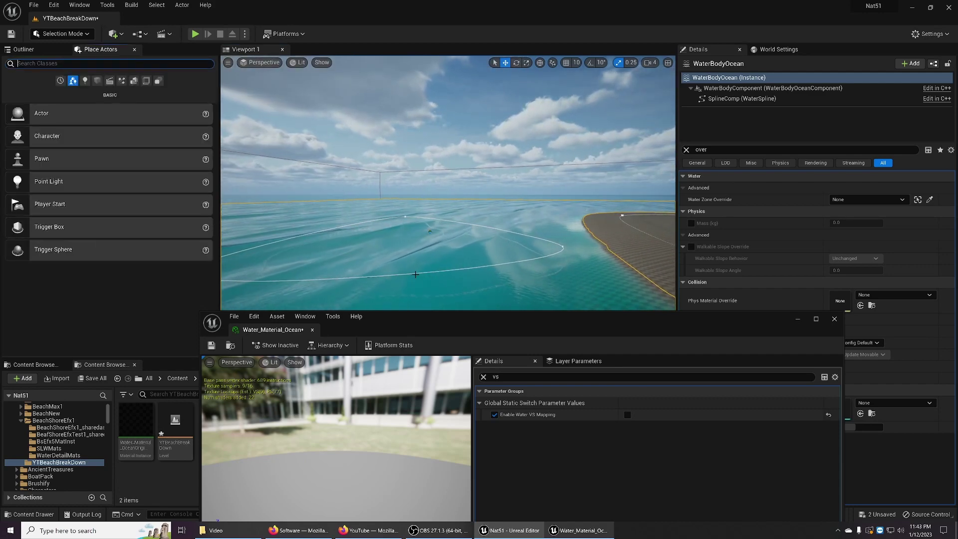
click(23, 48)
click(58, 123)
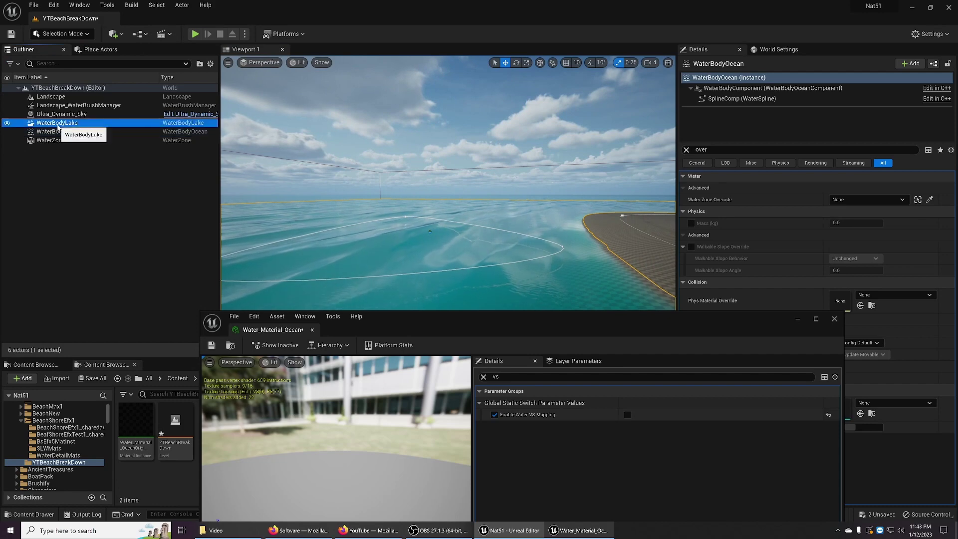
drag(586, 248, 671, 254)
right_drag(654, 260, 674, 258)
right_drag(522, 230, 522, 230)
drag(523, 216, 576, 222)
key(e)
right_drag(492, 248, 551, 245)
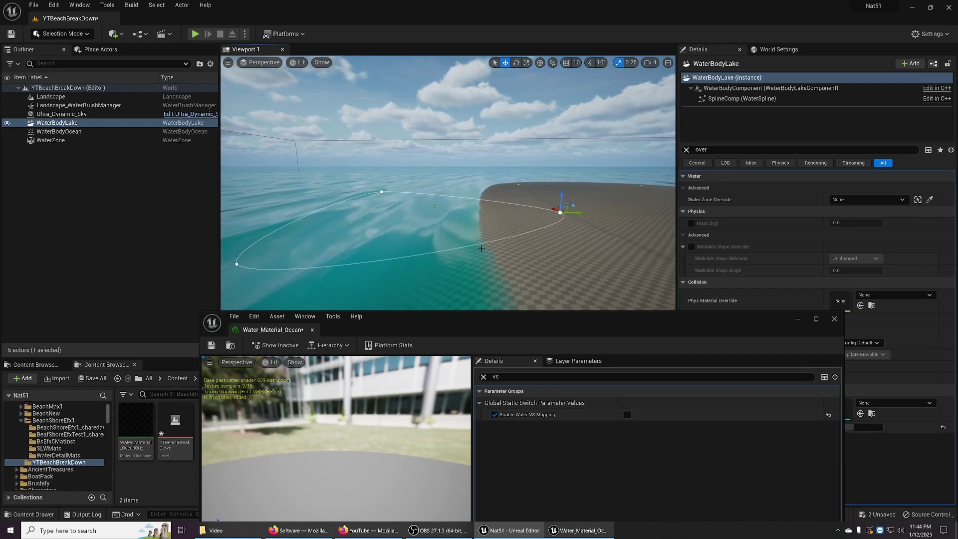
Rotate the lake about its vertical axis and shift it so one end rests on the beach edge.
key(e)
drag(561, 218, 532, 215)
key(w)
scroll(483, 236, down, 2)
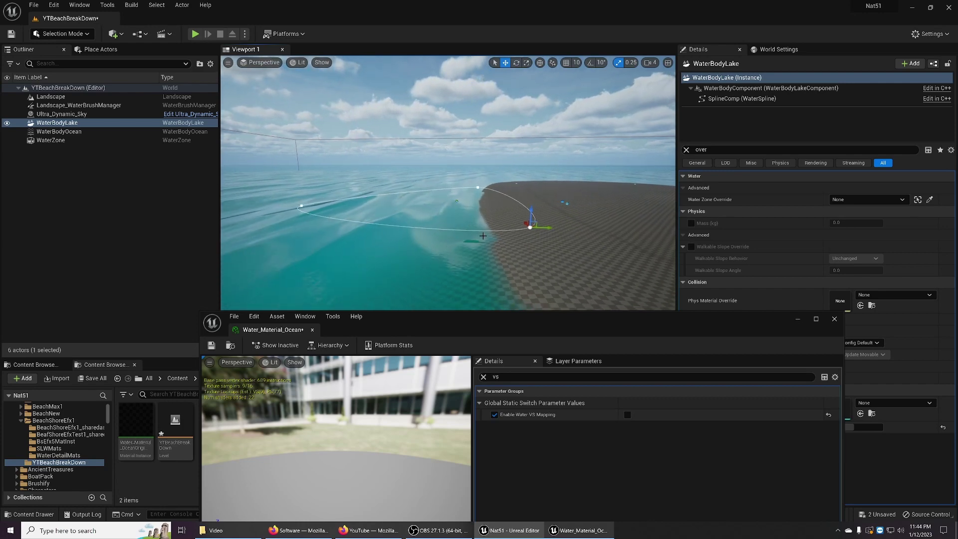
Add a spline point on the lake's near edge and move it along the shoreline to stretch the lake beside the beach.
right_click(458, 230)
click(476, 245)
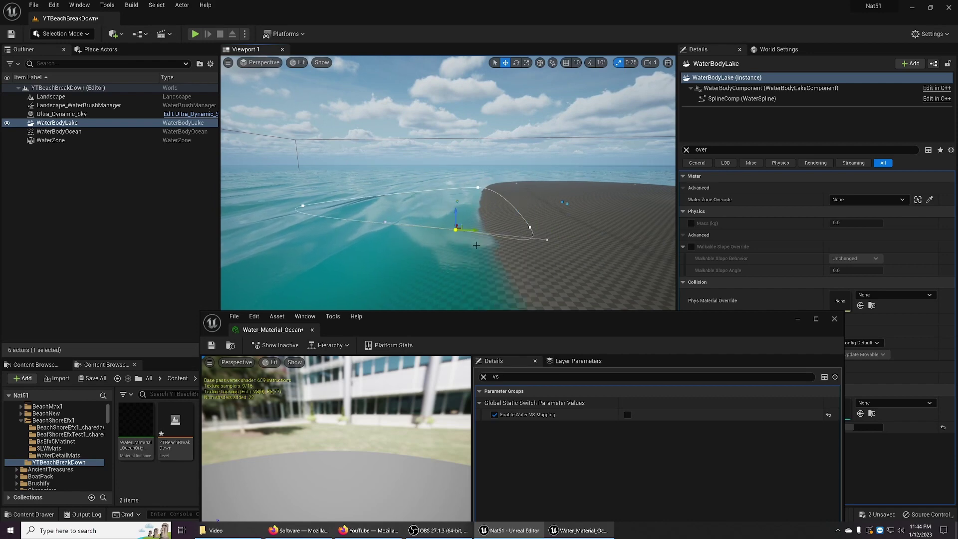
drag(432, 303, 483, 286)
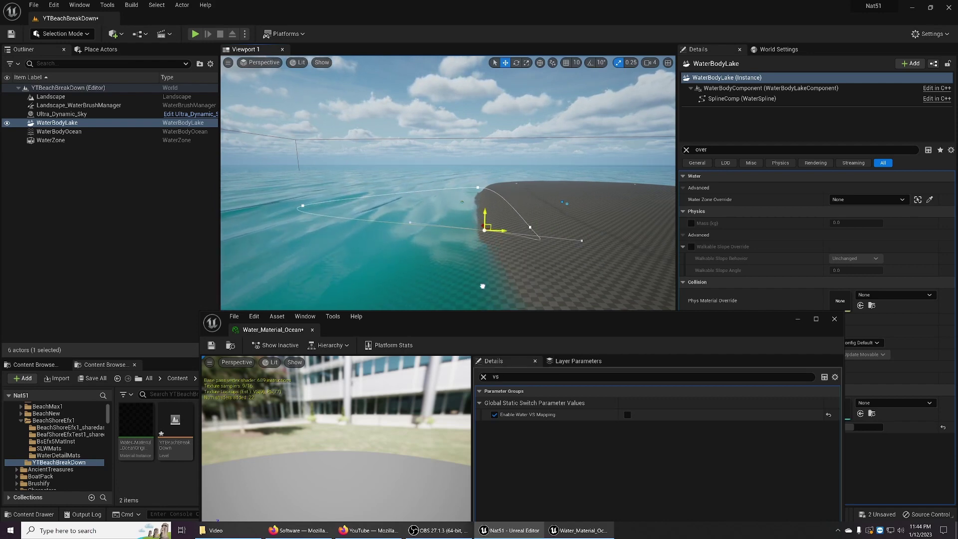
mouse_move(459, 266)
right_down()
mouse_move(504, 269)
mouse_move(482, 282)
mouse_move(460, 266)
right_up()
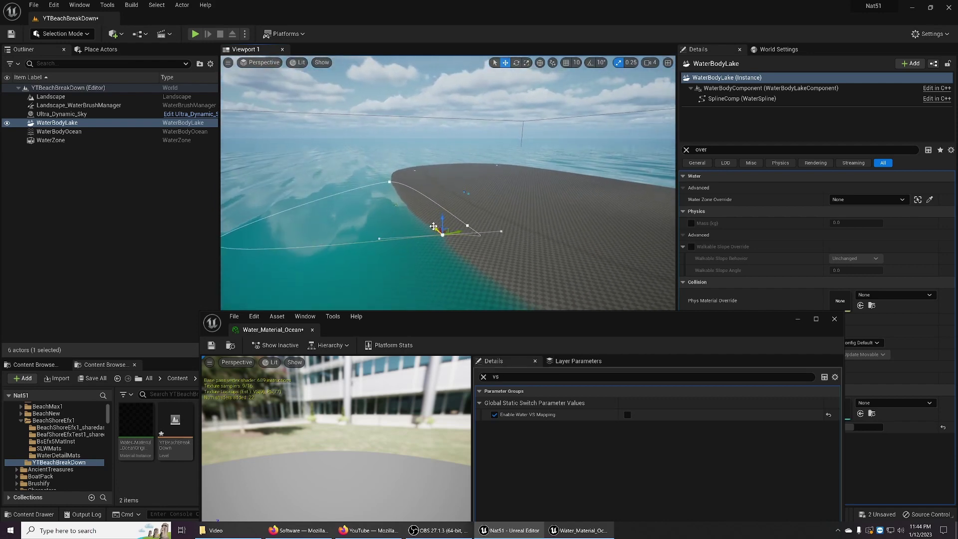
drag(438, 235, 504, 300)
right_drag(504, 300, 529, 289)
right_drag(423, 287, 469, 249)
drag(437, 248, 634, 304)
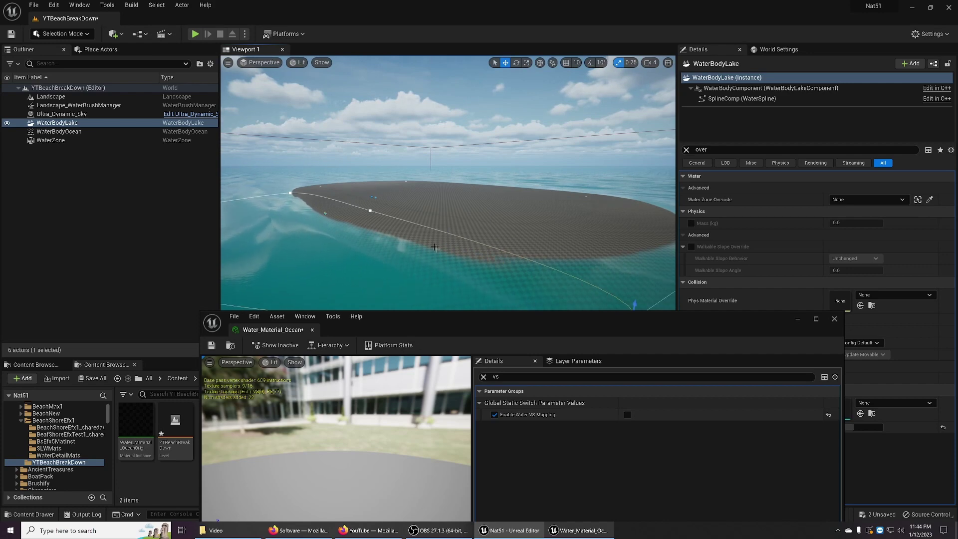
Move the lake's far spline point away from the beach tip and out into the open water.
click(290, 192)
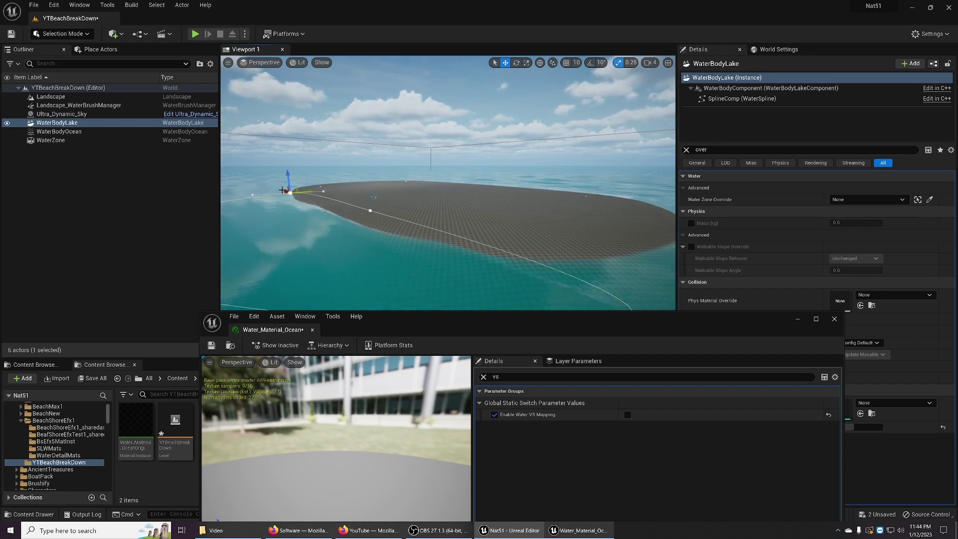
drag(285, 190, 266, 178)
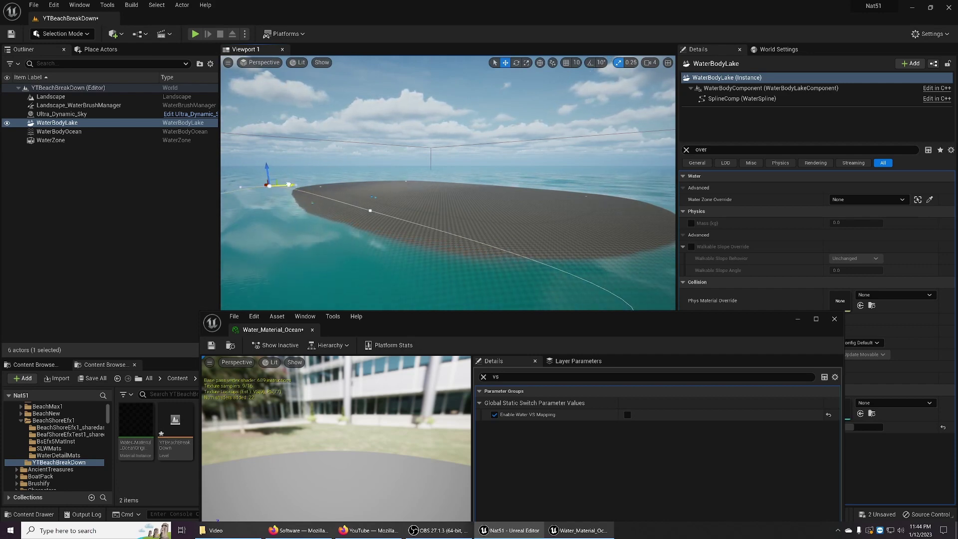
right_drag(323, 180, 273, 180)
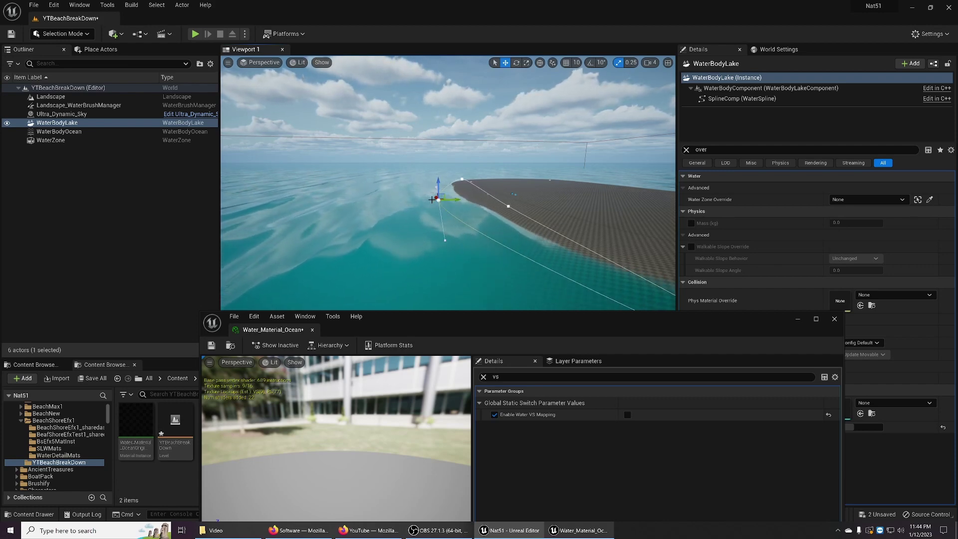
Reselect WaterBodyLake, raise it above the ocean surface, and lower it again toward the shoreline's water level.
mouse_move(455, 212)
right_down()
mouse_move(574, 210)
mouse_move(468, 199)
right_up()
key(w)
click(457, 212)
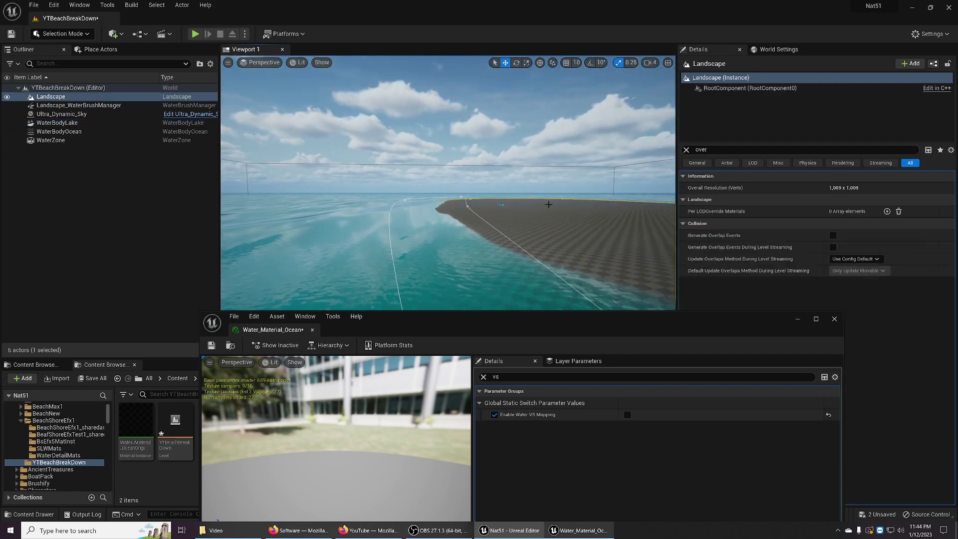
click(58, 124)
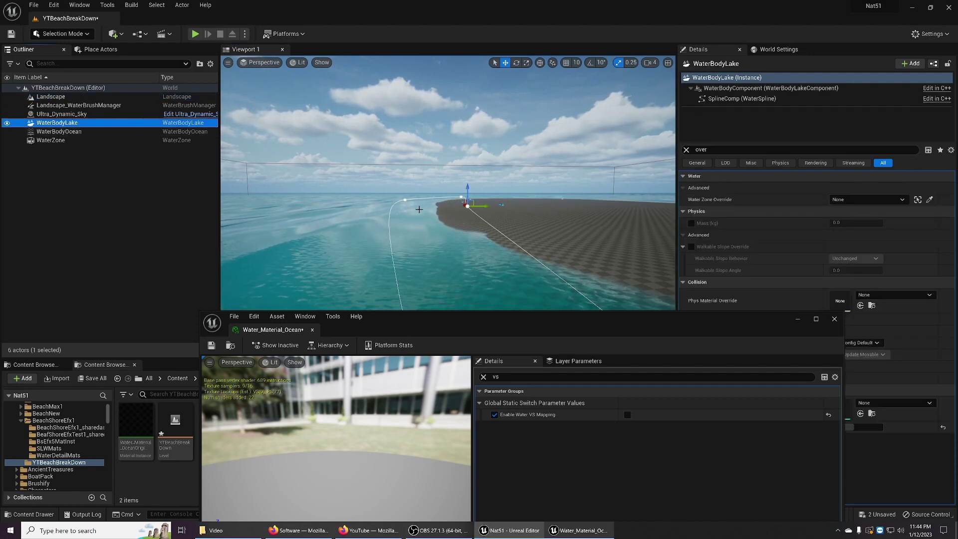
drag(468, 188, 470, 175)
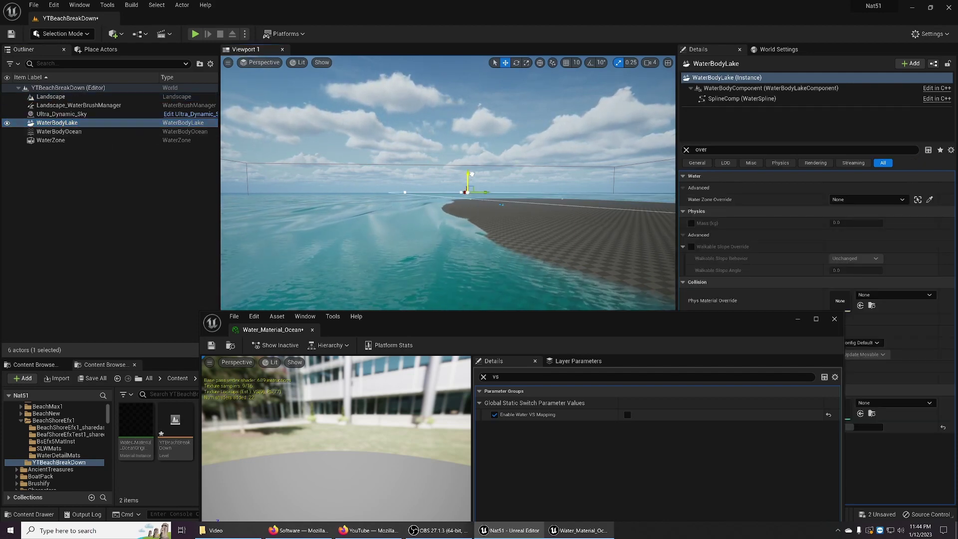
right_drag(470, 175, 469, 177)
mouse_move(437, 215)
right_down()
mouse_move(436, 206)
mouse_move(437, 215)
right_up()
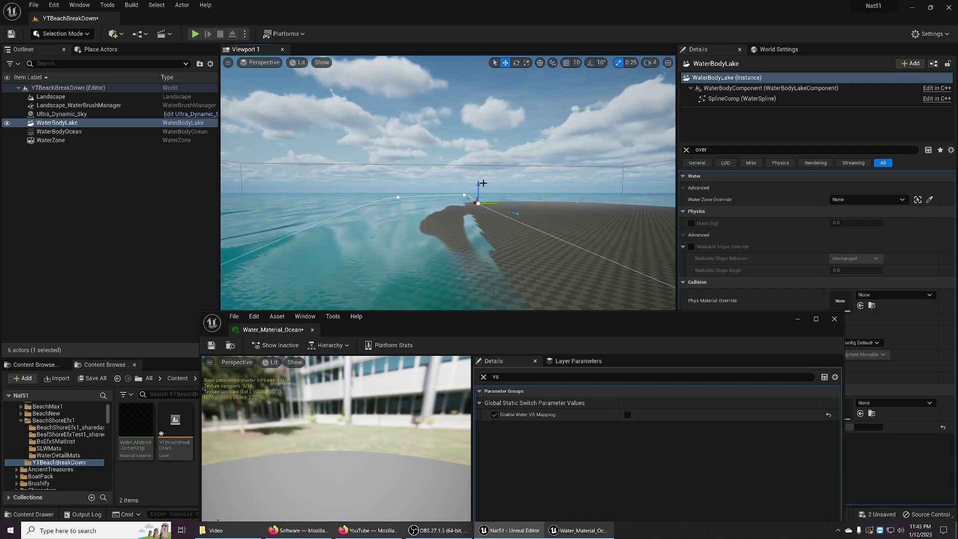
drag(478, 184, 477, 197)
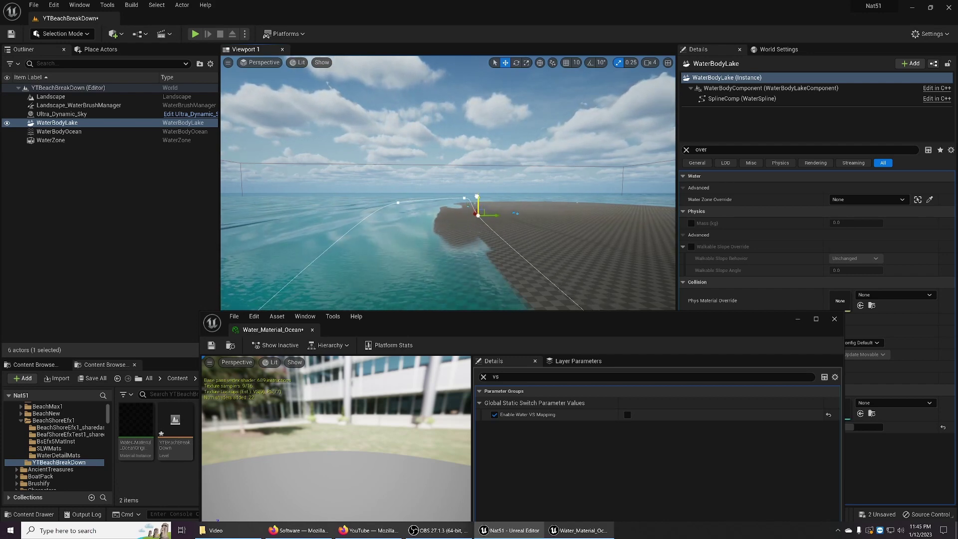
Select the ocean body and minimize the Water_Material_Ocean editor window.
right_drag(478, 197, 411, 171)
key(e)
key(w)
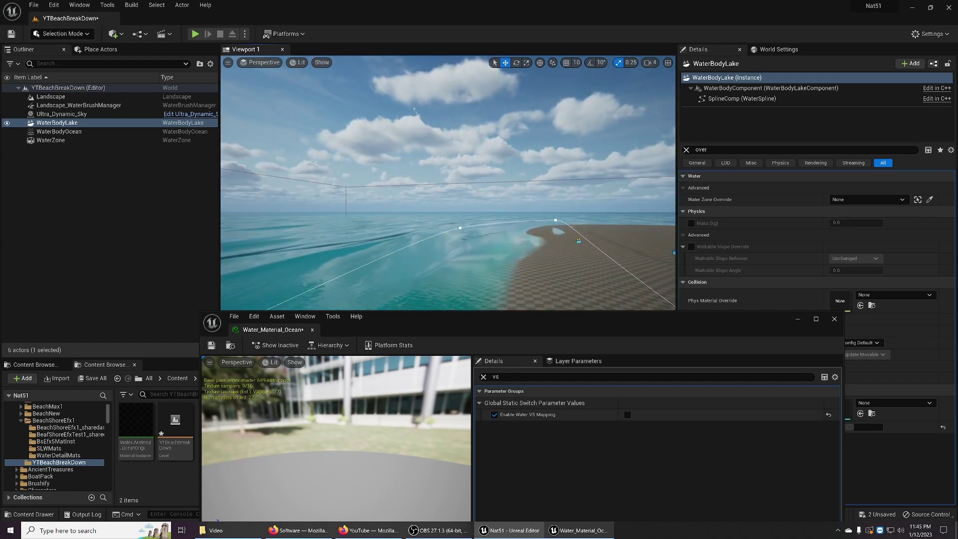
click(524, 242)
click(798, 320)
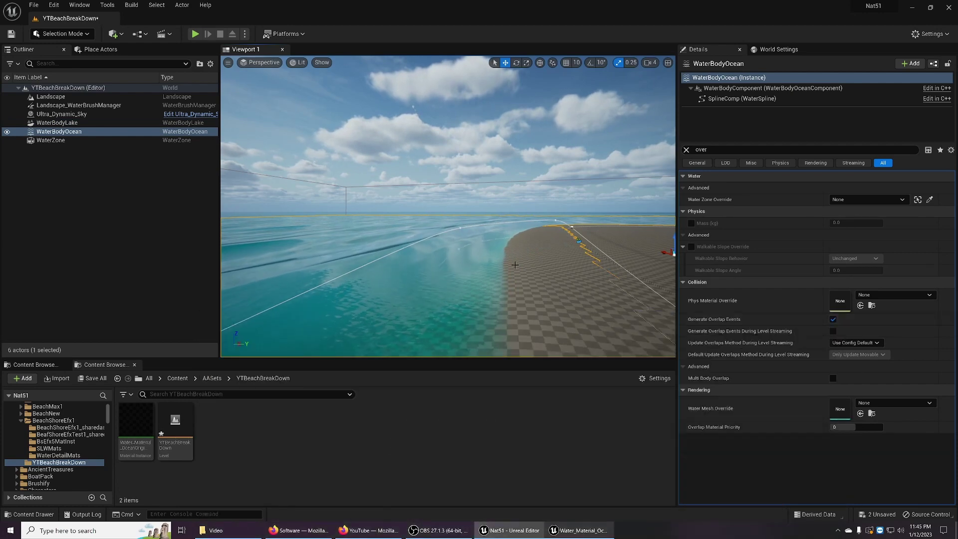
key(s)
right_drag(516, 265, 543, 259)
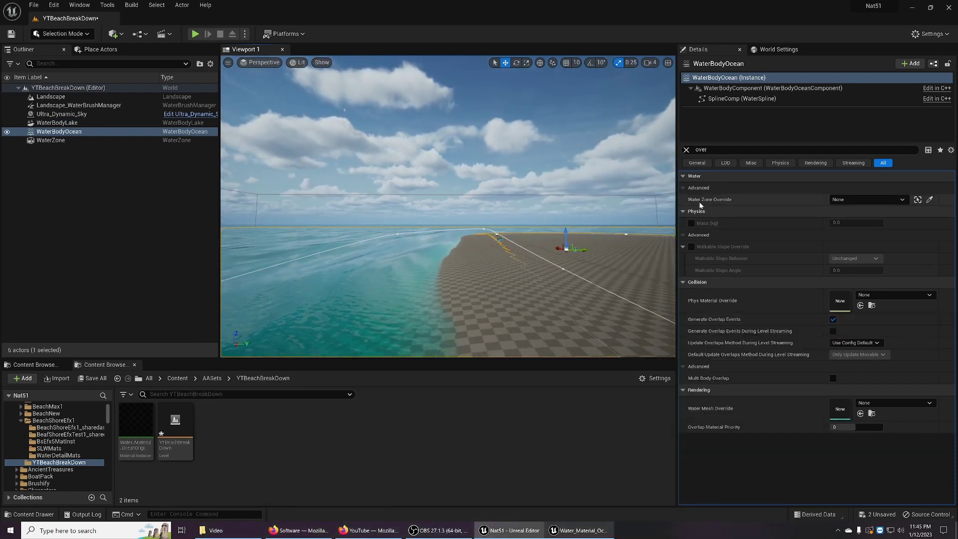
Filter the ocean's properties by "att" and raise Wave Attenuation Water Depth to about 3739.
click(686, 150)
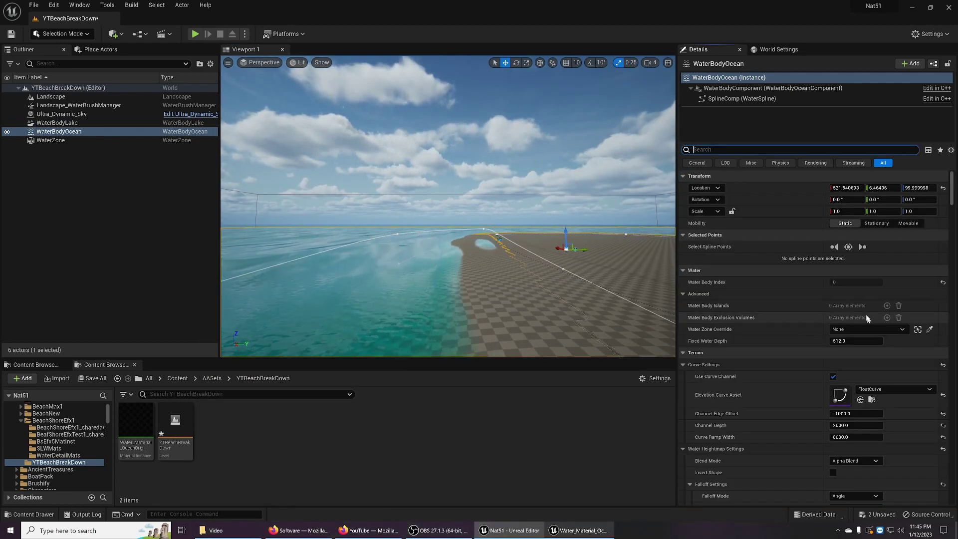
text(a)
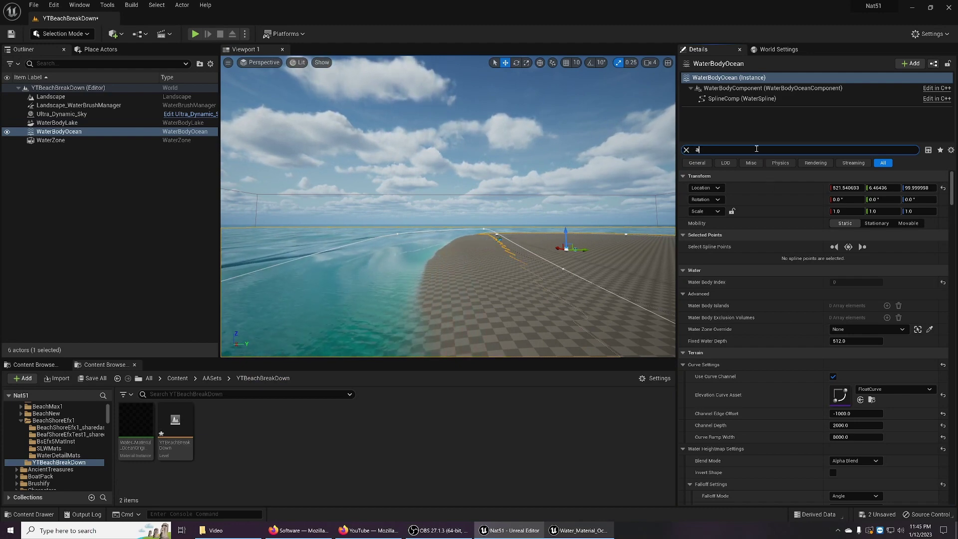
text(tt)
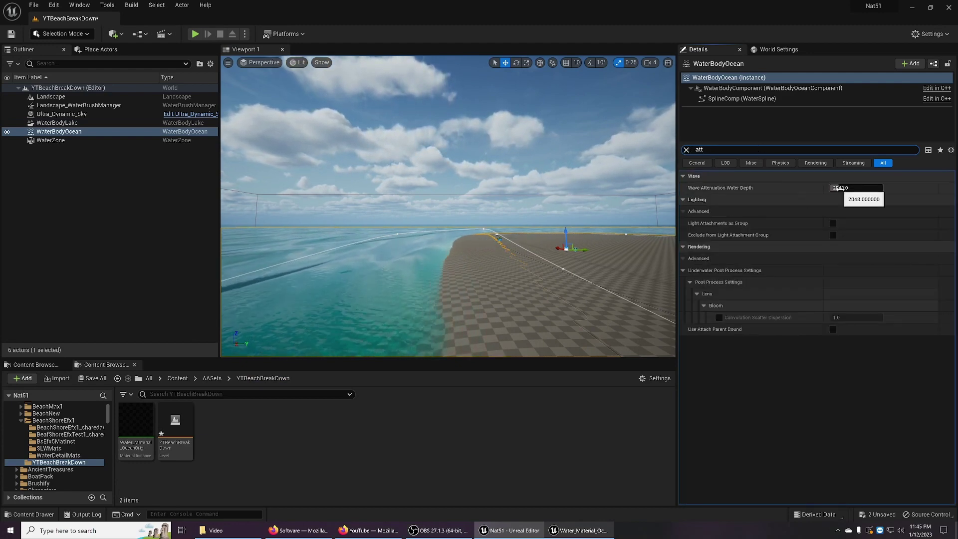
drag(841, 189, 851, 188)
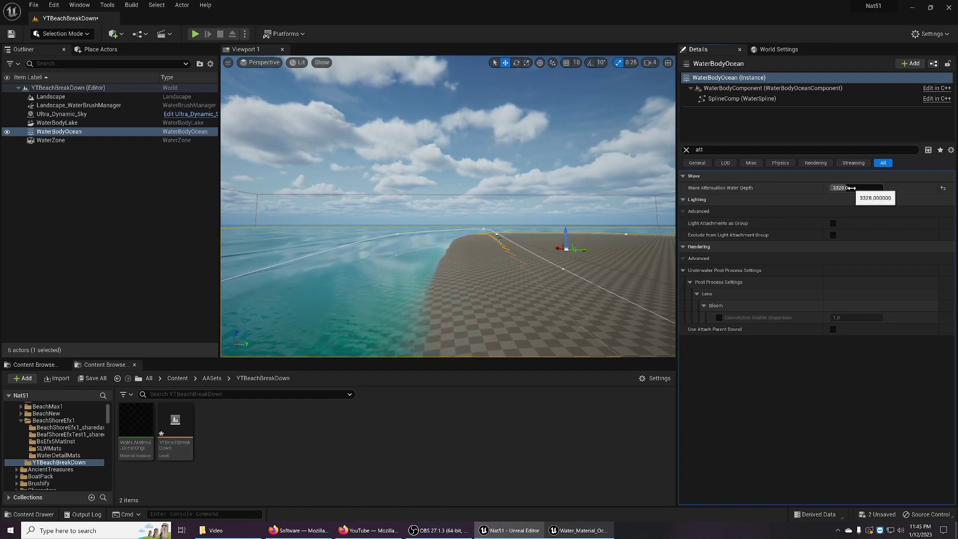
drag(849, 187, 861, 188)
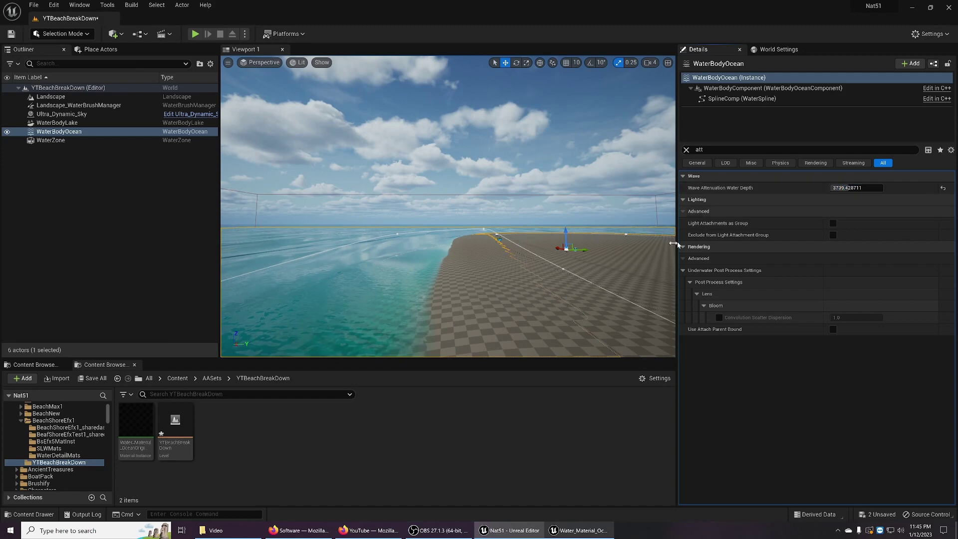
Move the lake's spline point on the beach back toward the waterline and deselect the lake.
click(564, 268)
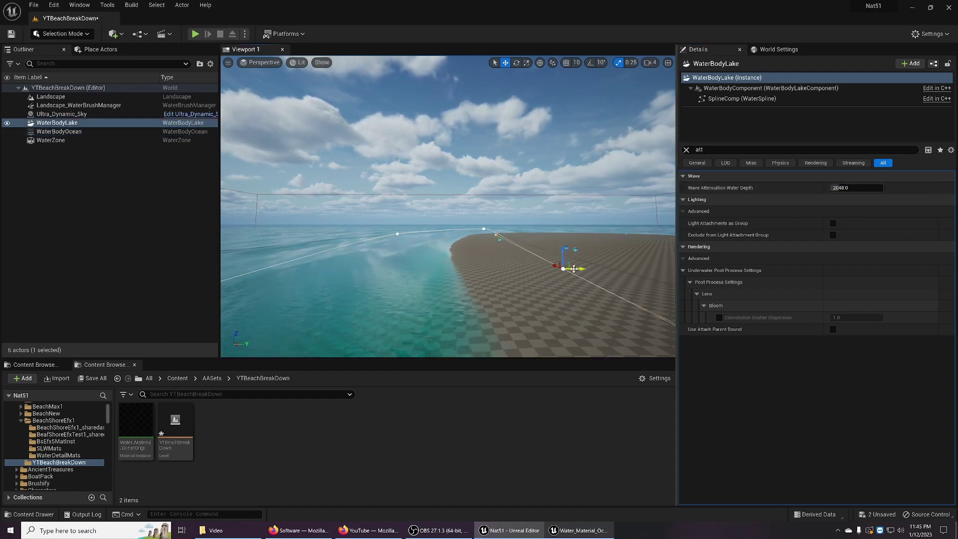
drag(568, 273, 527, 272)
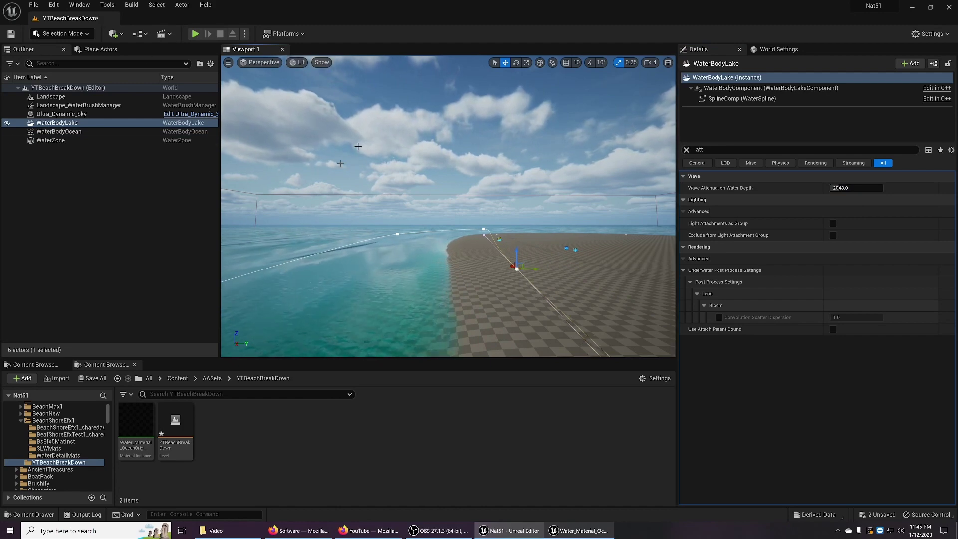
click(409, 98)
Select the spline point on the lake's seaward edge and move it slightly farther out from the beach.
right_drag(409, 98, 401, 231)
key(s)
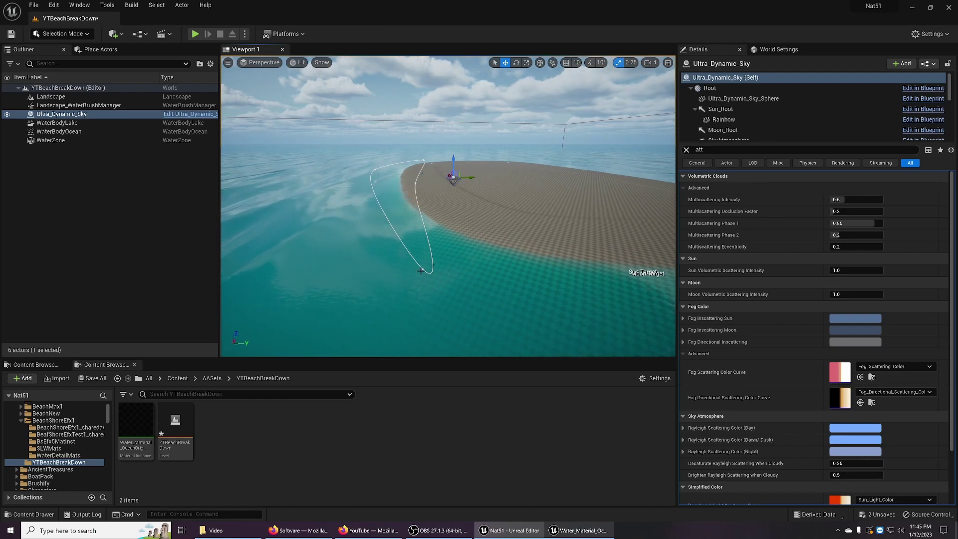
mouse_move(507, 267)
right_down()
mouse_move(544, 257)
mouse_move(475, 258)
mouse_move(504, 256)
right_up()
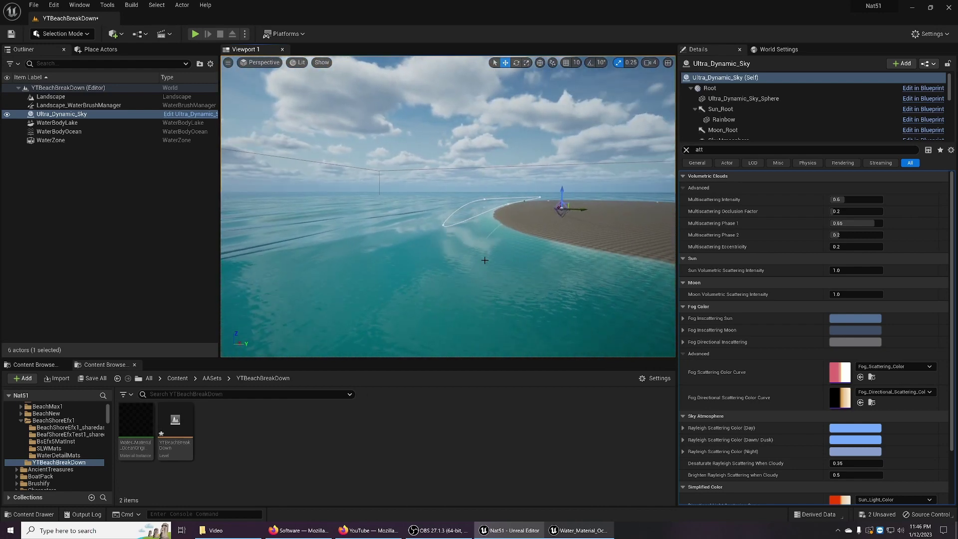
right_drag(393, 233, 426, 232)
right_drag(513, 244, 474, 240)
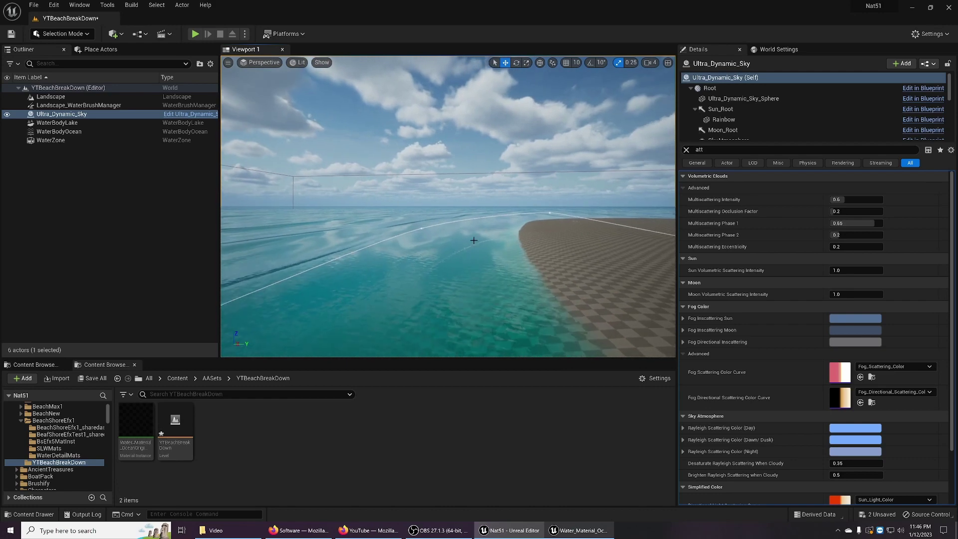
click(423, 228)
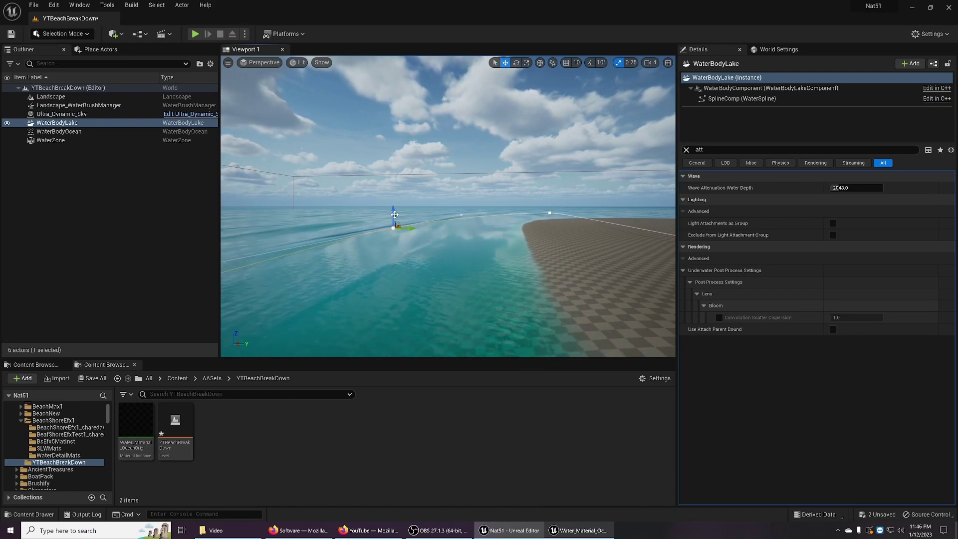
Examine from several viewpoints how the lake's water blends with the ocean waves and the shoreline.
mouse_move(449, 225)
right_down()
mouse_move(430, 225)
mouse_move(449, 227)
right_up()
key(q)
key(e)
key(s)
key(d)
key(w)
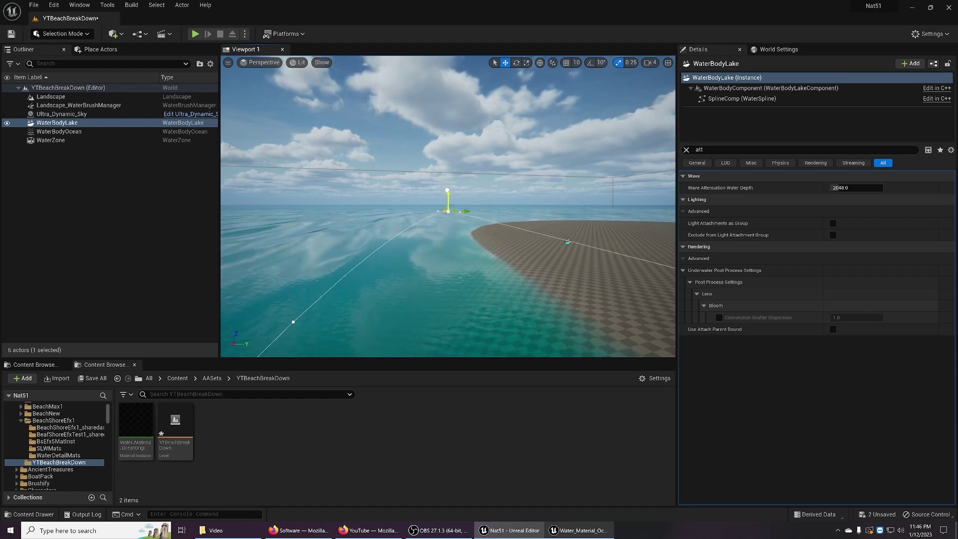
right_drag(451, 194, 433, 195)
key(w)
key(q)
key(e)
key(e)
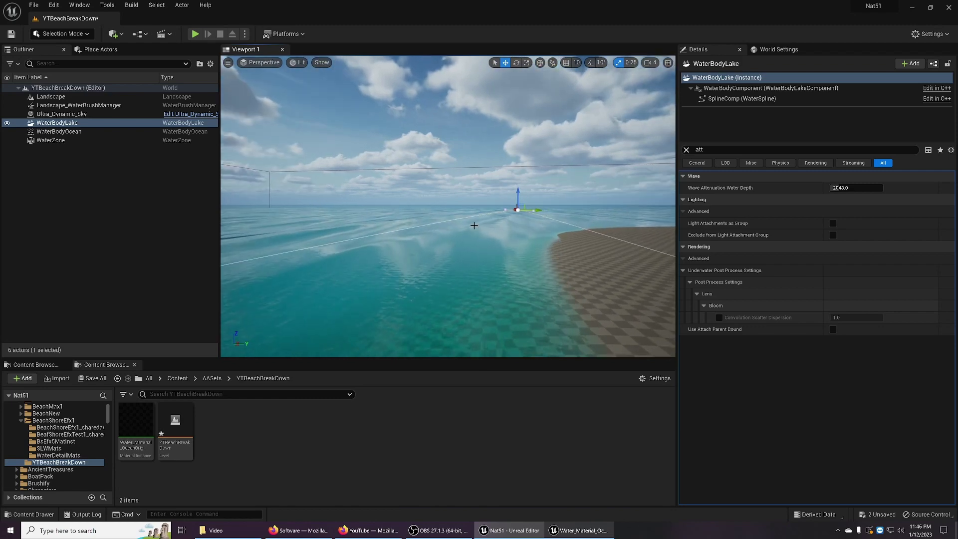
right_drag(503, 236, 452, 214)
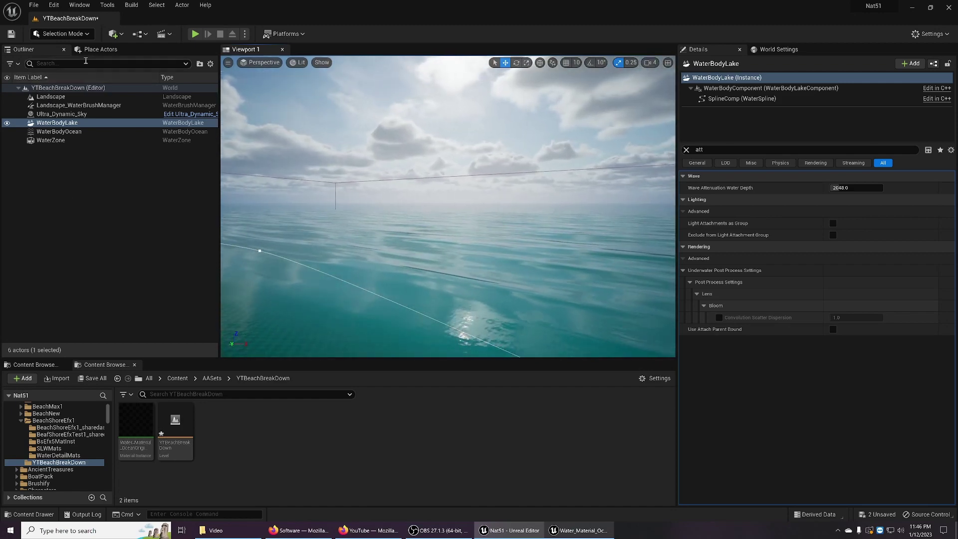
Clear the lake's property filter and examine the open water along the lake's outer edge.
click(687, 149)
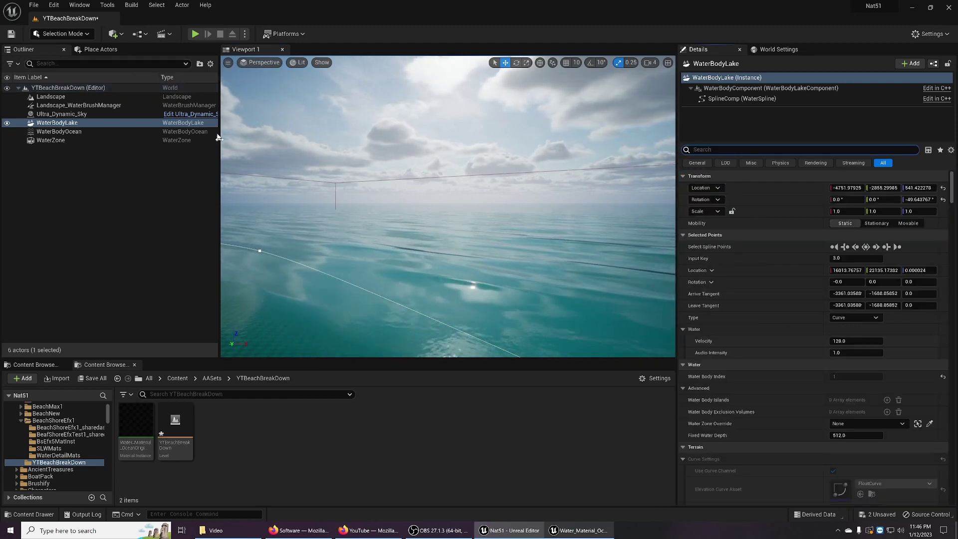
right_drag(349, 175, 322, 179)
key(e)
right_drag(432, 295, 432, 295)
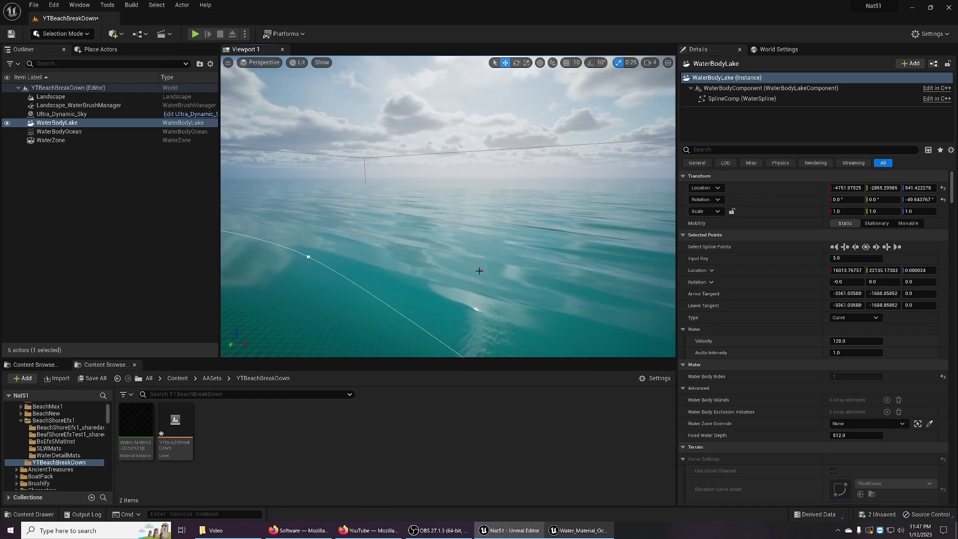
key(s)
right_drag(526, 271, 534, 253)
key(w)
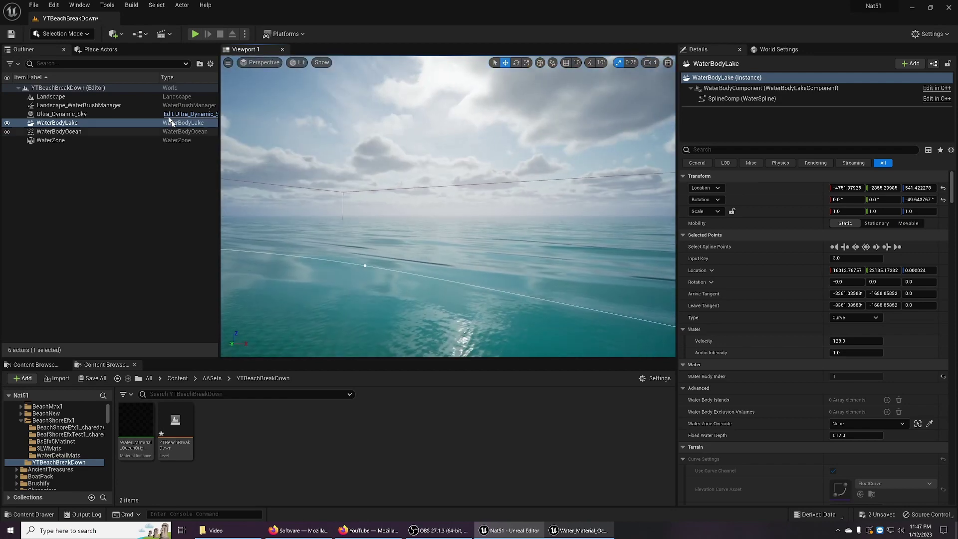
Search the placeable actor classes for "flui".
click(101, 50)
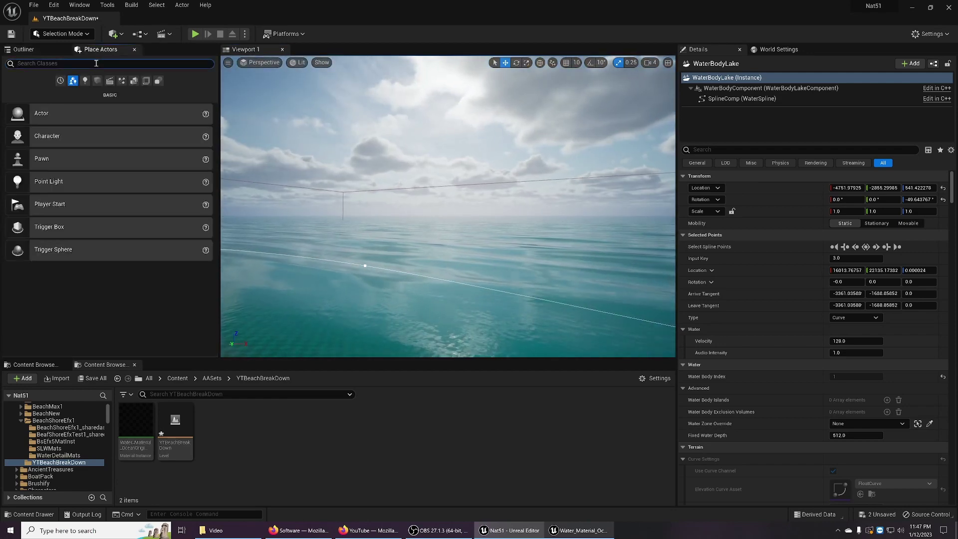
click(97, 64)
text(flui)
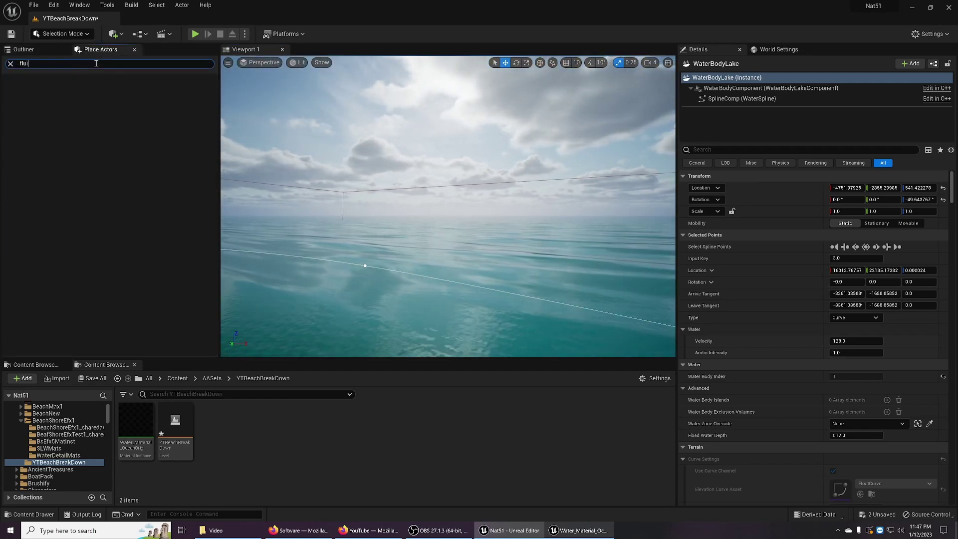
Search the Engine content folder for assets matching "fluid".
scroll(69, 447, down, 10)
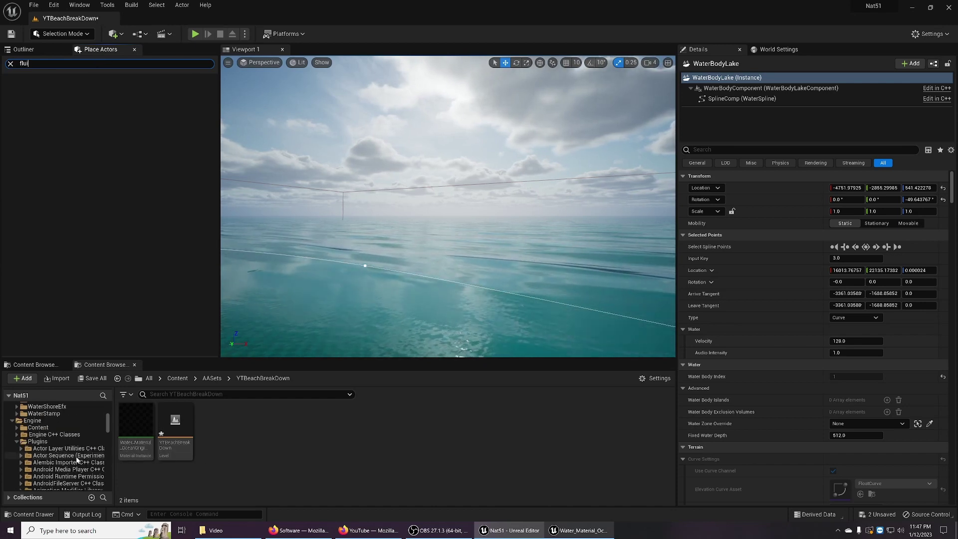
scroll(76, 459, up, 3)
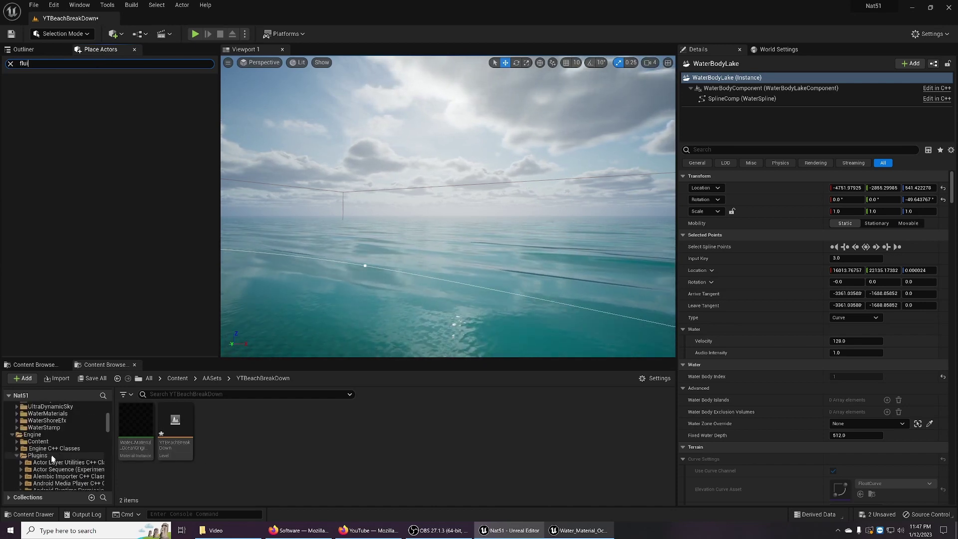
click(33, 435)
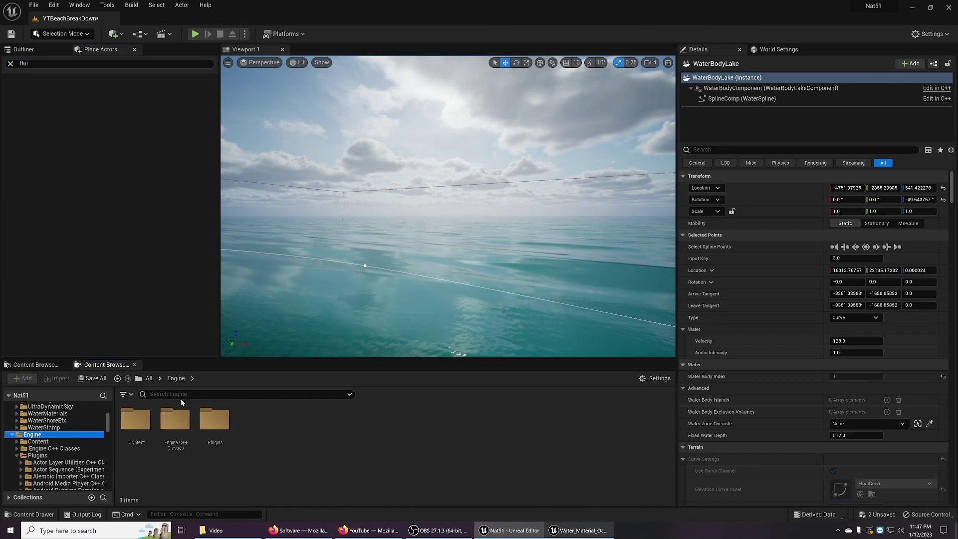
click(185, 395)
text(b)
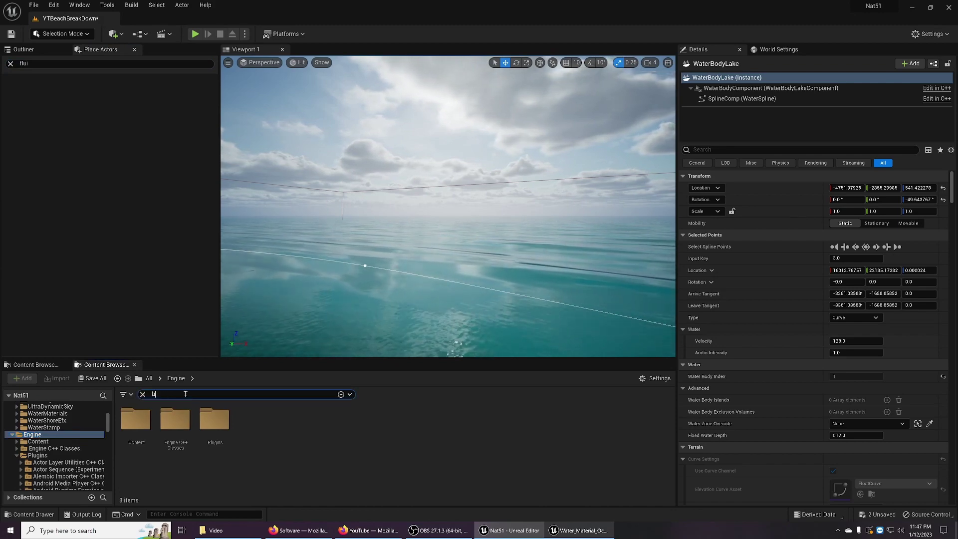
text(pflui)
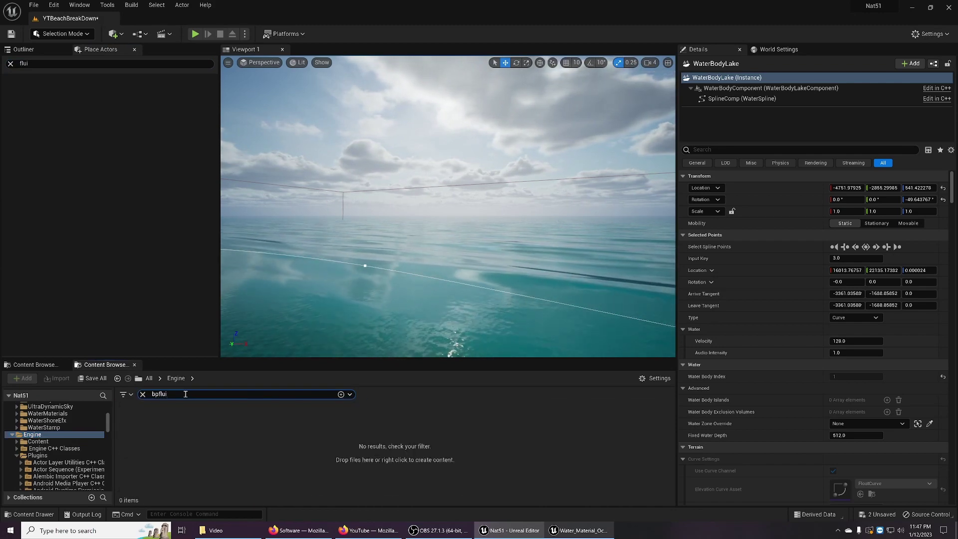
key(BackSpace)
text(fl)
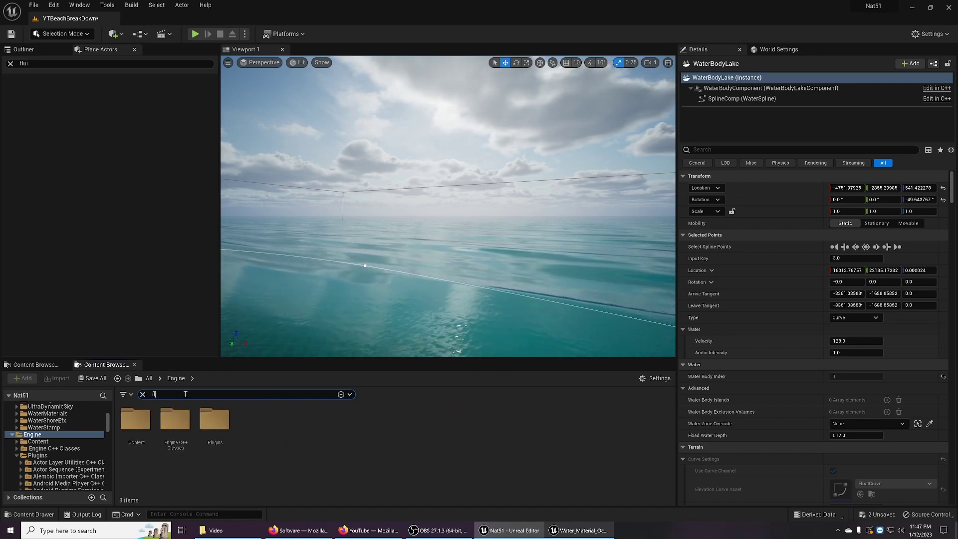
text(uid)
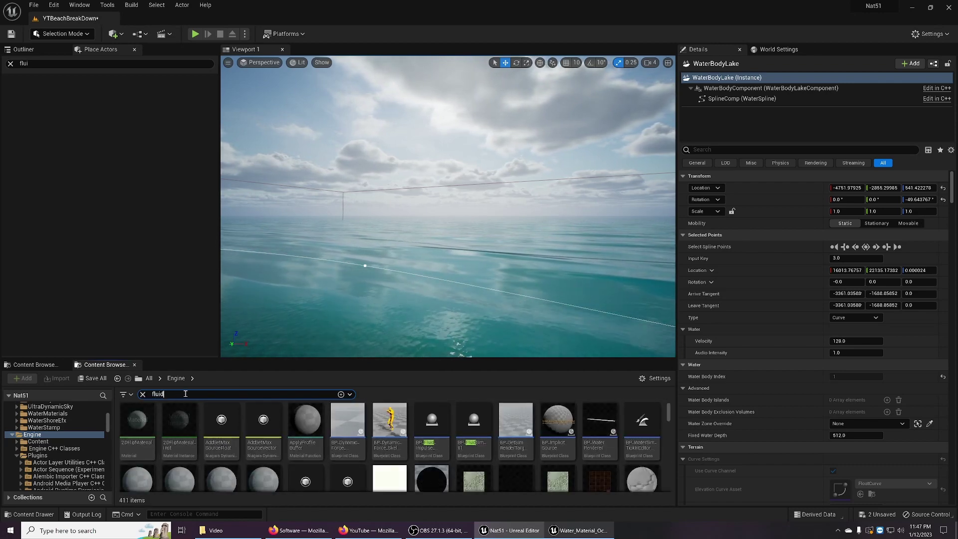
text(bp)
key(BackSpace)
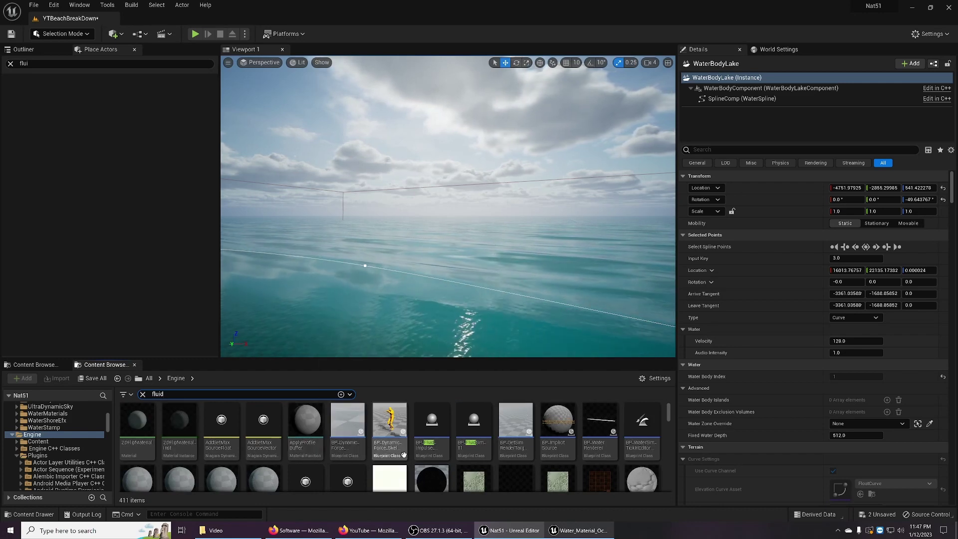
Place a BP_FluidSim_01 actor on the water near the lake's outer edge and clear the actor class search.
click(466, 430)
drag(88, 196, 442, 267)
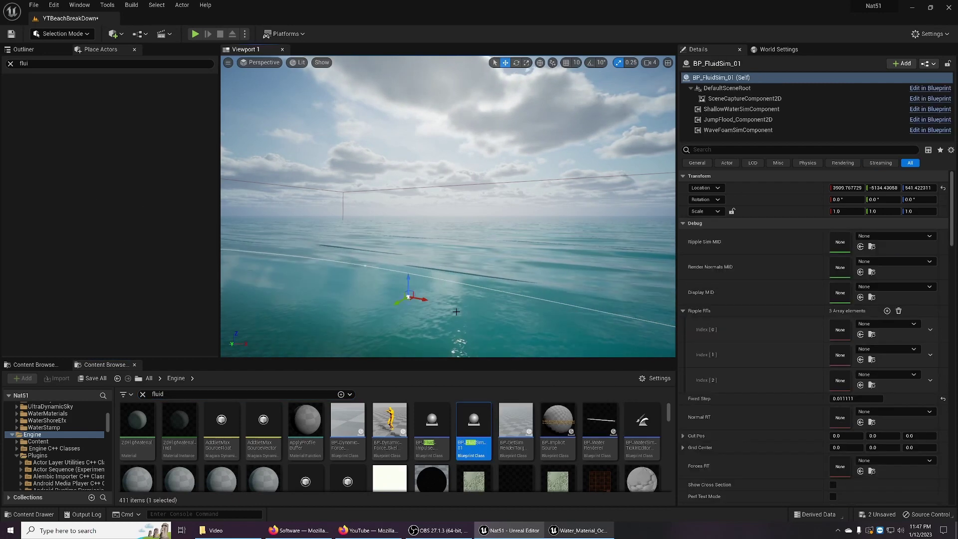
key(a)
right_drag(436, 315, 439, 306)
key(d)
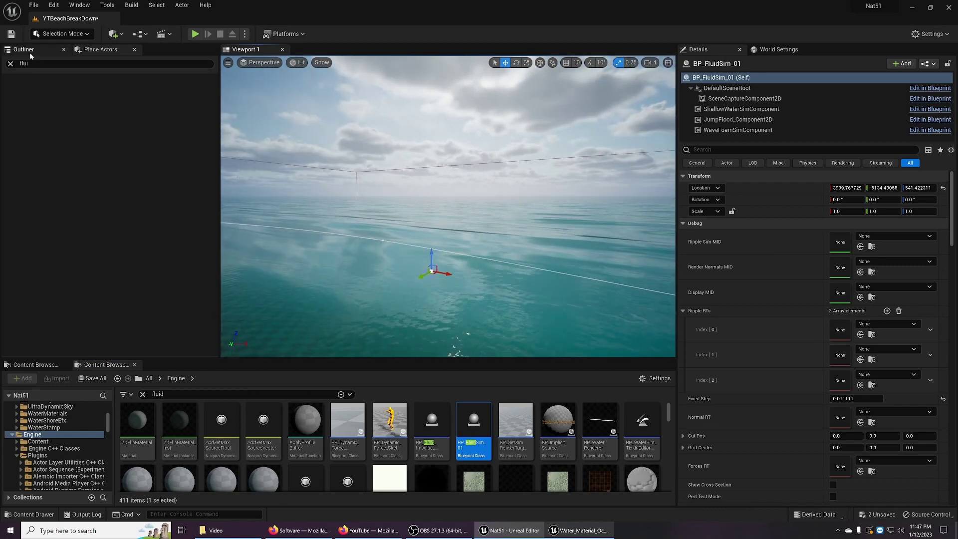
click(12, 64)
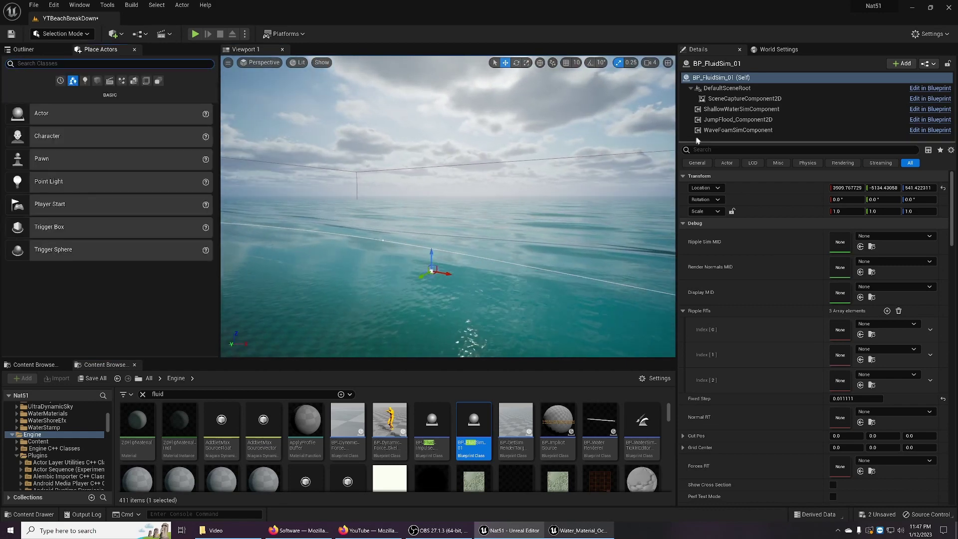
Filter the fluid simulation actor's properties for "wave" and set its Water Body to WaterBodyOcean.
click(710, 148)
text(w)
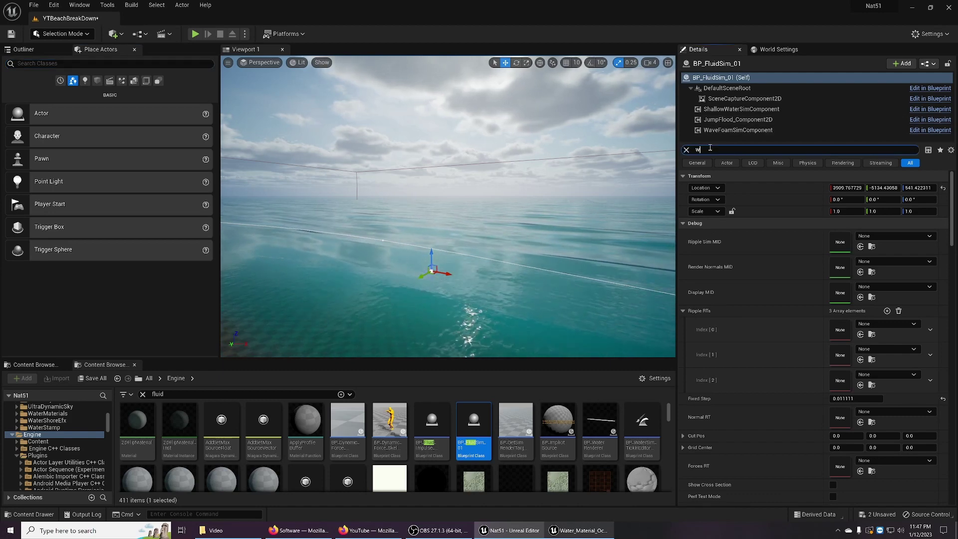
text(ave)
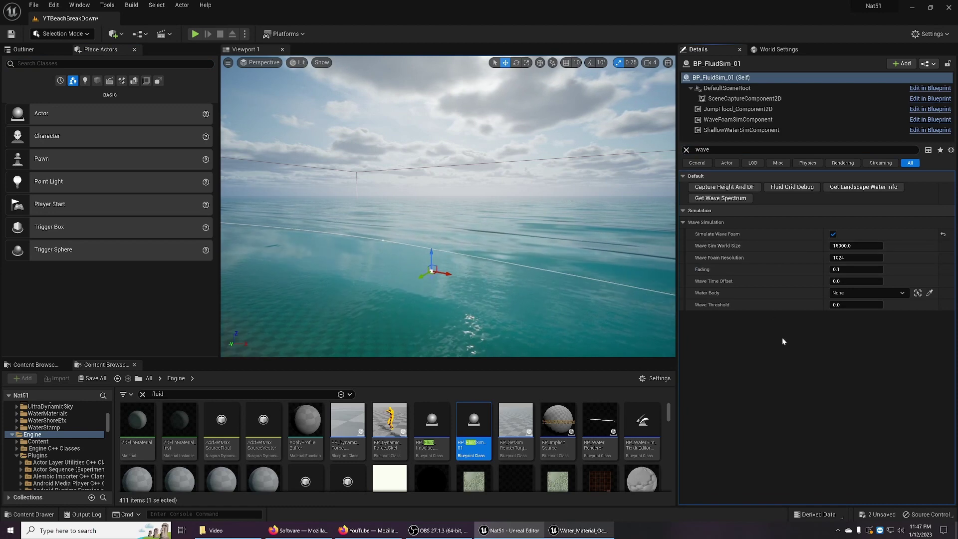
click(854, 293)
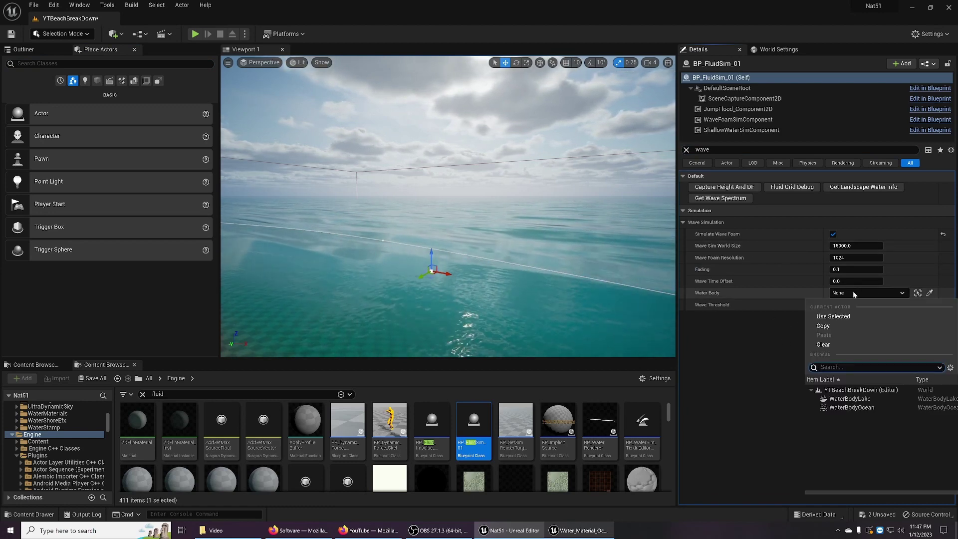
click(838, 408)
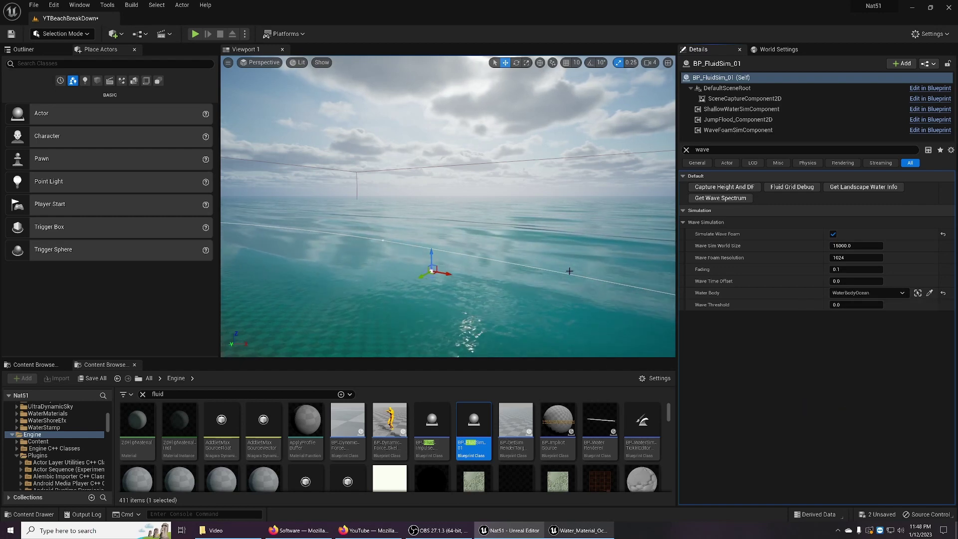
Select WaterBodyLake in the level to bring up its wave properties.
right_drag(560, 249, 509, 247)
key(s)
right_click(607, 256)
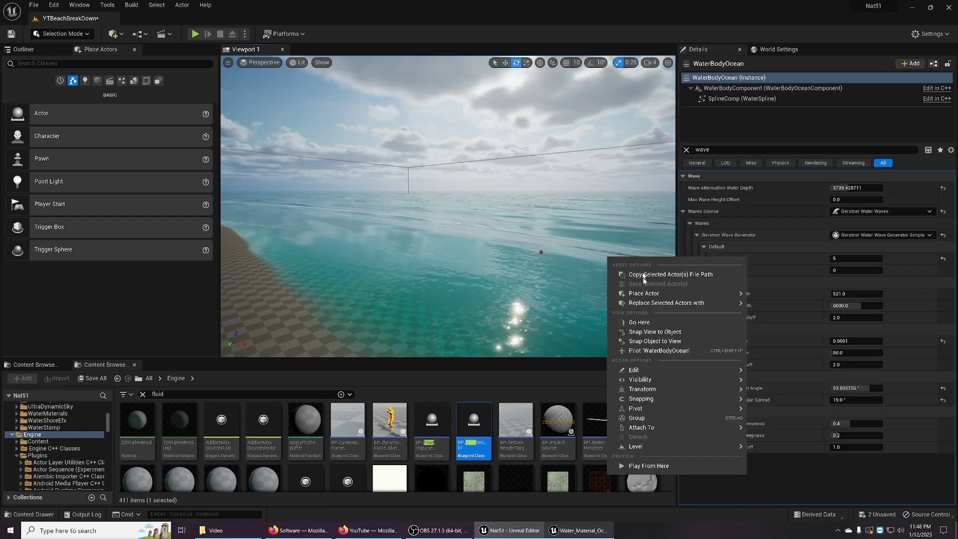
click(574, 280)
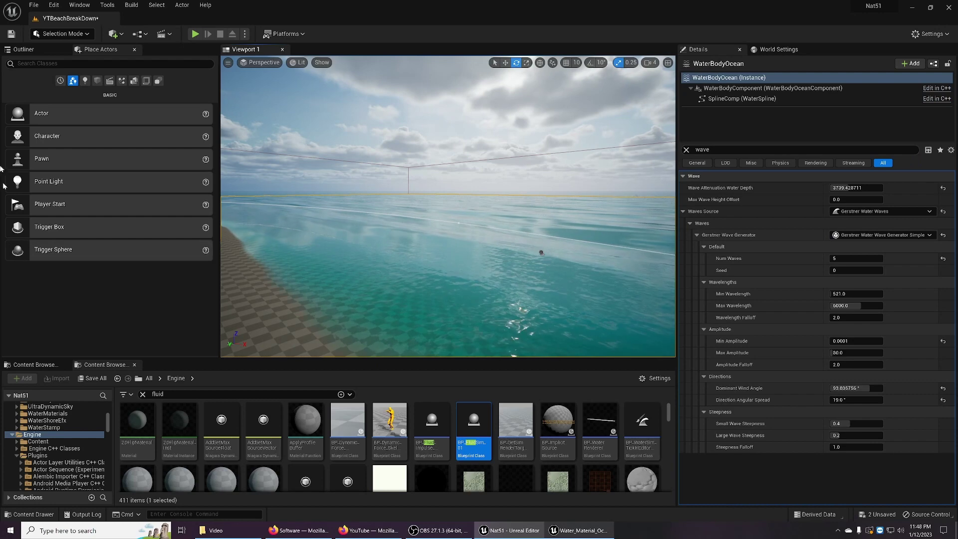
click(33, 51)
click(74, 133)
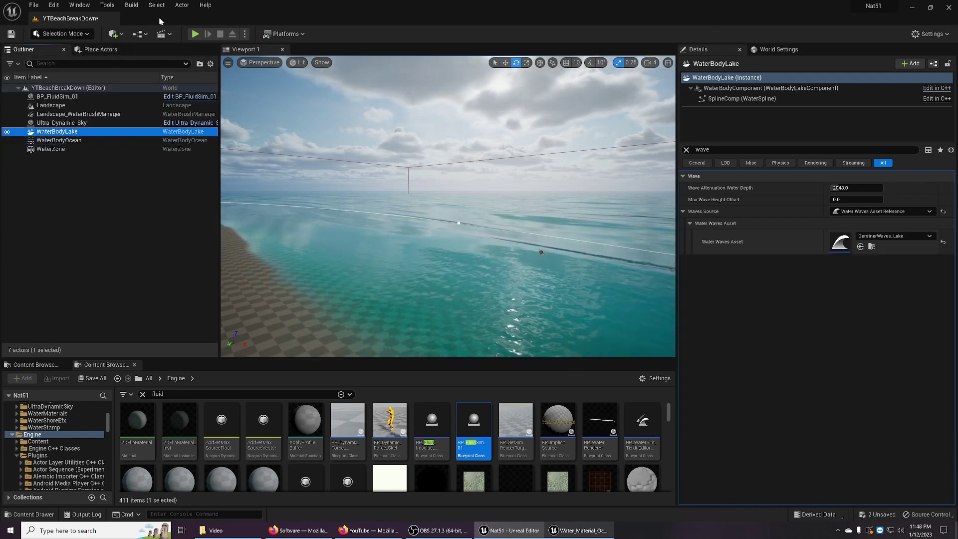
Play the level, examine the simulated wave foam along the beach and over the water, and stop the session.
click(194, 34)
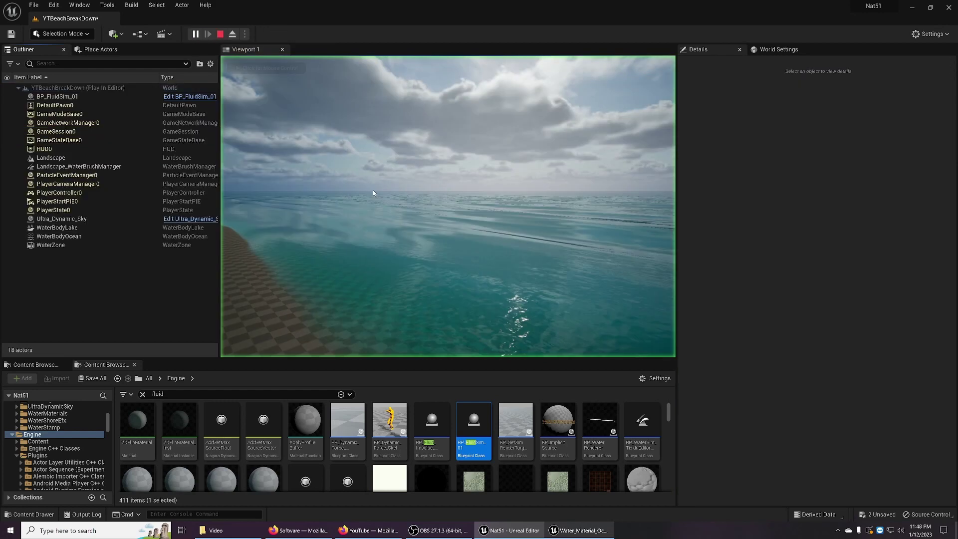
click(376, 195)
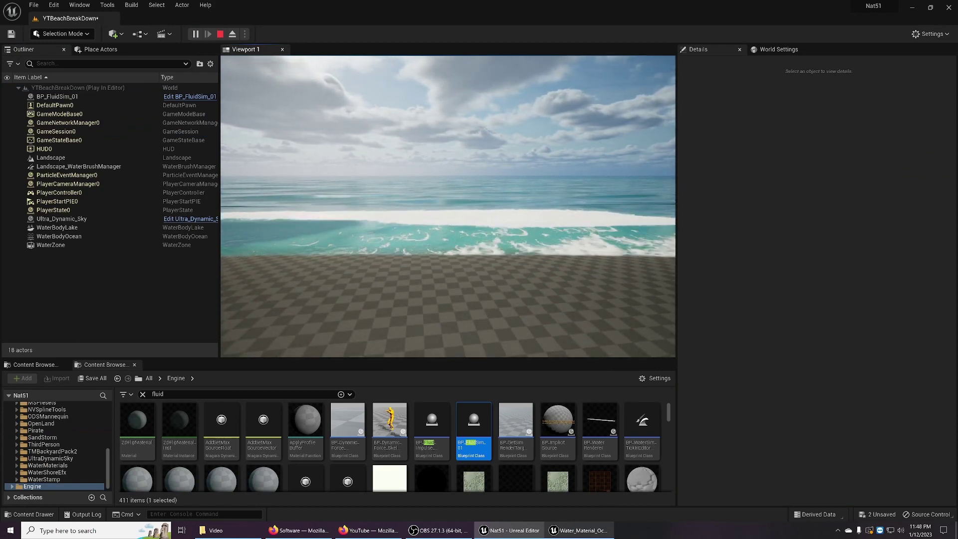
mouse_move(448, 206)
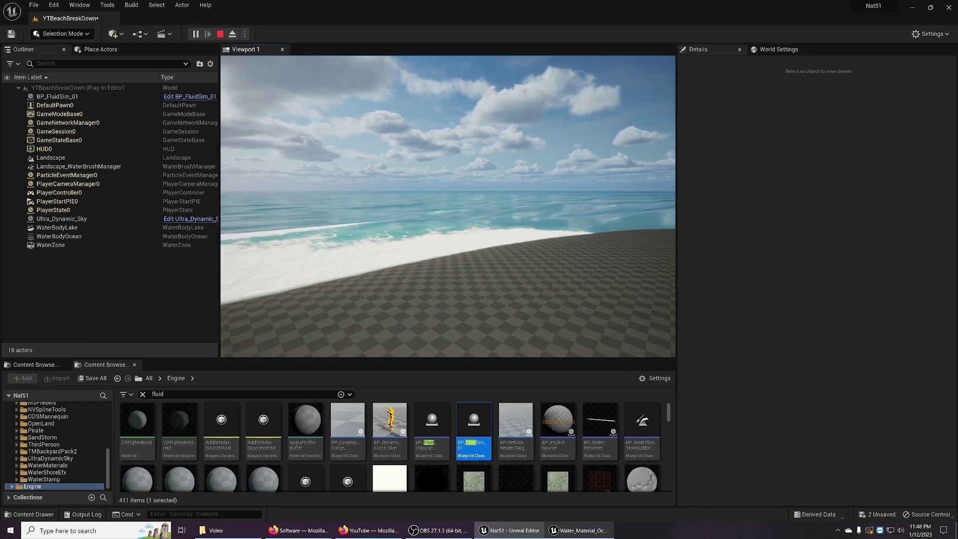
key(w)
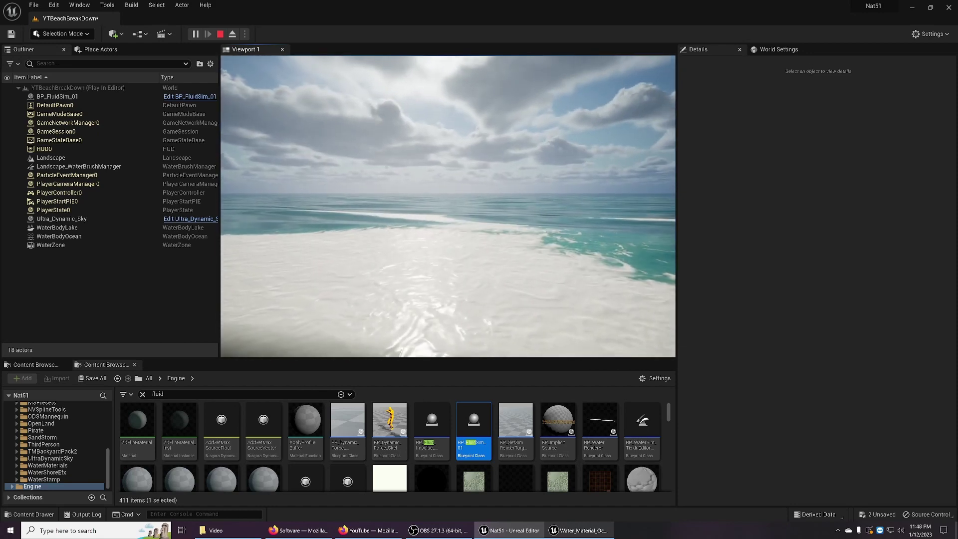
key(Escape)
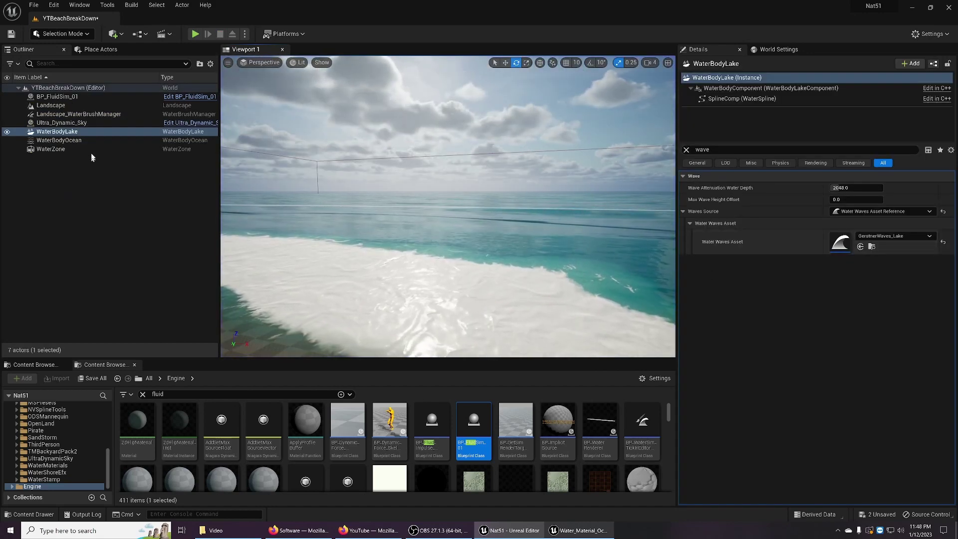
Set BP_FluidSim_01's wave simulation Fading to 0.2 and play-test the foam along the shoreline.
click(74, 97)
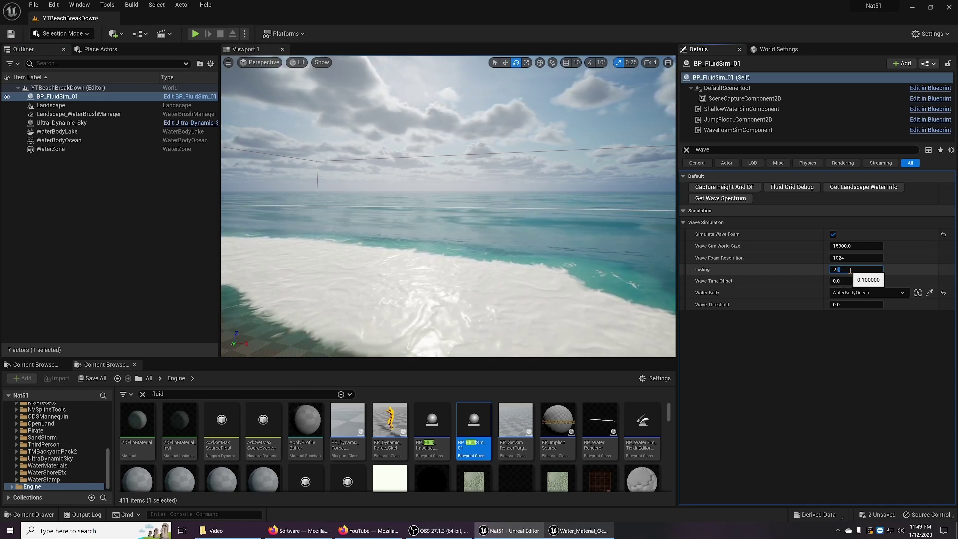
click(195, 34)
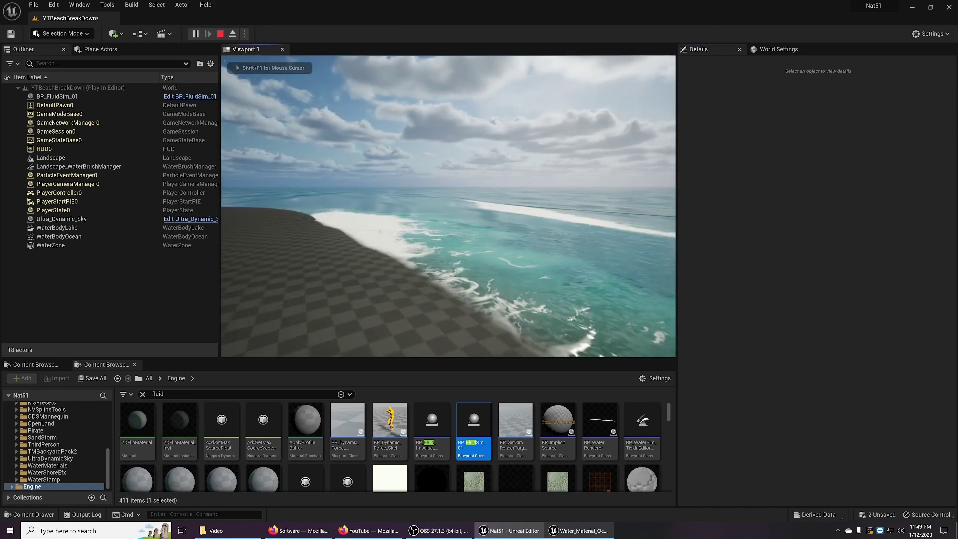
key(w)
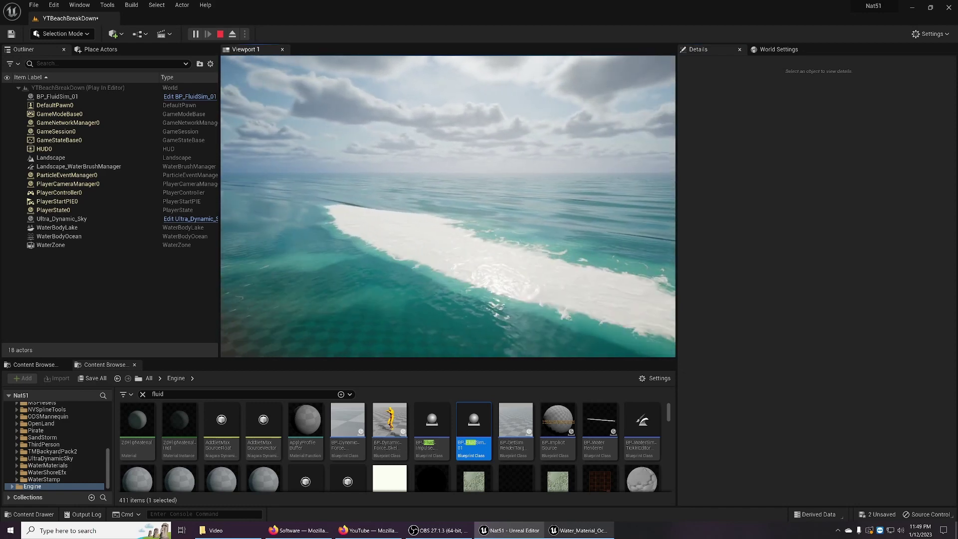
key(Escape)
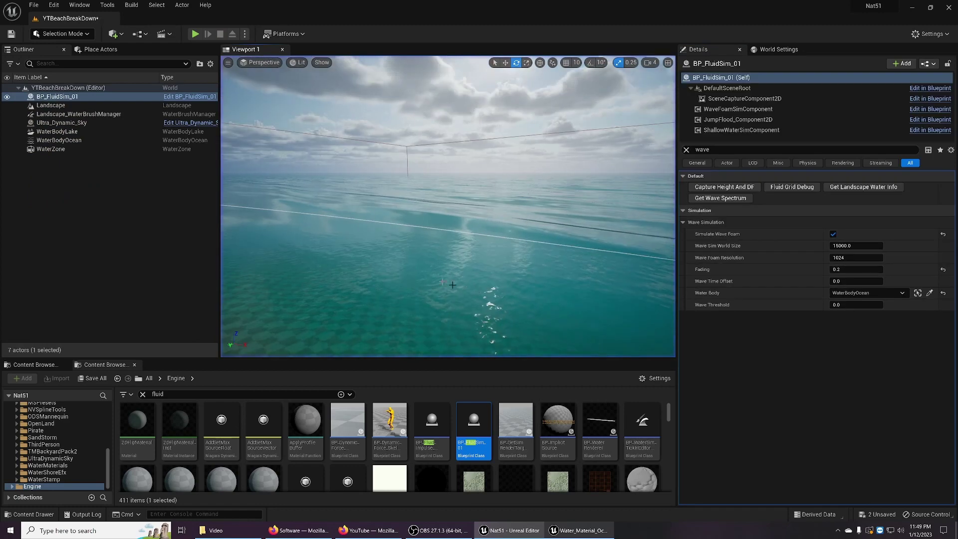
Select WaterBodyOcean and replace its property filter with "MA".
click(61, 140)
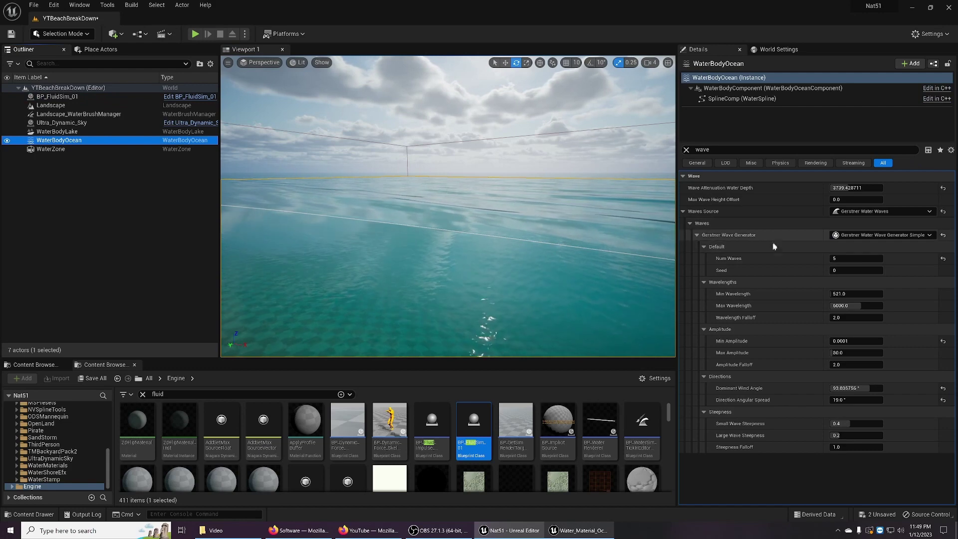
click(686, 150)
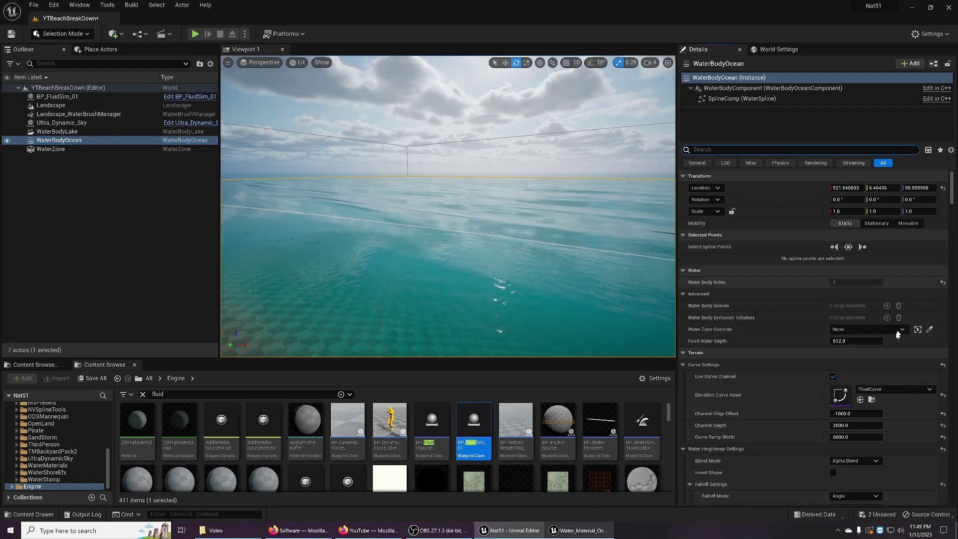
click(722, 150)
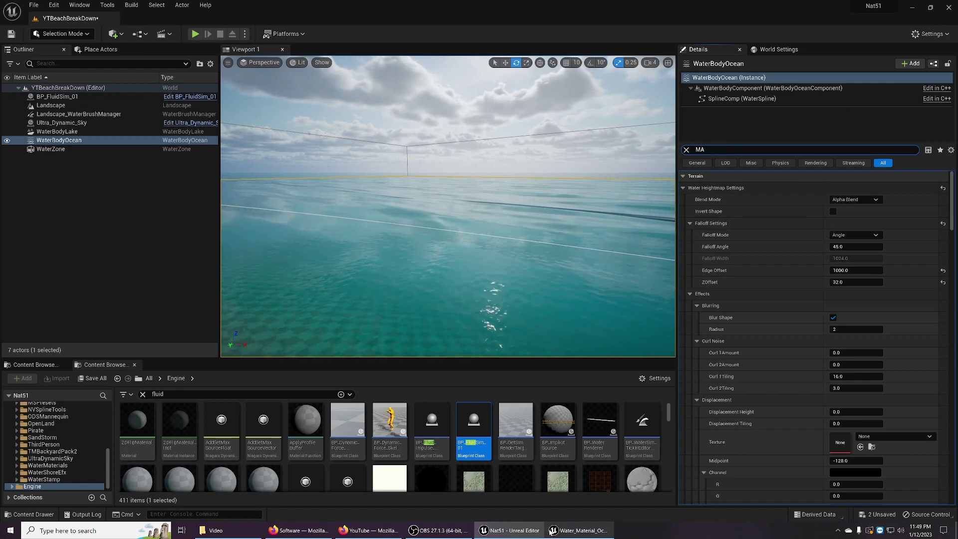
Override Foam Boost in the Water_Material_Ocean instance and lower it to about 0.7 while the level plays.
click(551, 532)
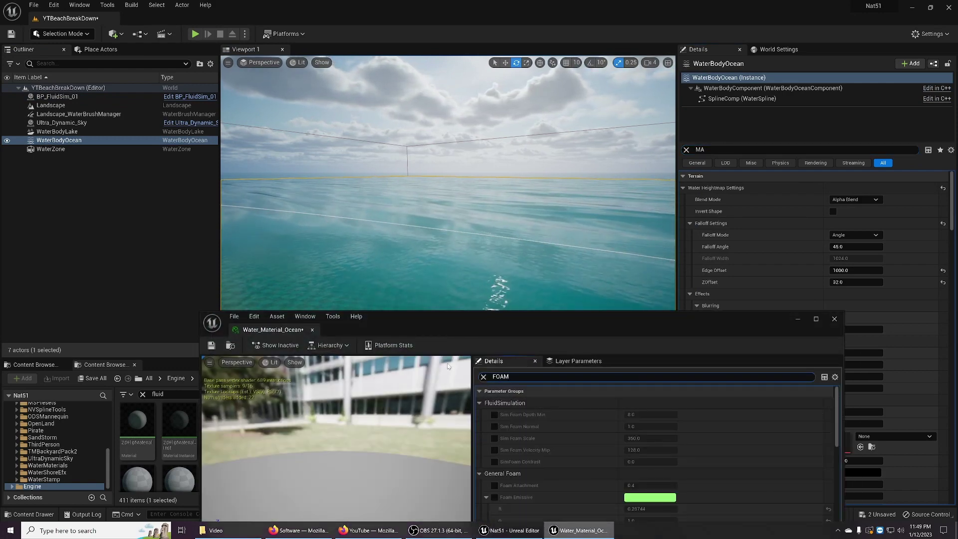
scroll(571, 463, down, 5)
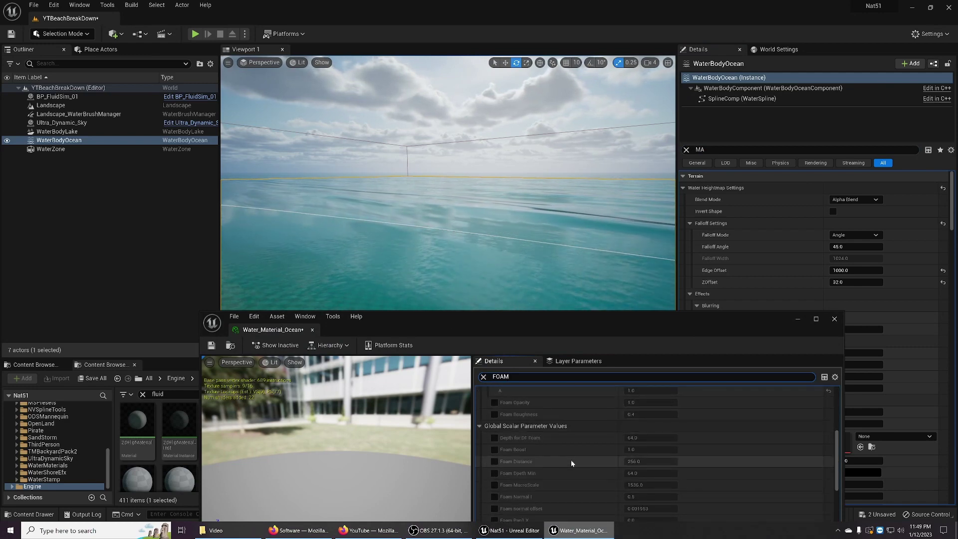
scroll(571, 459, up, 3)
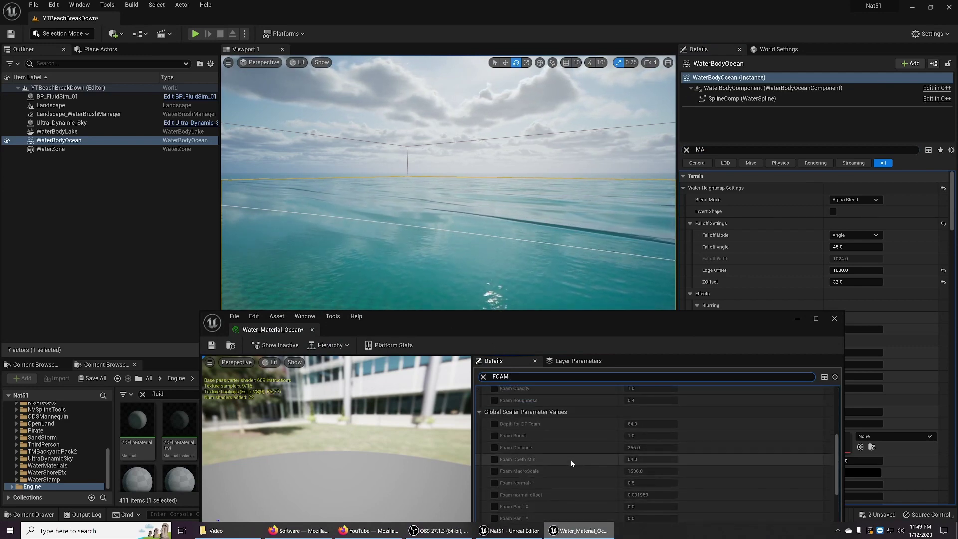
scroll(546, 461, down, 3)
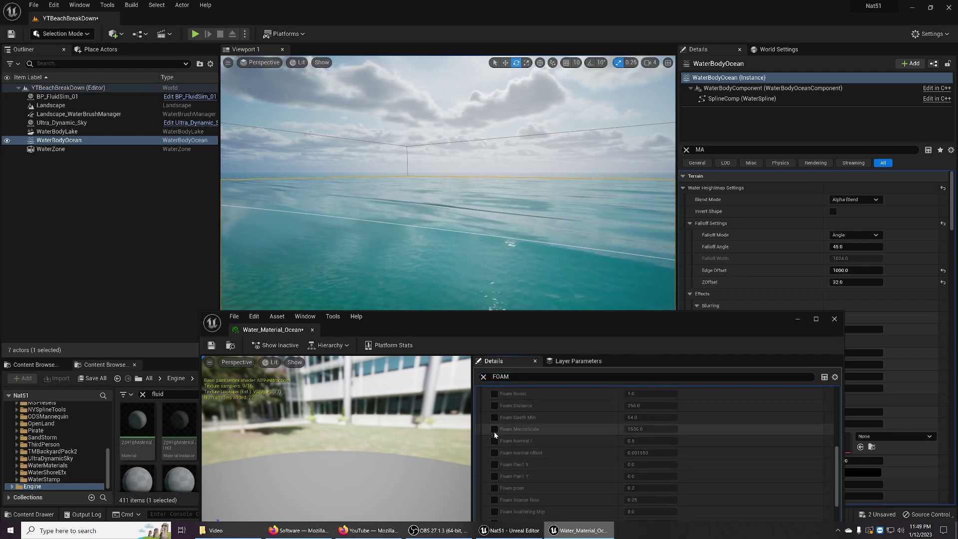
scroll(503, 396, up, 2)
click(495, 393)
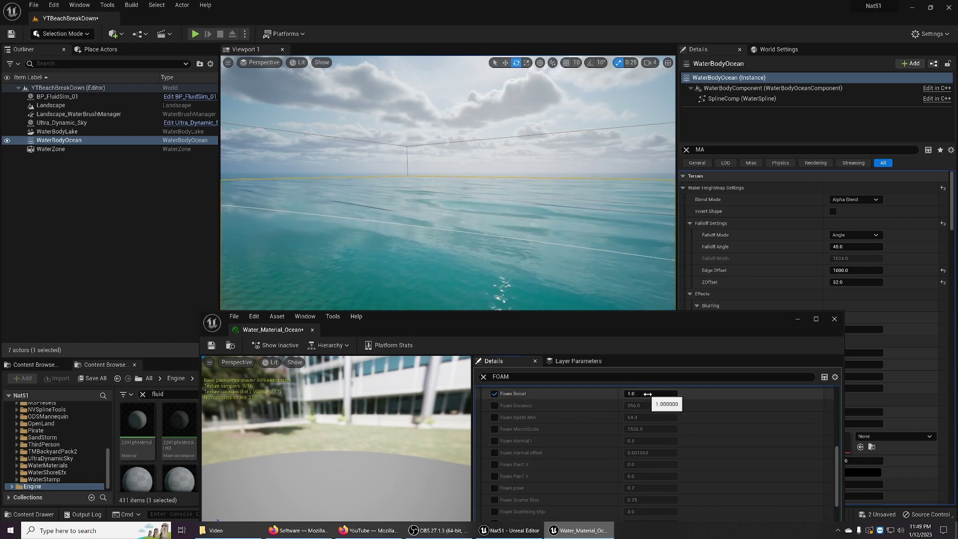
drag(651, 394, 647, 394)
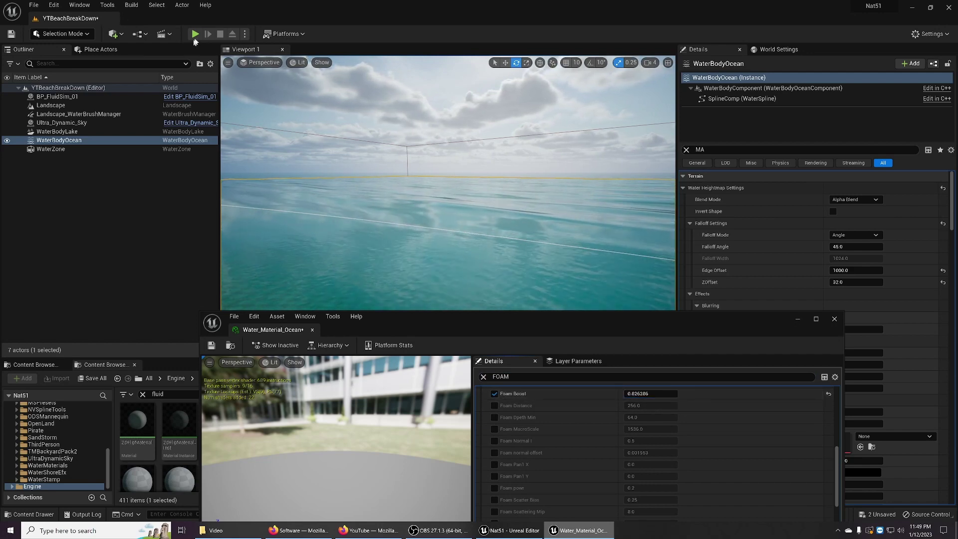
click(195, 34)
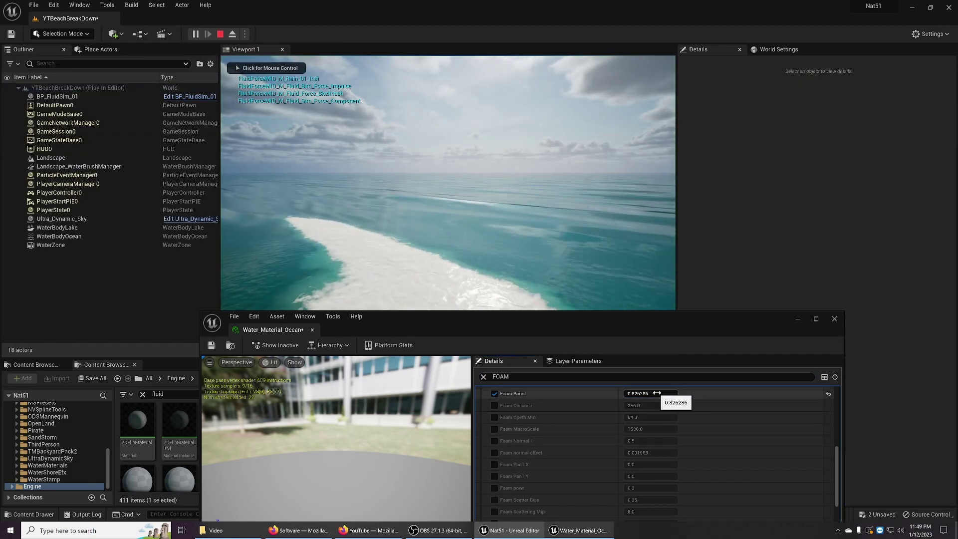
mouse_move(656, 393)
mouse_down()
mouse_move(644, 394)
mouse_move(658, 394)
mouse_up()
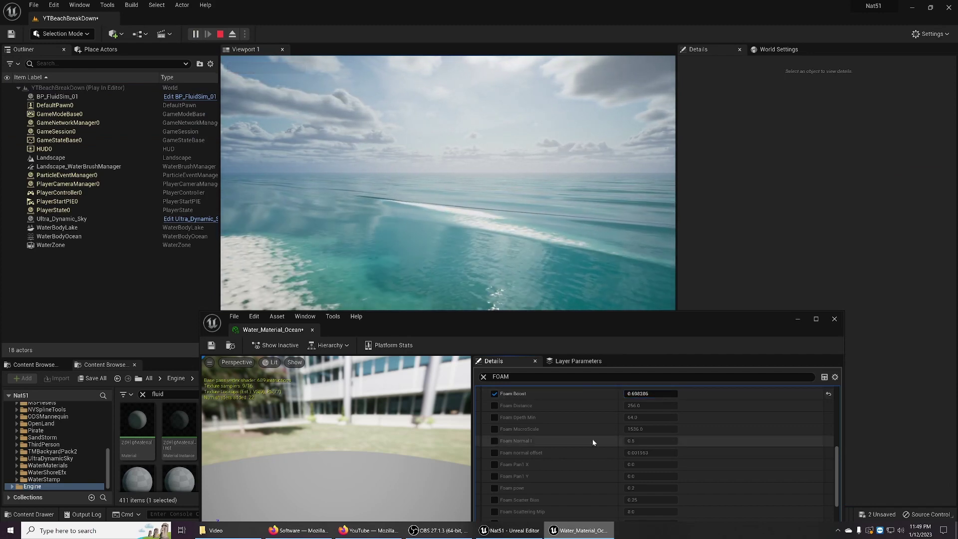
Override Foam MacroScale in Water_Material_Ocean, raise it to about 4328, and check the foam over the shoreline.
click(495, 429)
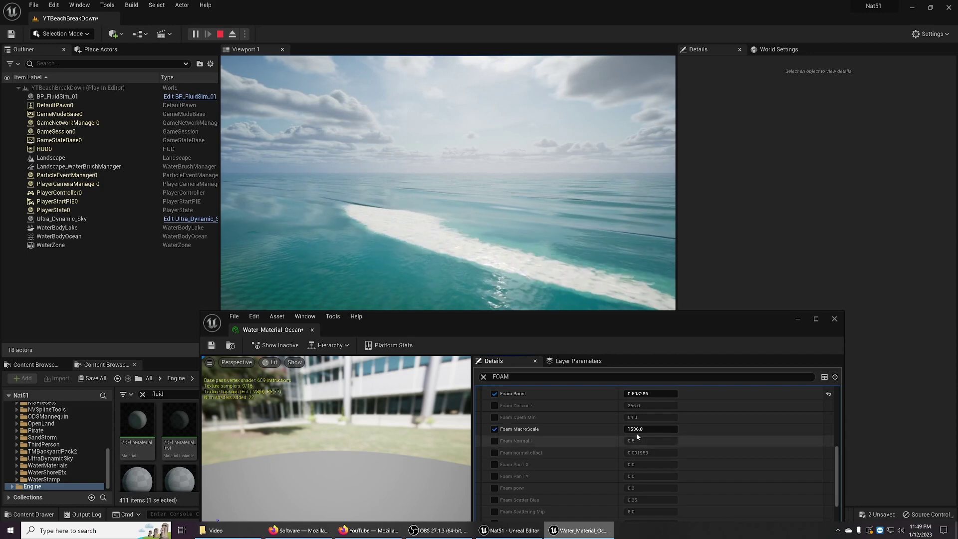
drag(649, 429, 683, 429)
click(574, 250)
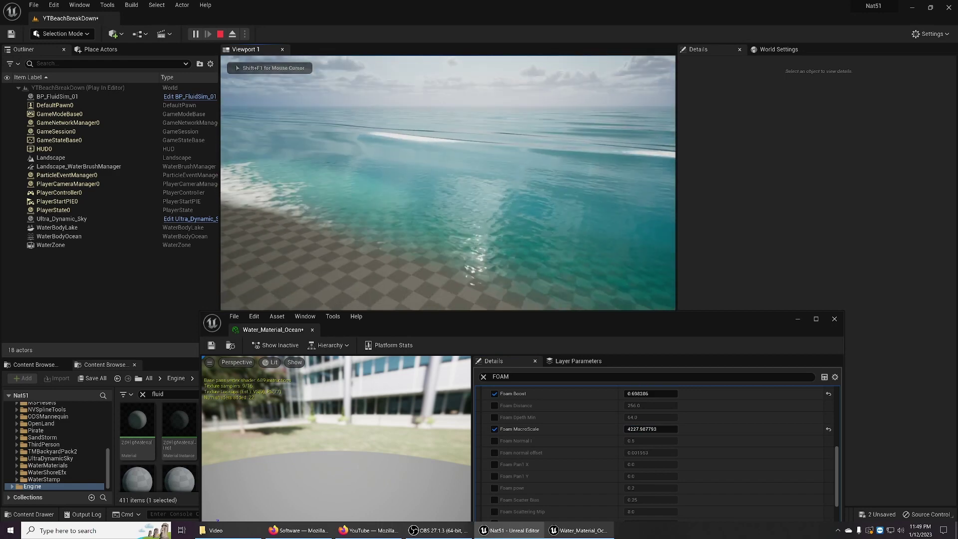
key(shift+F1)
Override Foam Texture Blend Width in the ocean material and set it to about 0.72.
scroll(599, 471, down, 2)
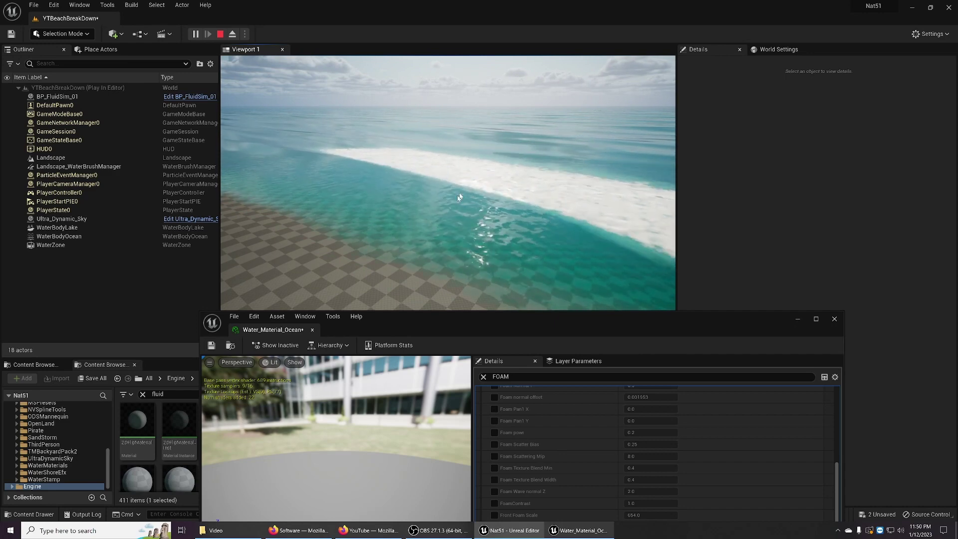
scroll(544, 482, down, 3)
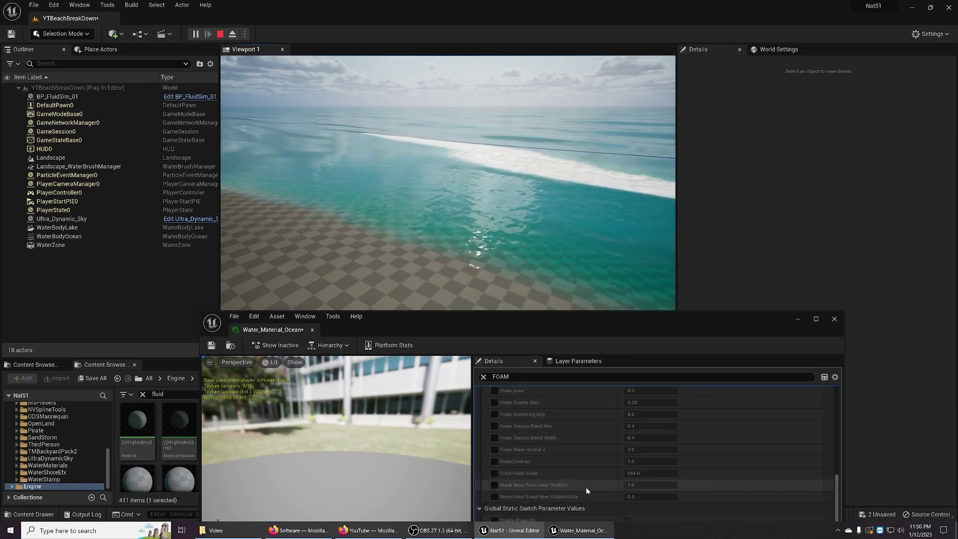
scroll(579, 476, up, 1)
scroll(575, 469, down, 1)
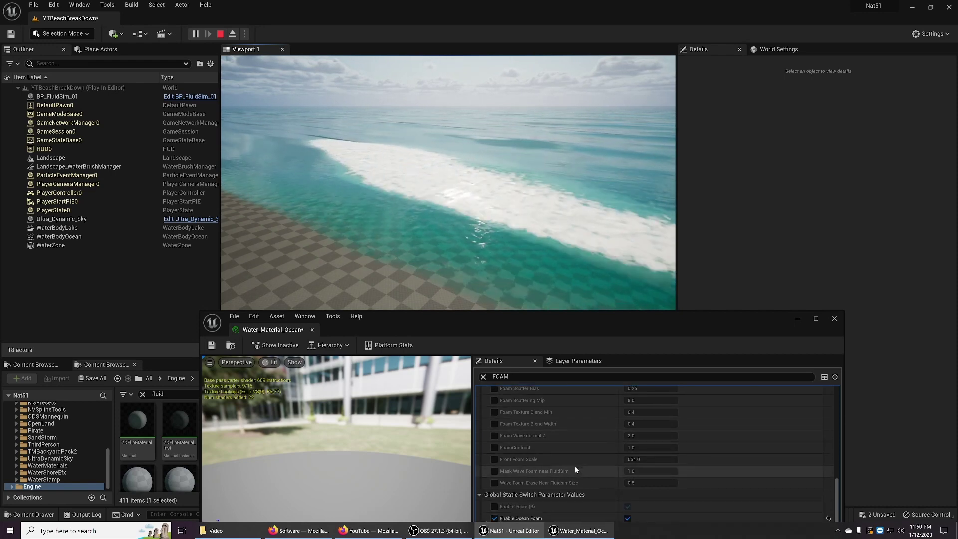
scroll(575, 466, up, 2)
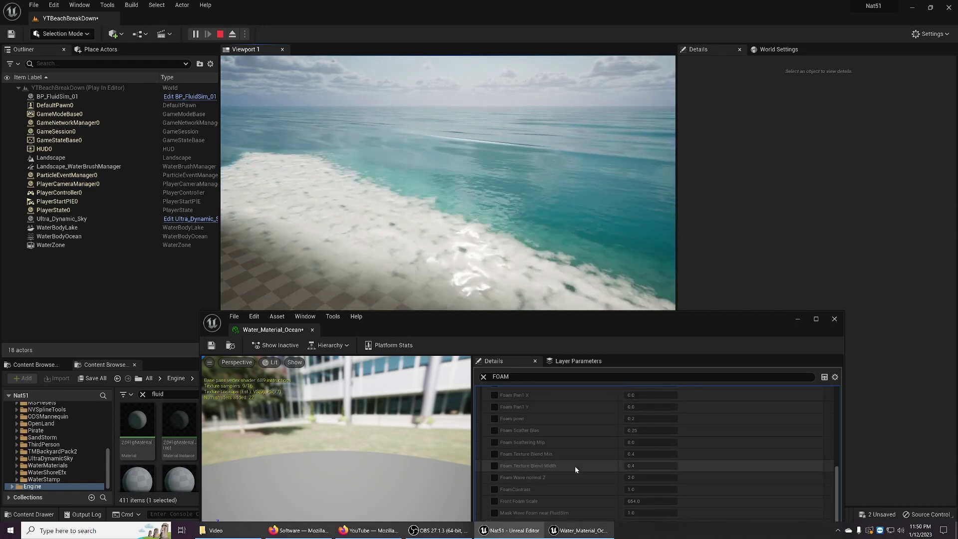
click(495, 466)
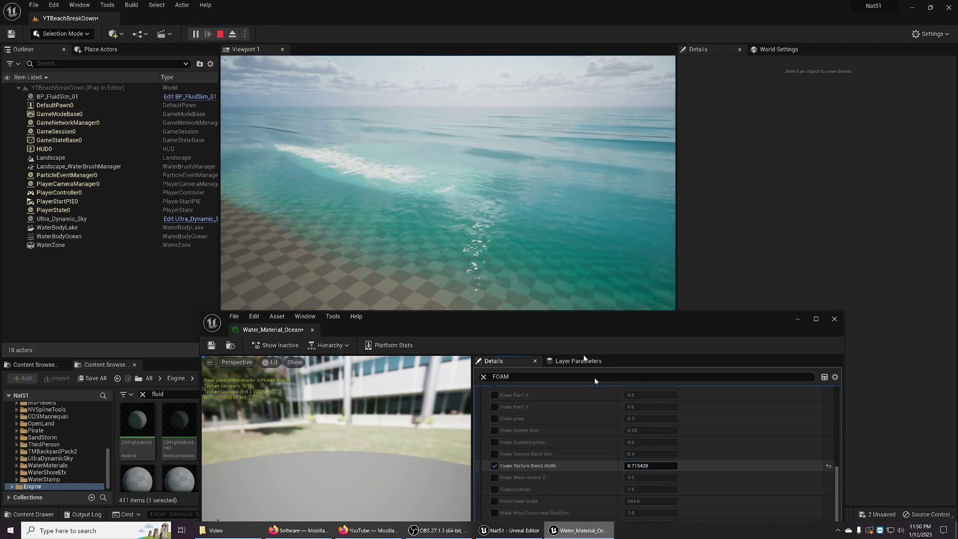
Fly through the running level to examine the broken-up wave foam along the shore, and end the play session.
click(541, 260)
key(w)
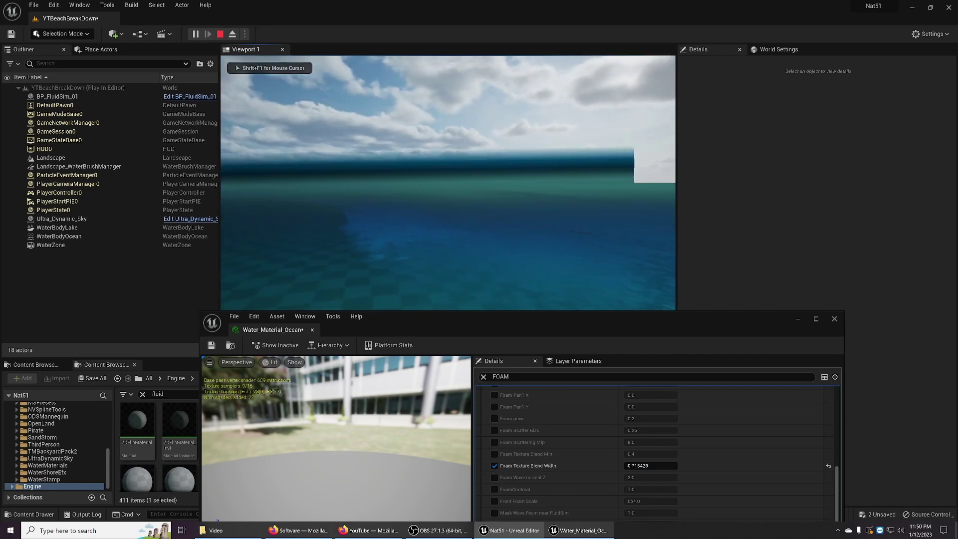
key(e)
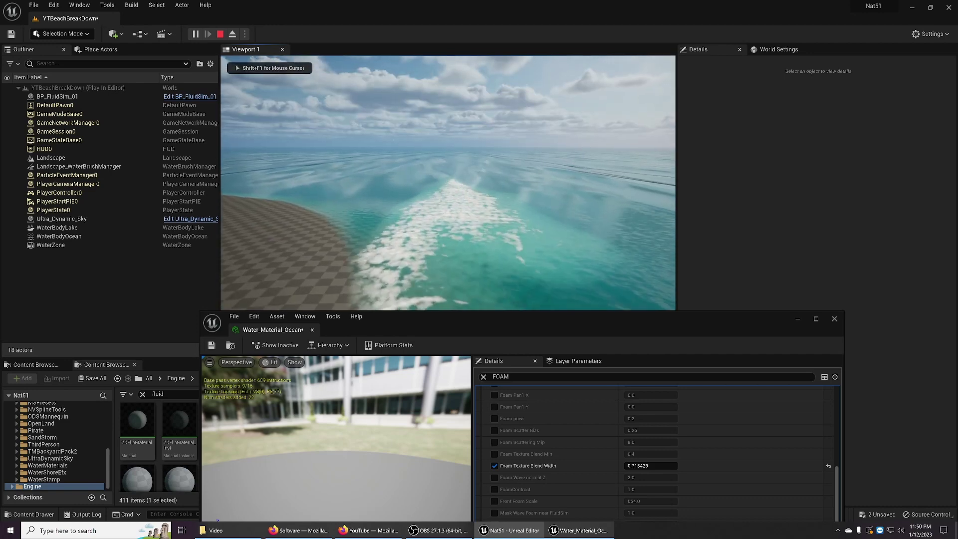
key(Escape)
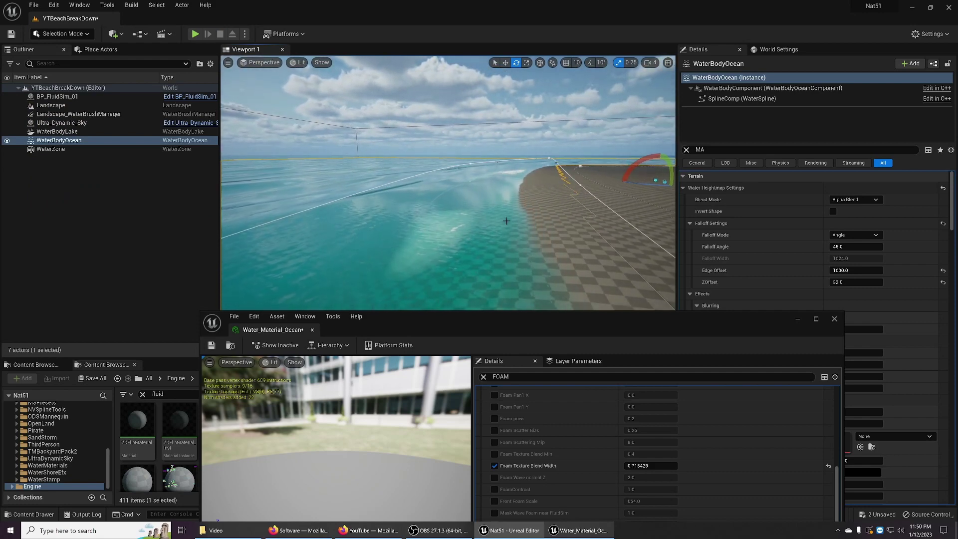
Override Foam Scattering Mip at about 15 and Foam Scatter Bias at about -0.12, checking the wave foam near the beach.
right_drag(511, 218, 334, 226)
right_drag(417, 220, 512, 237)
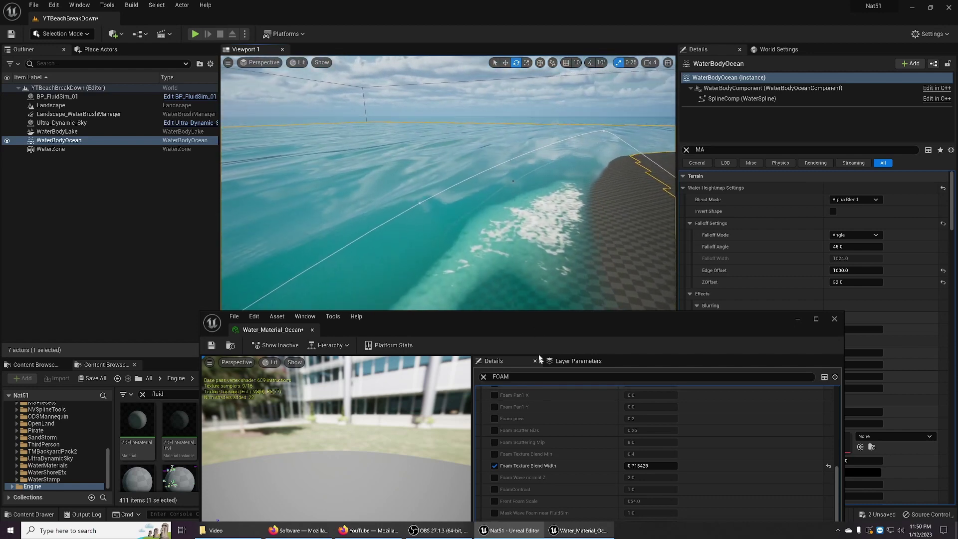
click(494, 442)
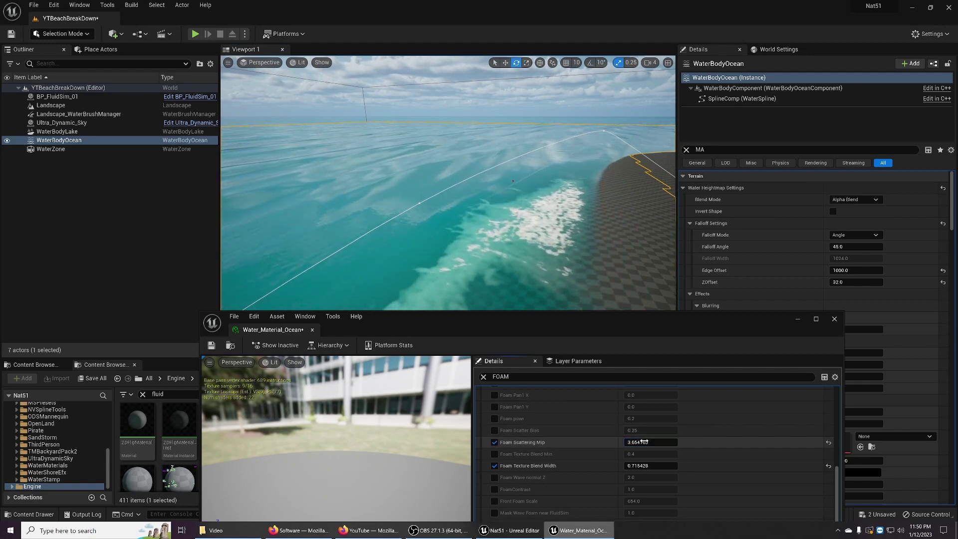
drag(651, 442, 496, 426)
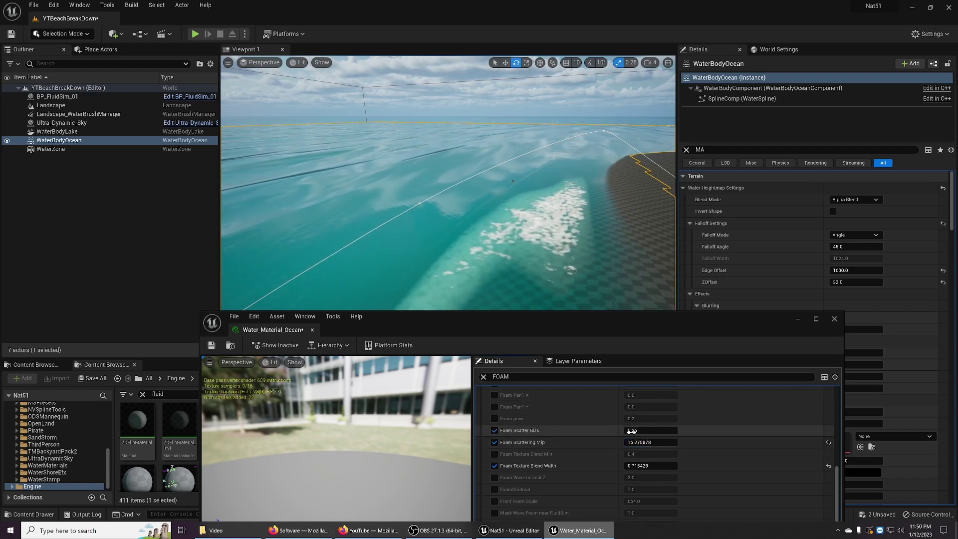
drag(650, 430, 621, 431)
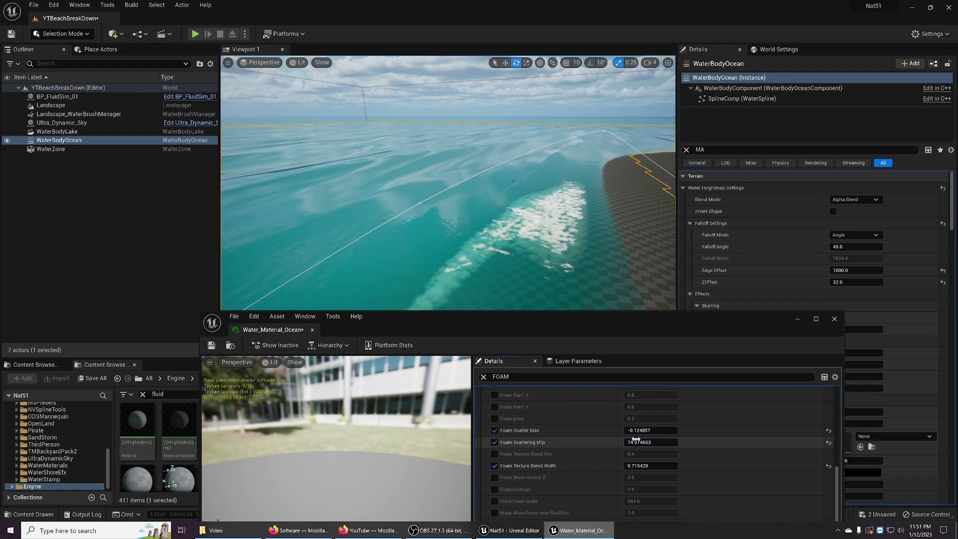
right_drag(555, 239, 644, 217)
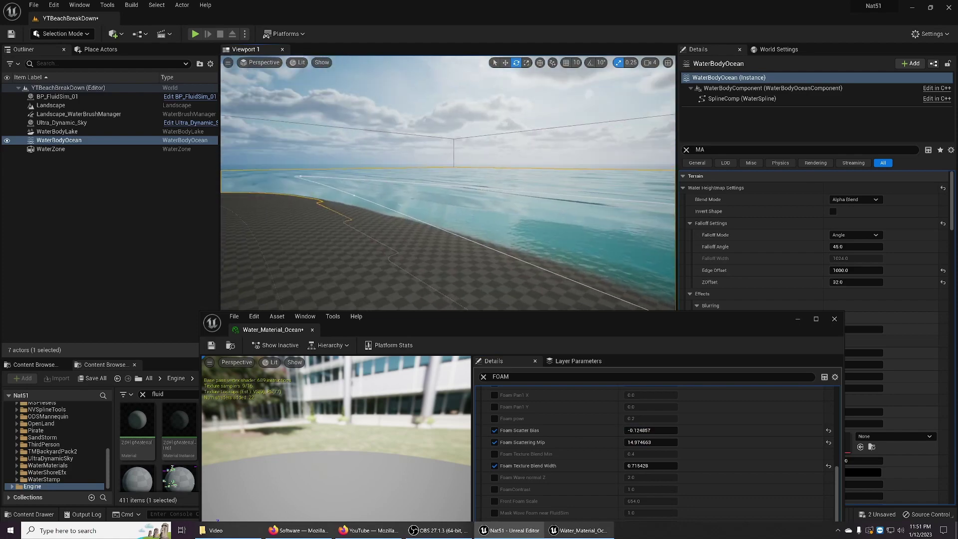
right_drag(395, 179, 440, 177)
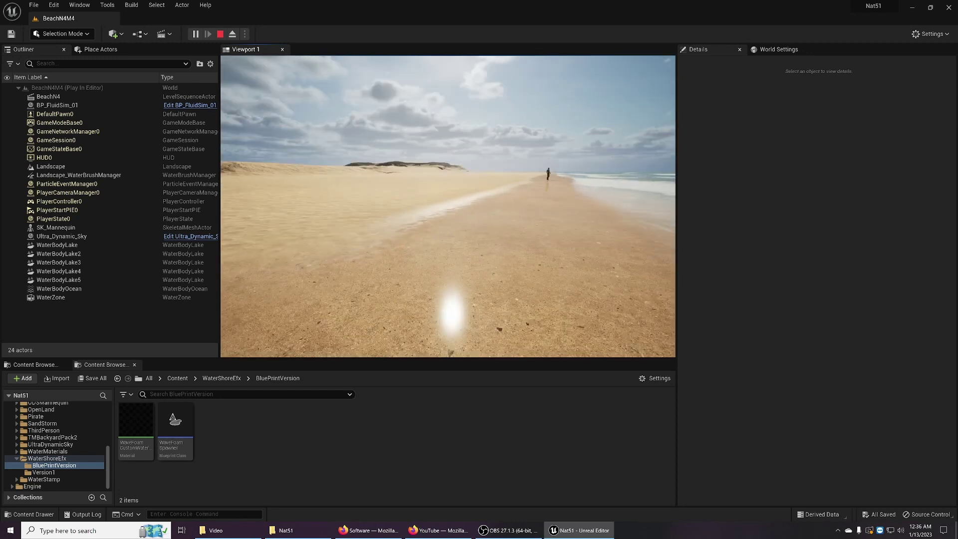
Stop playing the BeachN4M4 level and examine the wave foam and lake splines along its shoreline from above.
key(shift+F1)
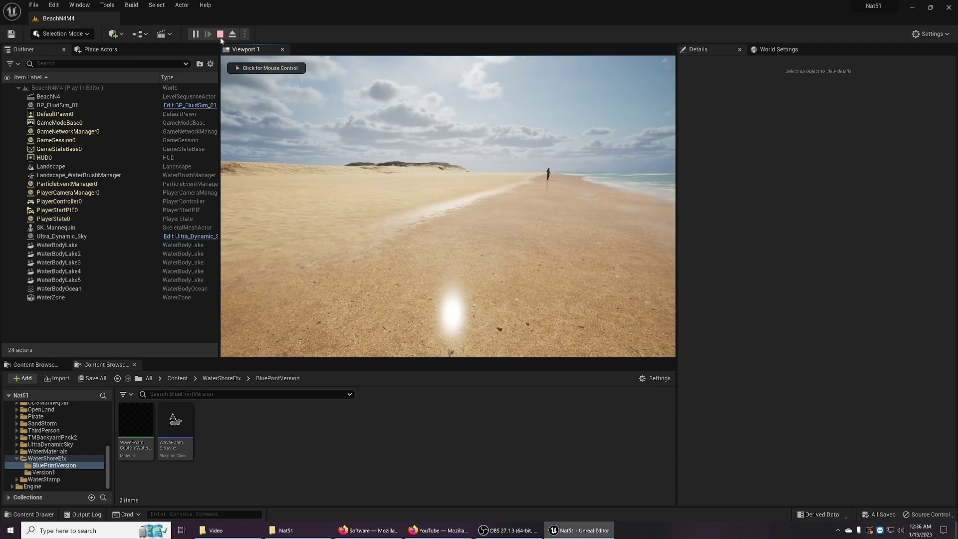
click(220, 34)
click(479, 251)
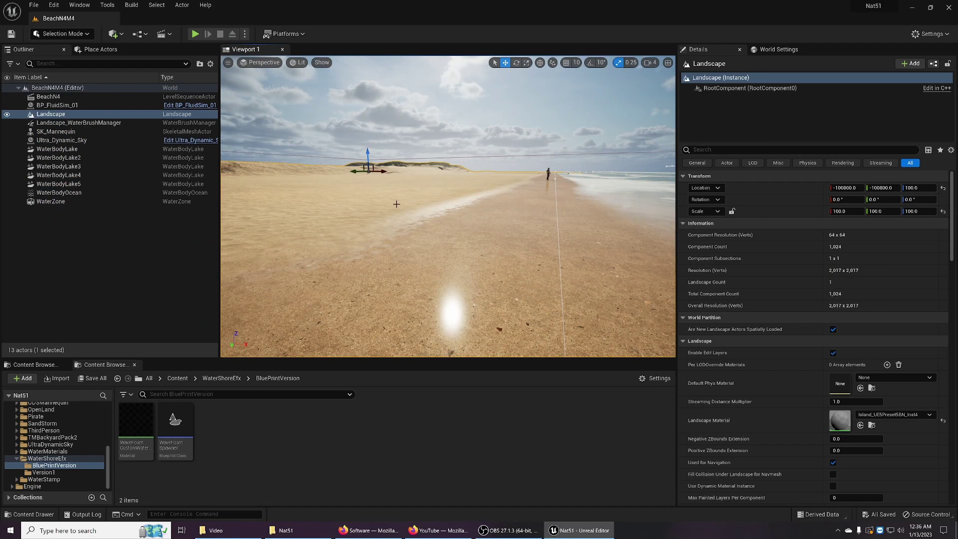
right_drag(397, 204, 437, 234)
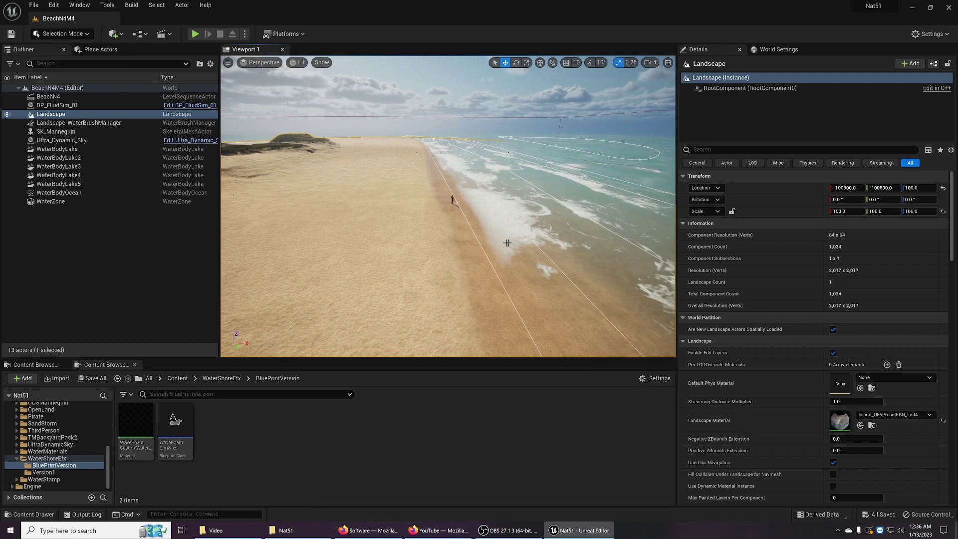
right_drag(624, 201, 557, 184)
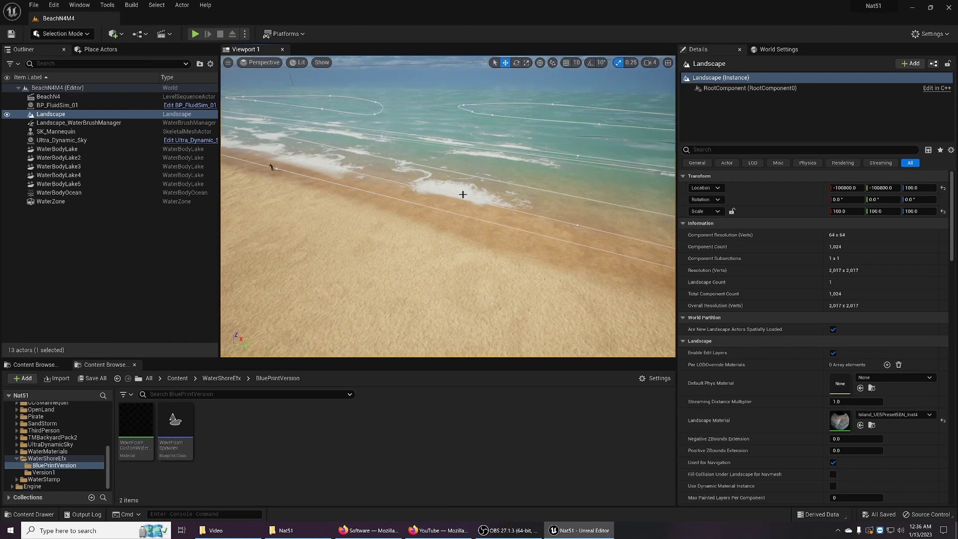
Select BP_FluidSim_01 and filter its properties by "WAV" to bring up the wave simulation settings.
click(73, 105)
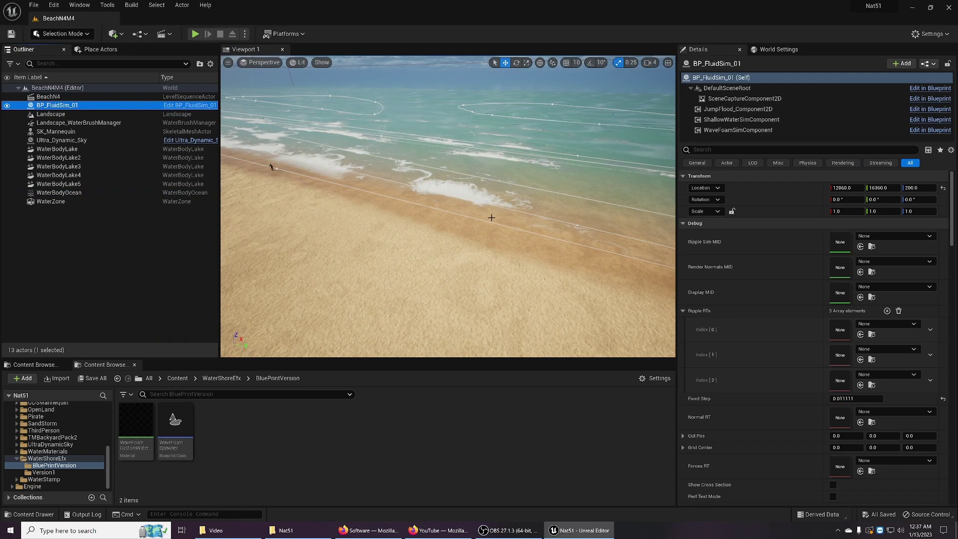
scroll(767, 360, down, 1)
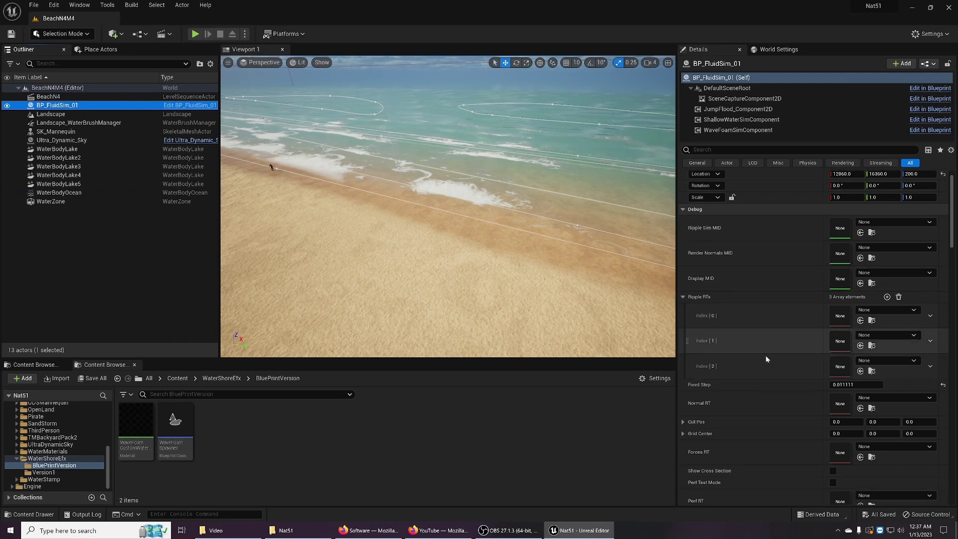
scroll(766, 358, up, 1)
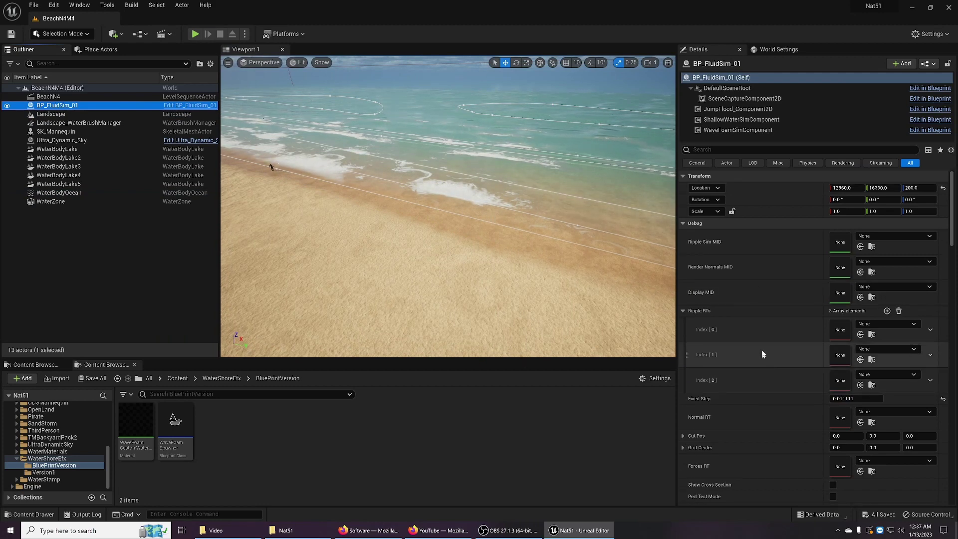
click(706, 150)
text(WAV)
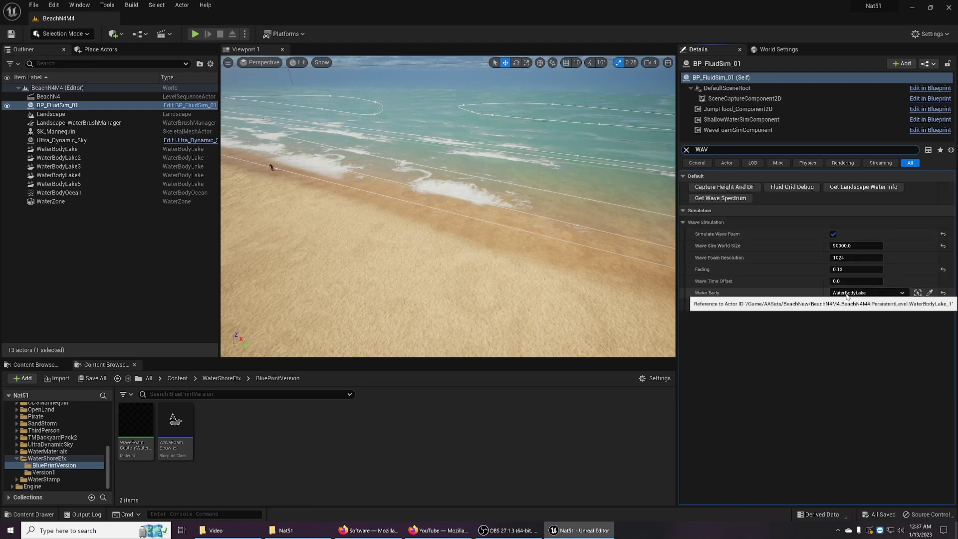
Examine the overlapping water bodies offshore and WaterBodyOcean's wave properties, and return to BP_FluidSim_01's wave settings.
right_drag(429, 167, 482, 147)
key(w)
click(482, 148)
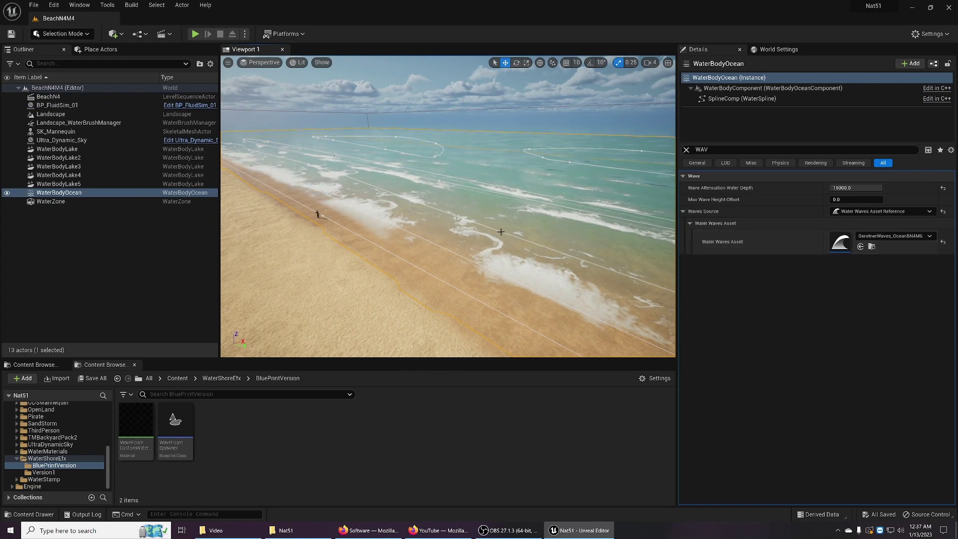
click(80, 105)
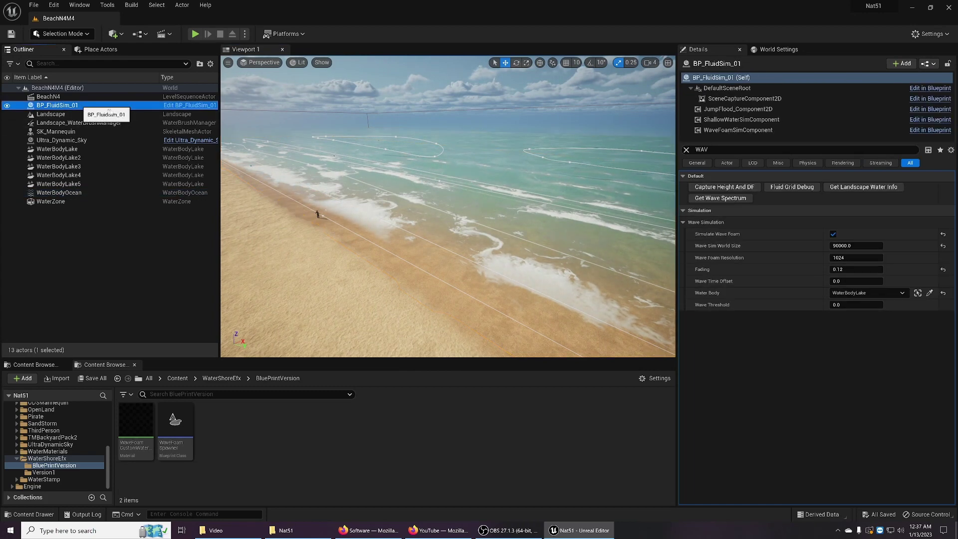
right_drag(539, 229, 534, 206)
key(w)
key(e)
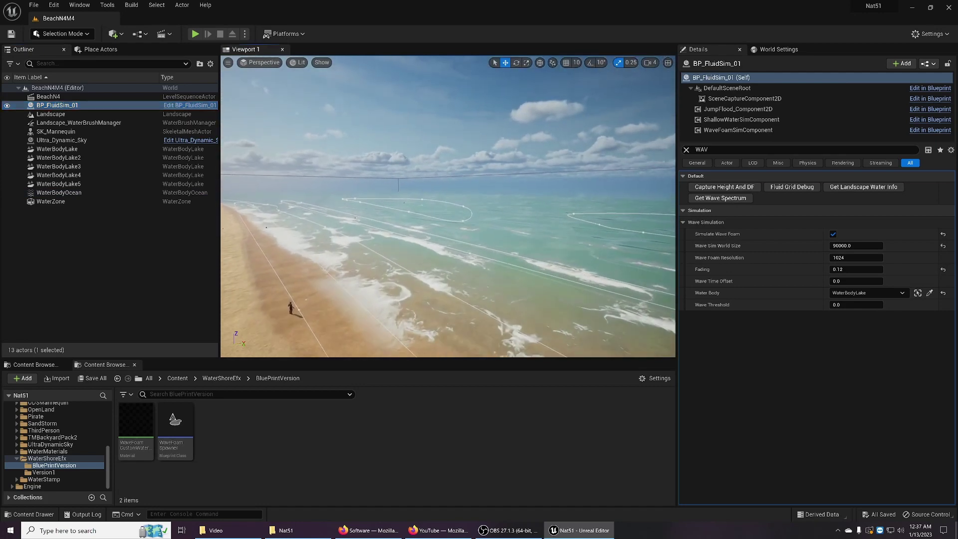
Examine the wave foam and lake splines along the beach and offshore from several viewpoints.
right_drag(443, 198, 440, 202)
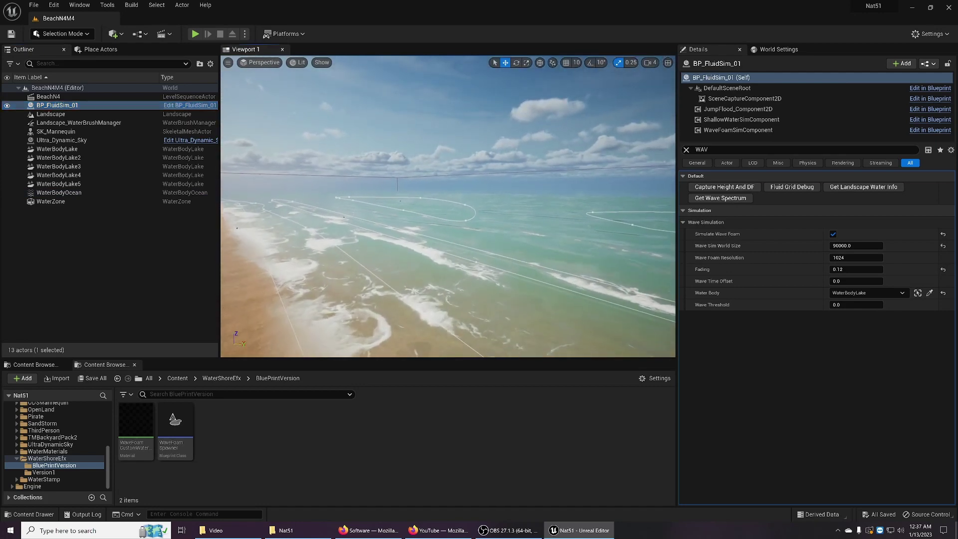
right_drag(489, 222, 492, 215)
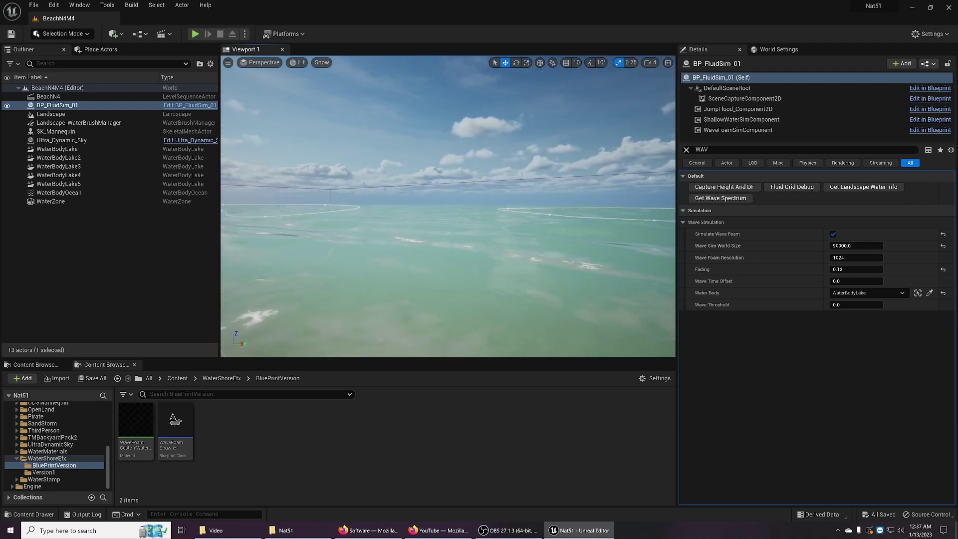
right_drag(501, 223, 479, 223)
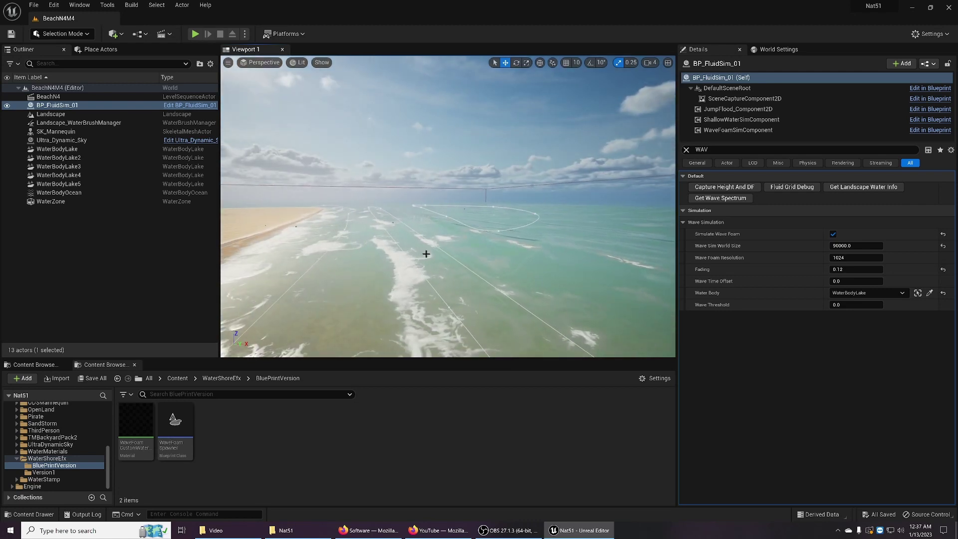
right_drag(501, 223, 470, 238)
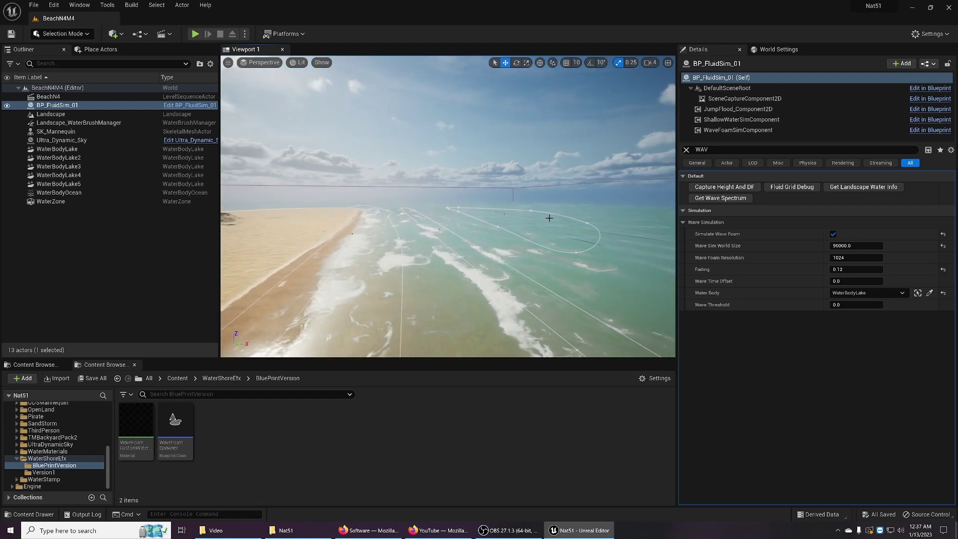
right_drag(449, 282, 449, 282)
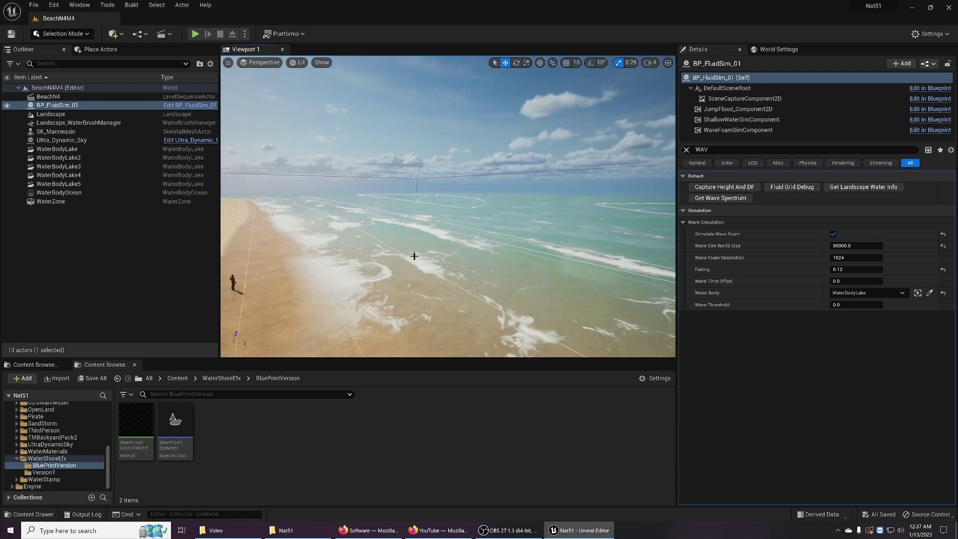
right_drag(412, 255, 412, 255)
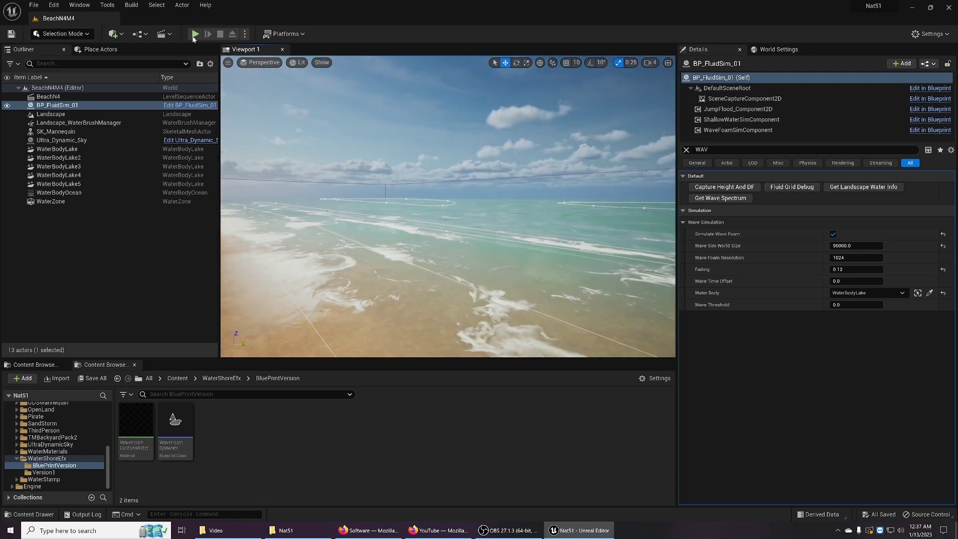
Play the BeachN4M4 level, fly from the shoreline out over the breaking waves to check the foam, and stop playing.
click(195, 33)
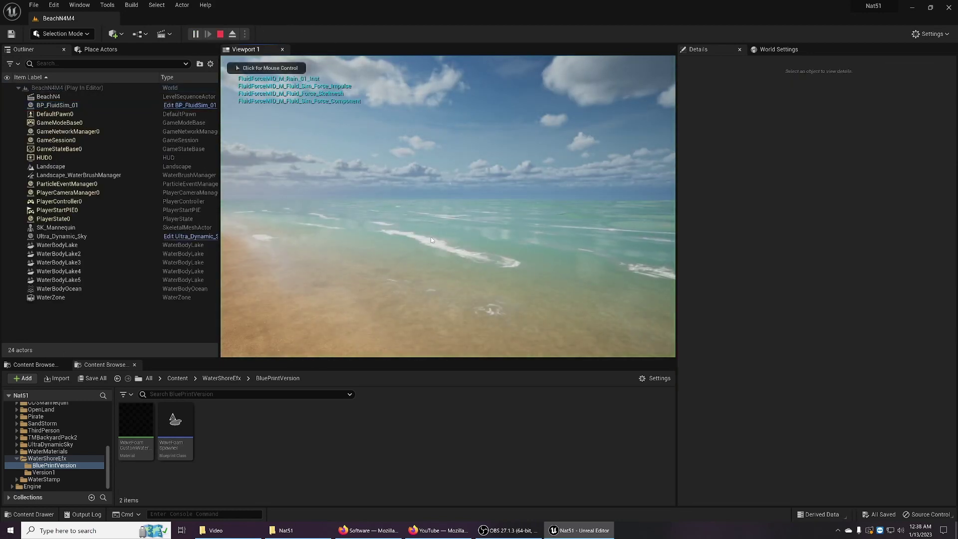
click(432, 241)
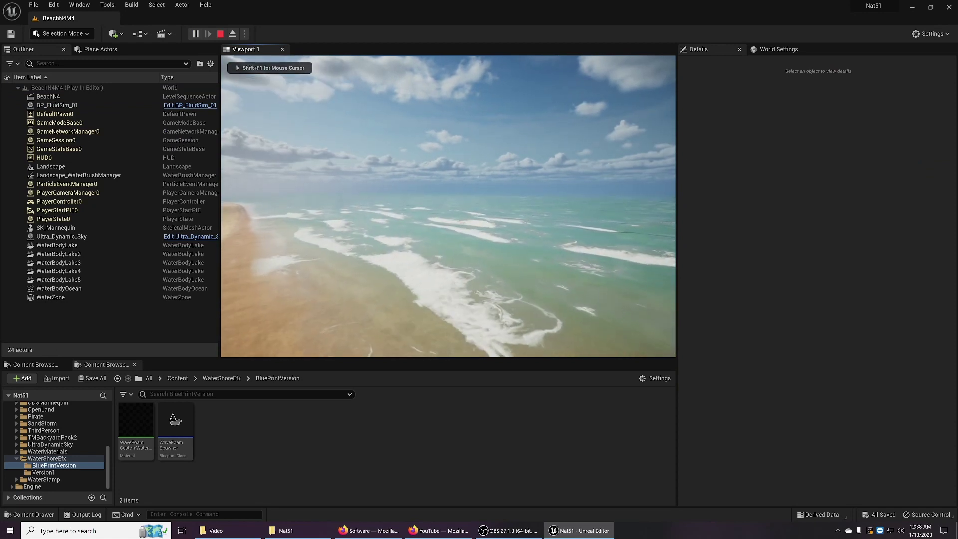
key(w)
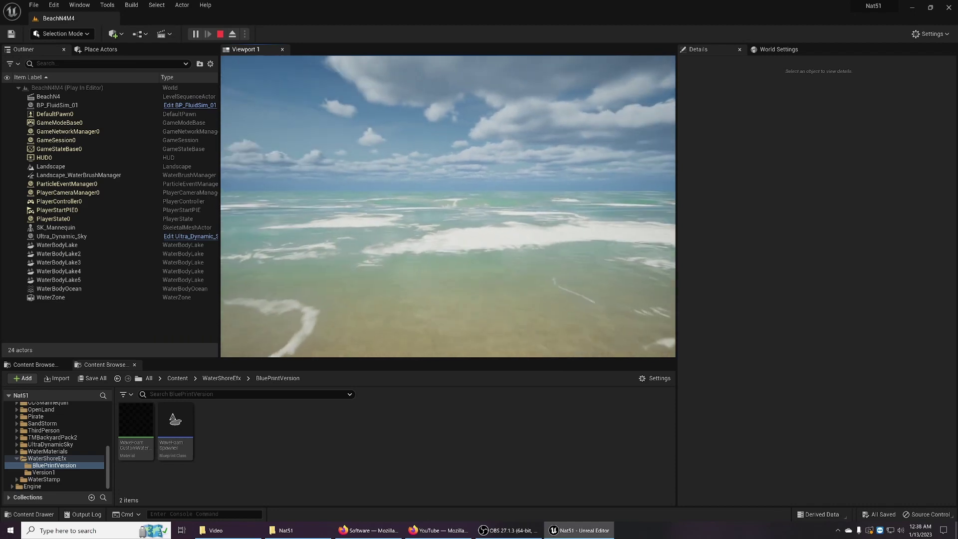
key(w)
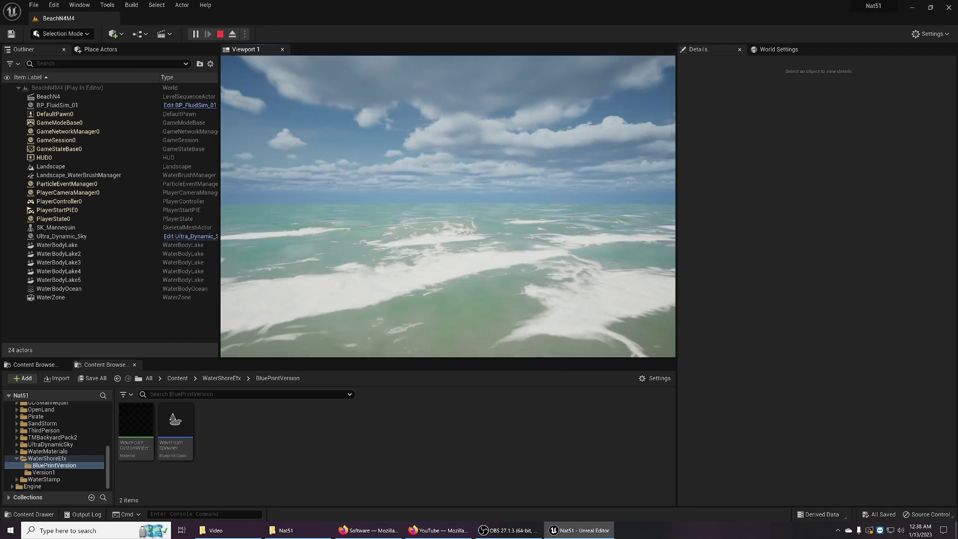
key(Escape)
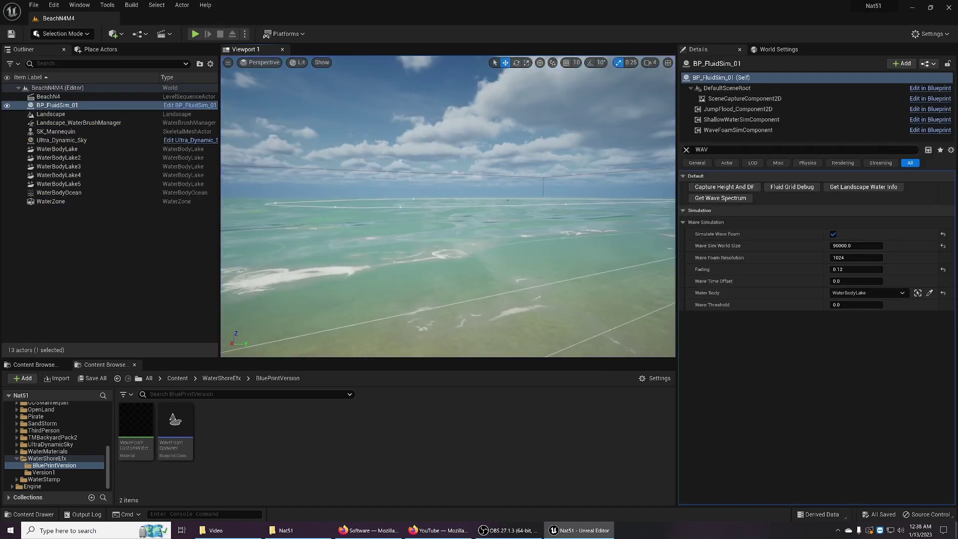
Select WaterBodyLake2 offshore and raise it vertically above the ocean surface.
key(w)
right_drag(448, 206, 502, 200)
key(w)
right_drag(395, 247, 280, 255)
right_drag(404, 245, 399, 245)
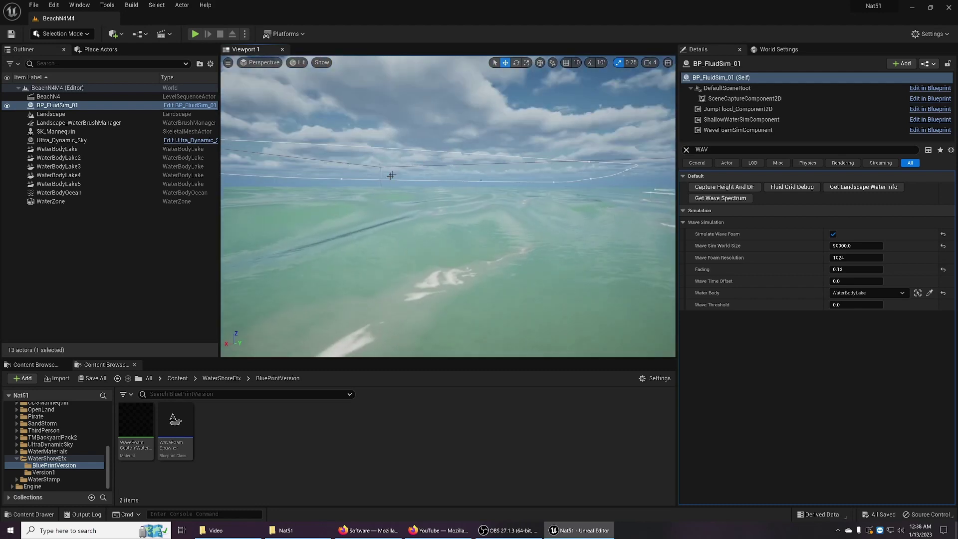
click(405, 148)
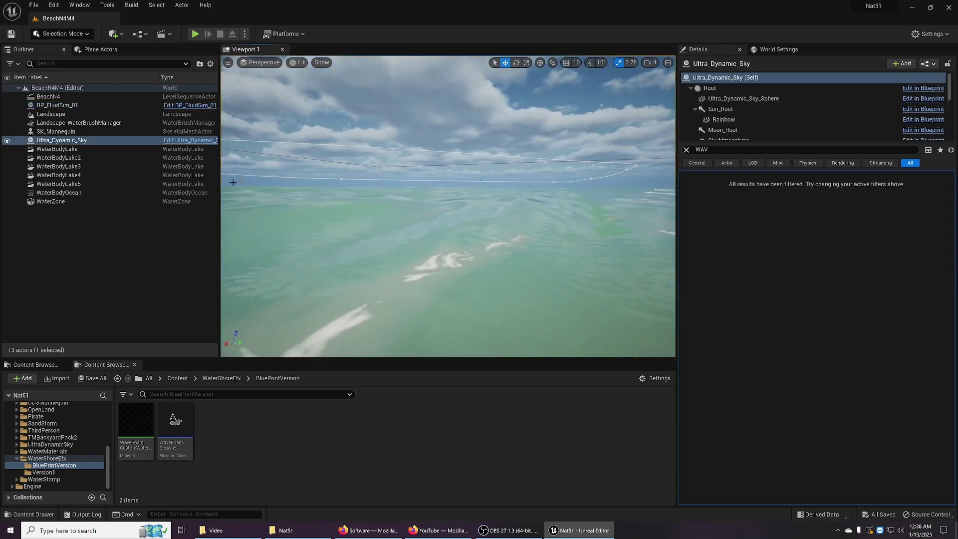
click(82, 158)
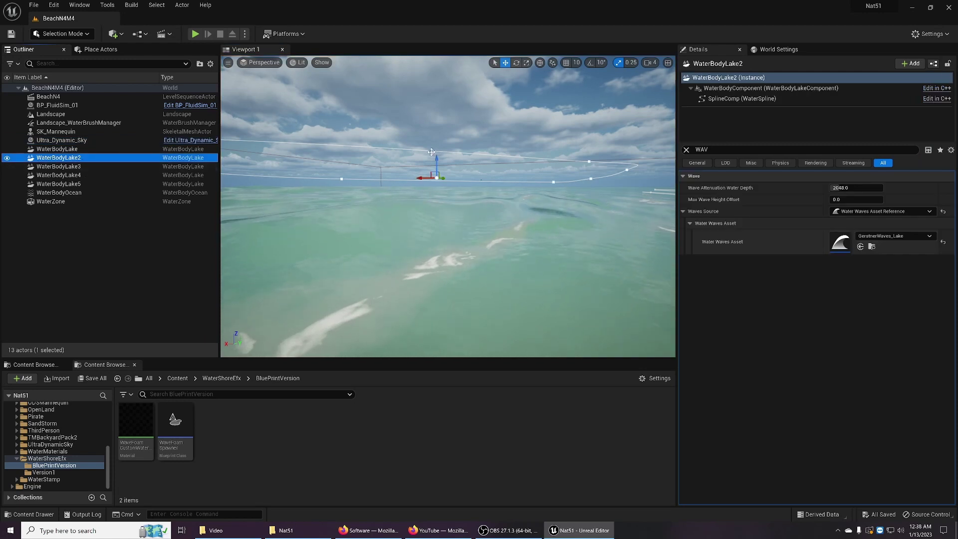
drag(437, 160, 444, 129)
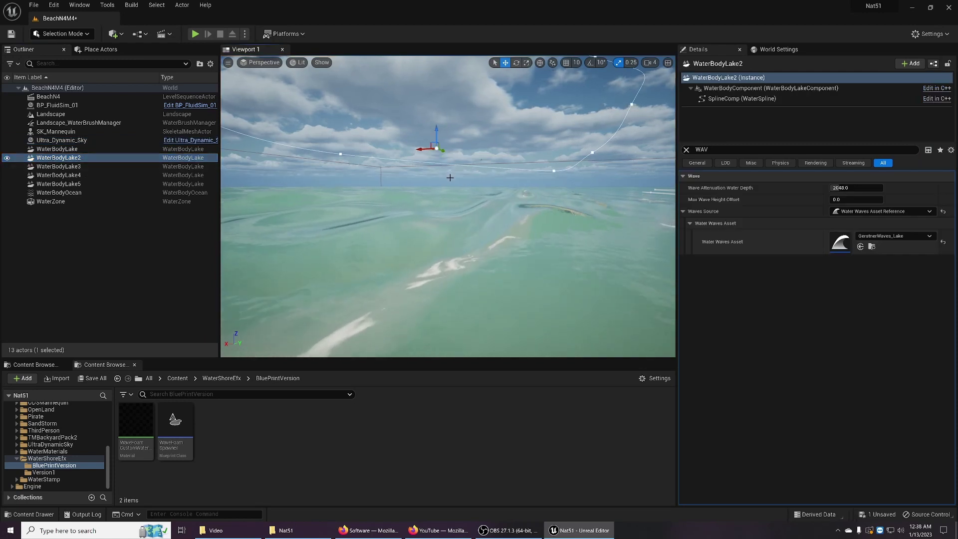
Examine the waves with WaterBodyLake2 raised, running and stopping the level twice to check the surf reaching the beach.
mouse_move(450, 178)
right_down()
mouse_move(377, 175)
mouse_move(451, 175)
right_up()
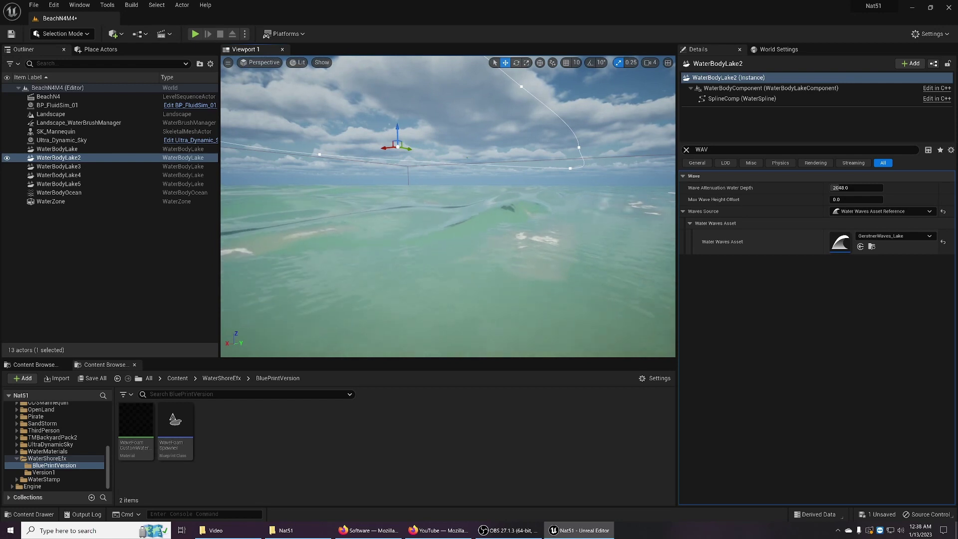
mouse_move(451, 175)
right_down()
mouse_move(467, 174)
mouse_move(448, 178)
right_up()
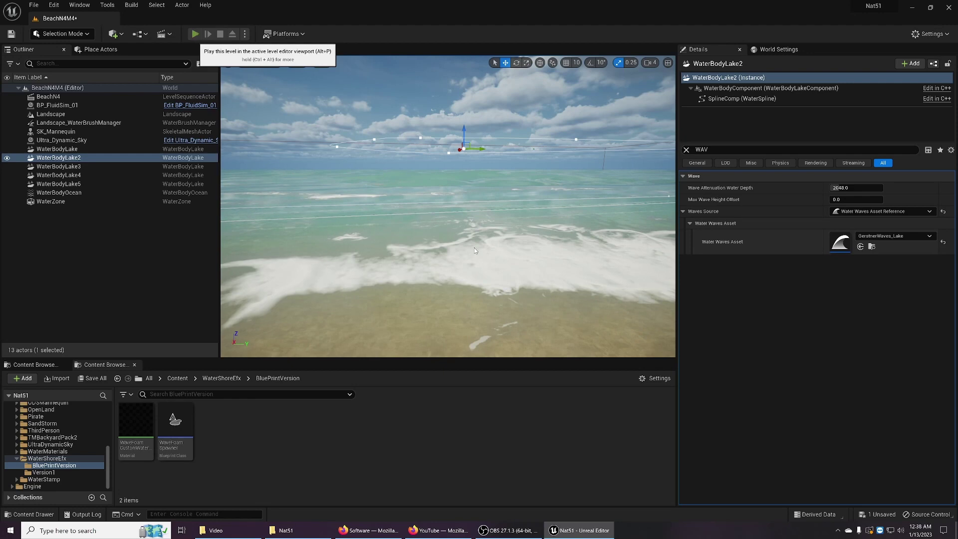
key(alt+p)
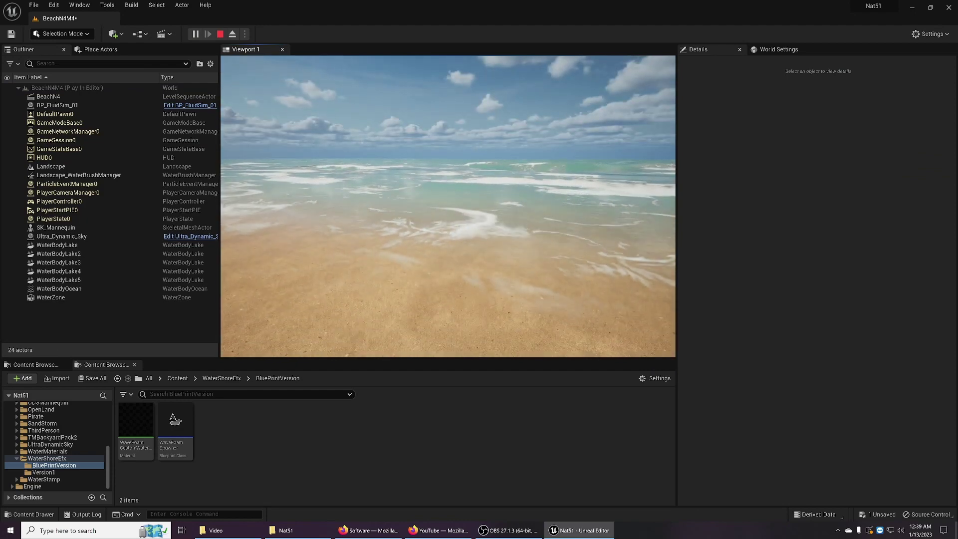
key(Escape)
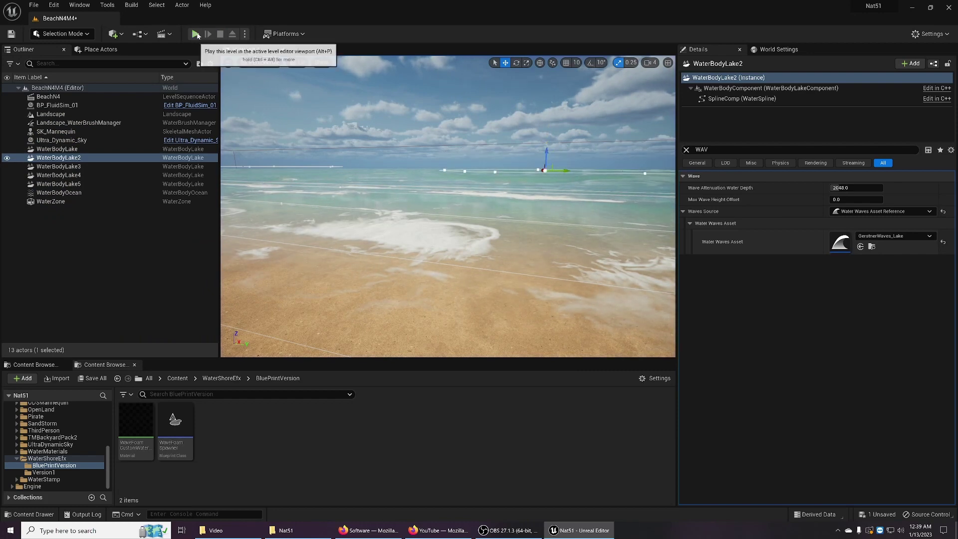
click(195, 34)
click(405, 172)
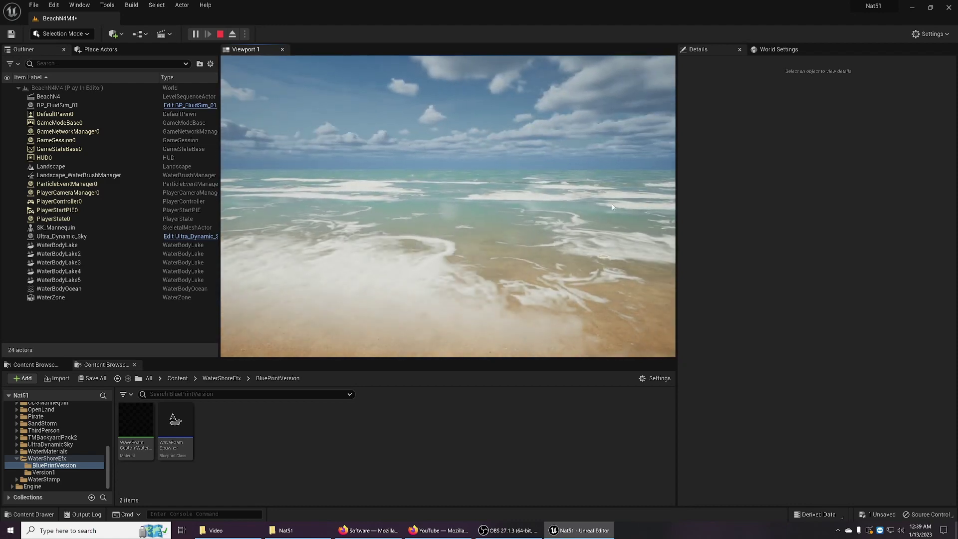
key(Escape)
Try placing a WaveFoamSpawner blueprint in the water just off the beach, check its wave, and delete it.
right_drag(582, 240, 509, 244)
right_drag(486, 343, 475, 350)
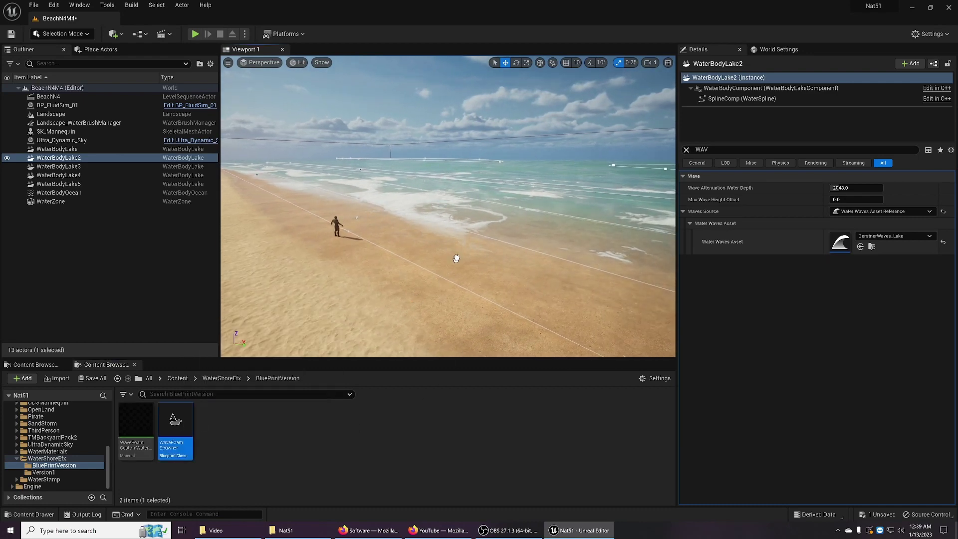
drag(456, 258, 536, 190)
right_drag(535, 190, 516, 188)
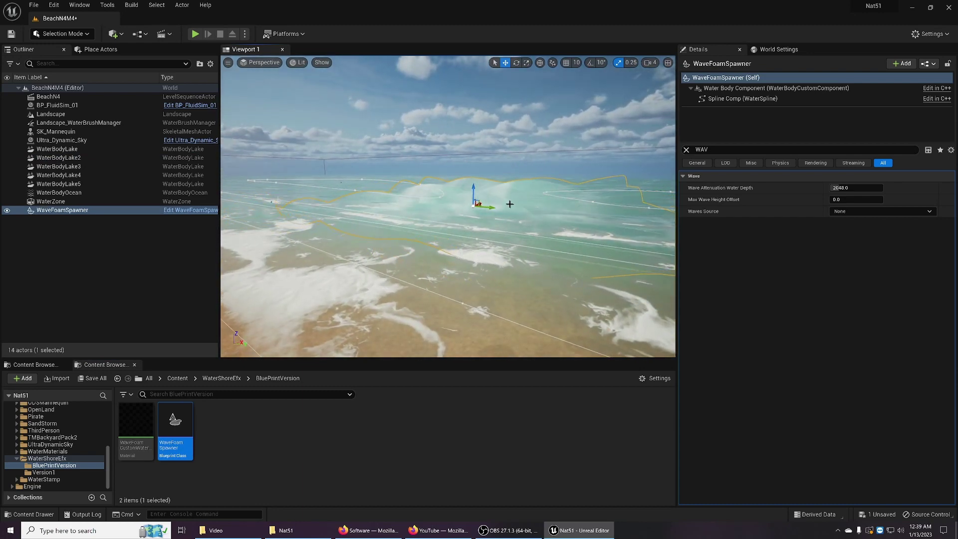
key(Delete)
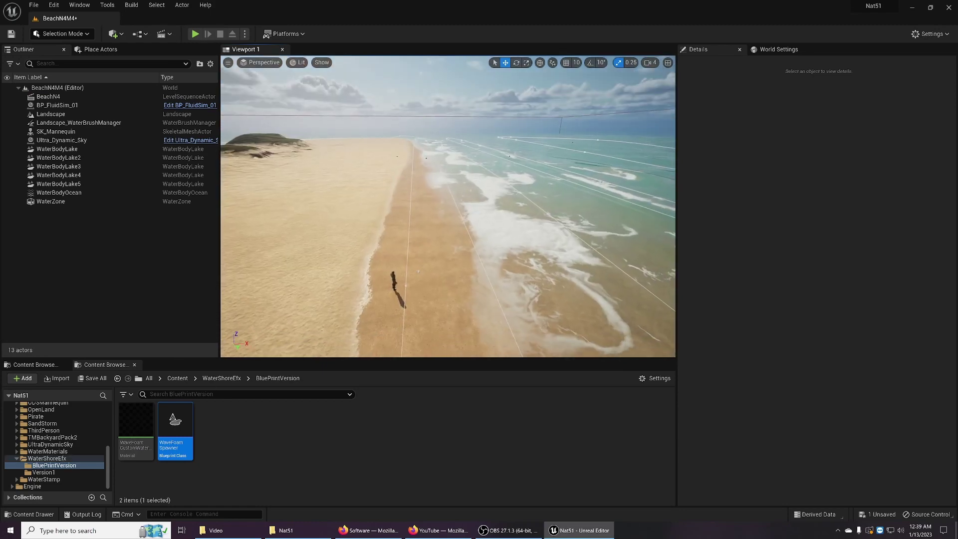
Save the BeachN4M4 level and open the recent level BeachShoreEfx5NewMats.
key(d)
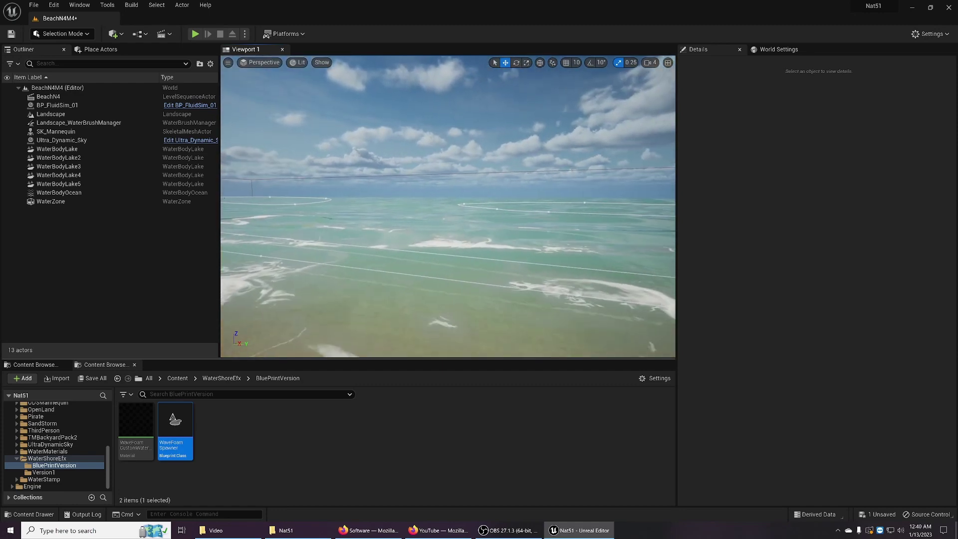
right_drag(499, 261, 435, 261)
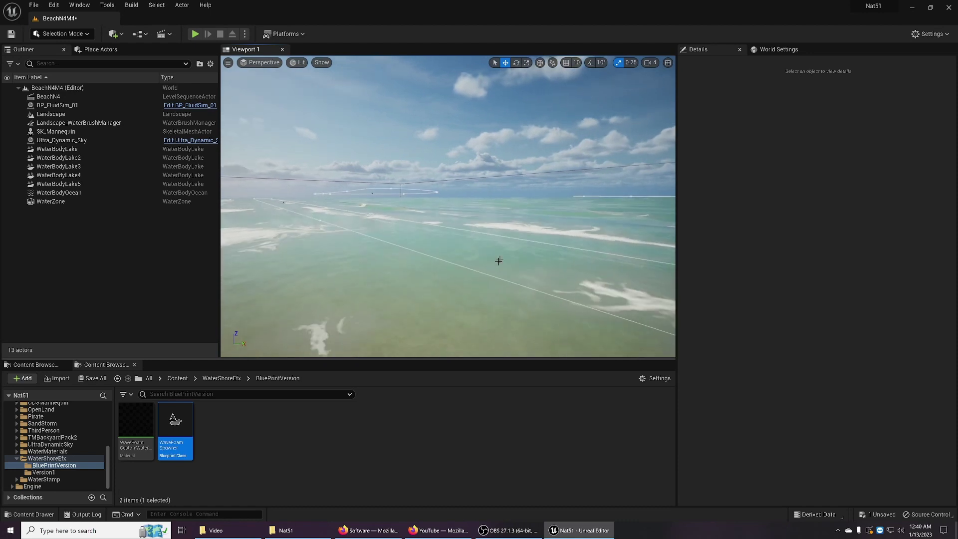
right_drag(509, 249, 441, 259)
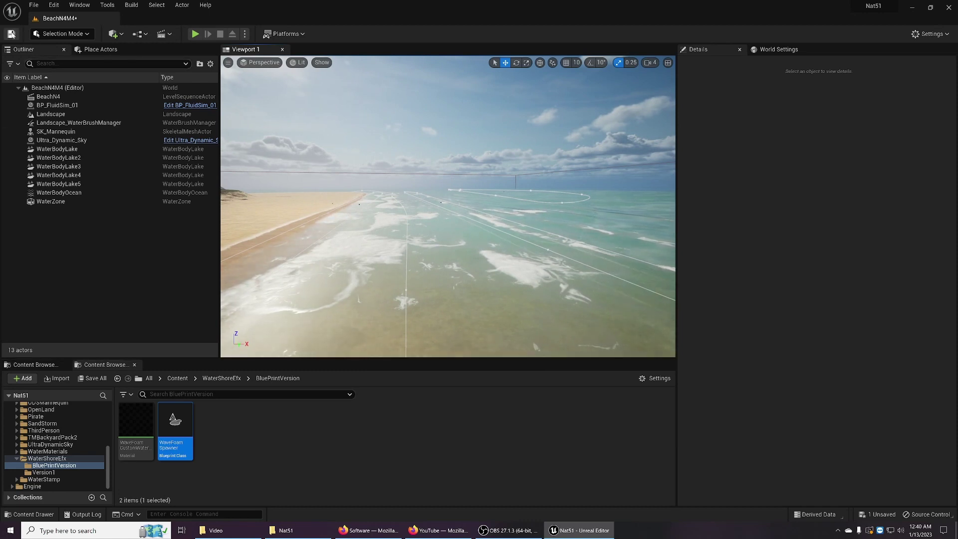
click(10, 34)
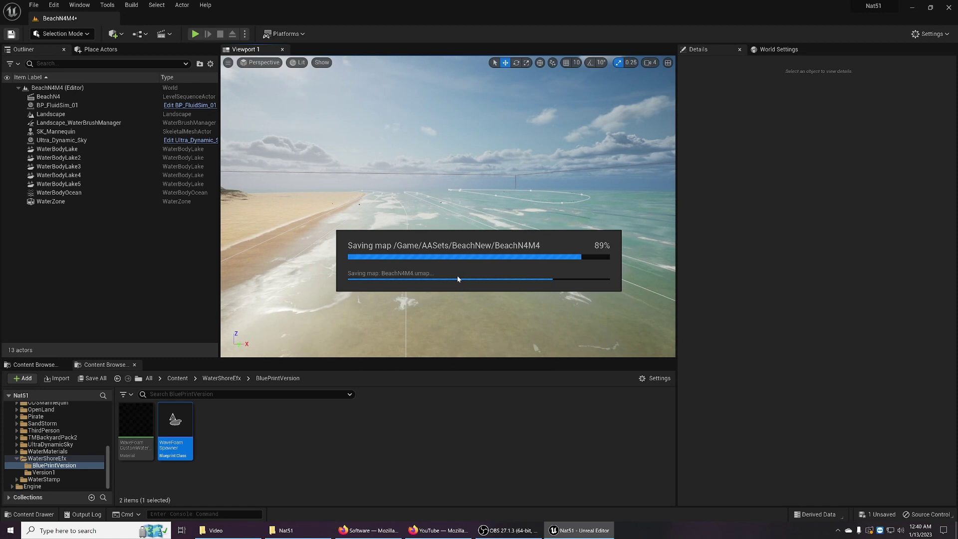
click(35, 5)
mouse_move(76, 67)
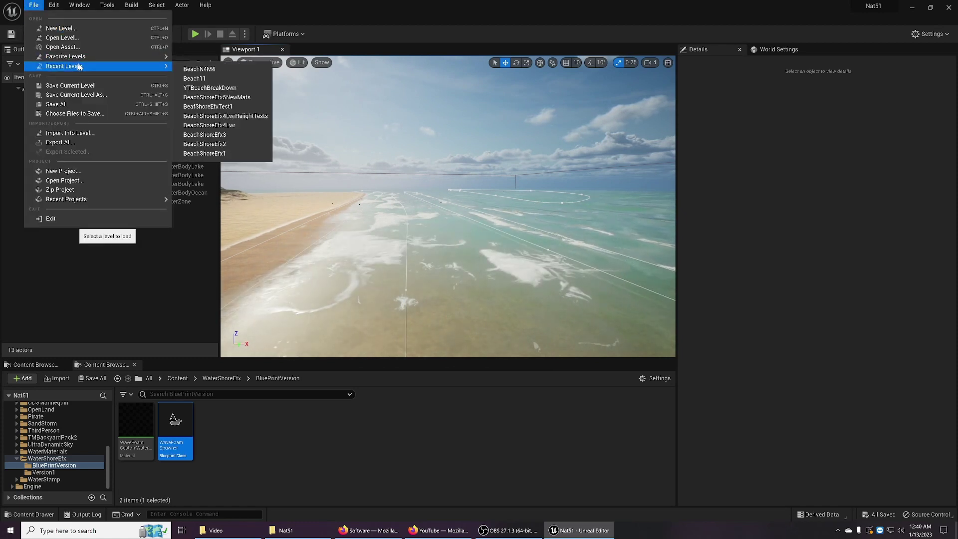
click(237, 97)
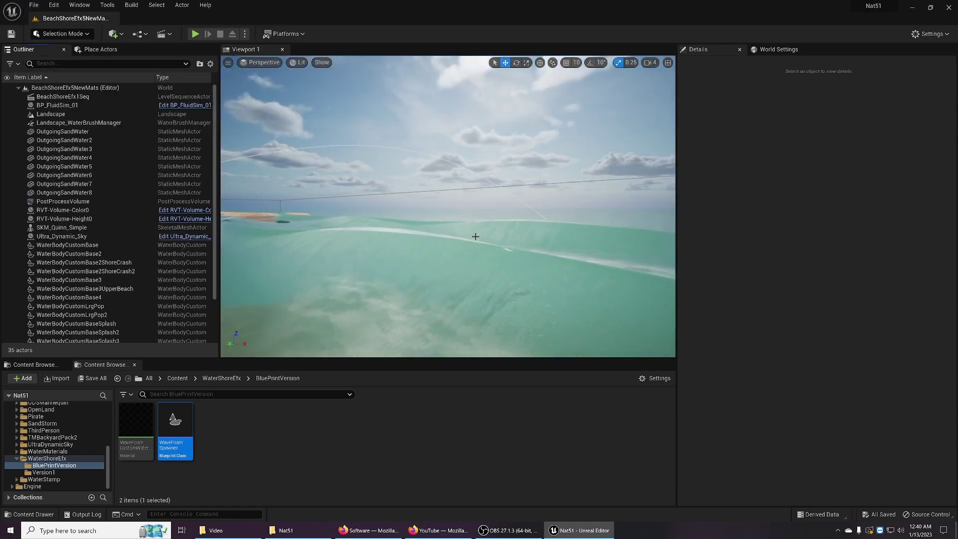
Select WaveFoamSpawner1 in the surf and replace the "WAV" property filter with "MAT" to bring up its materials.
right_drag(495, 241, 464, 210)
right_drag(502, 234, 519, 235)
click(489, 222)
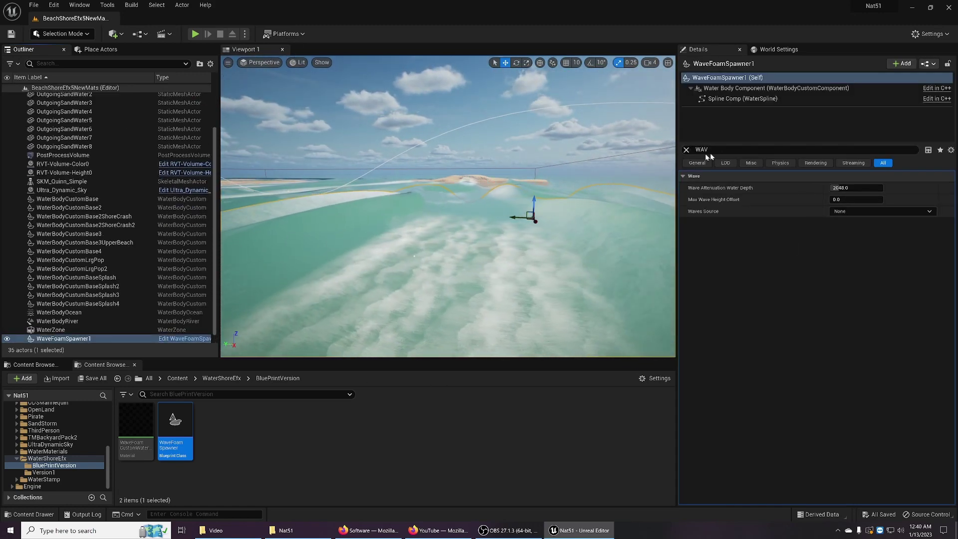
click(686, 150)
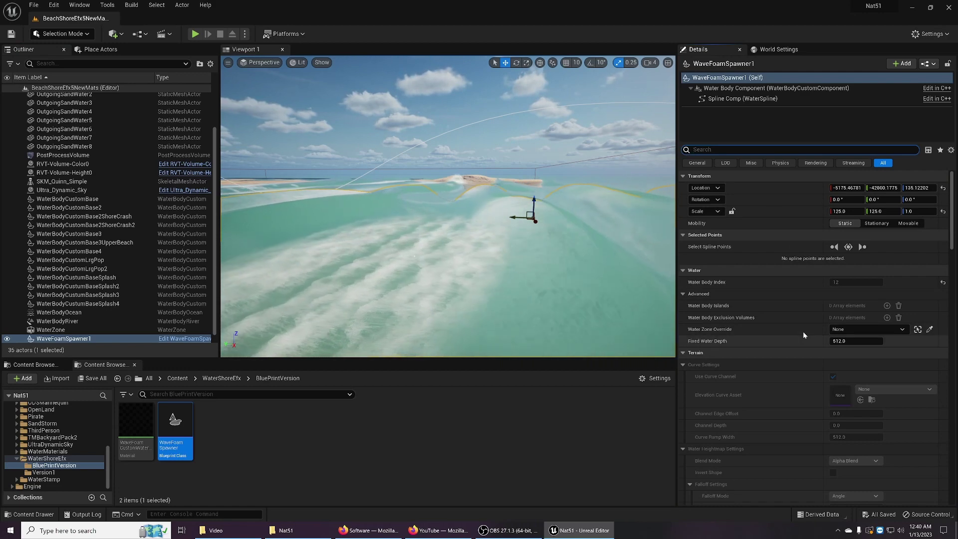
scroll(798, 329, down, 5)
scroll(789, 328, up, 5)
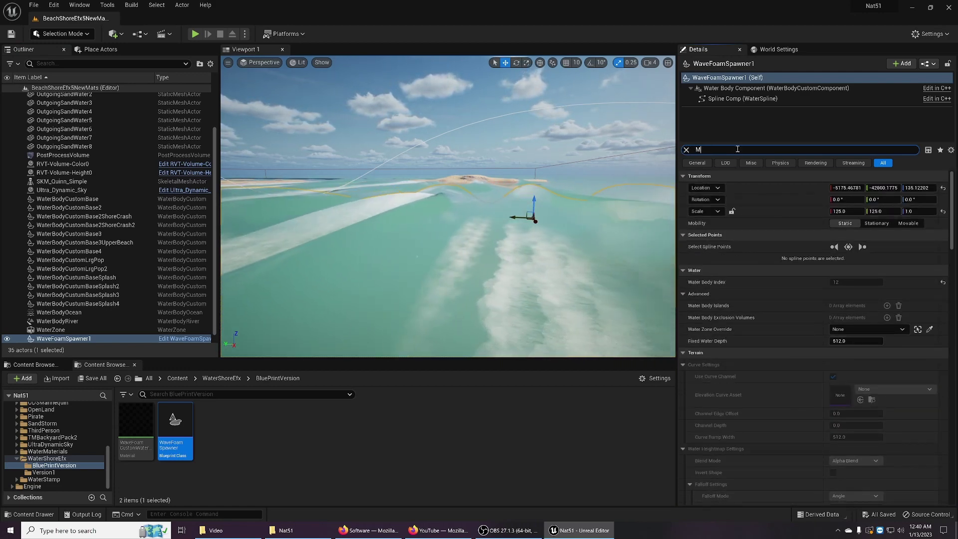
text(MAT)
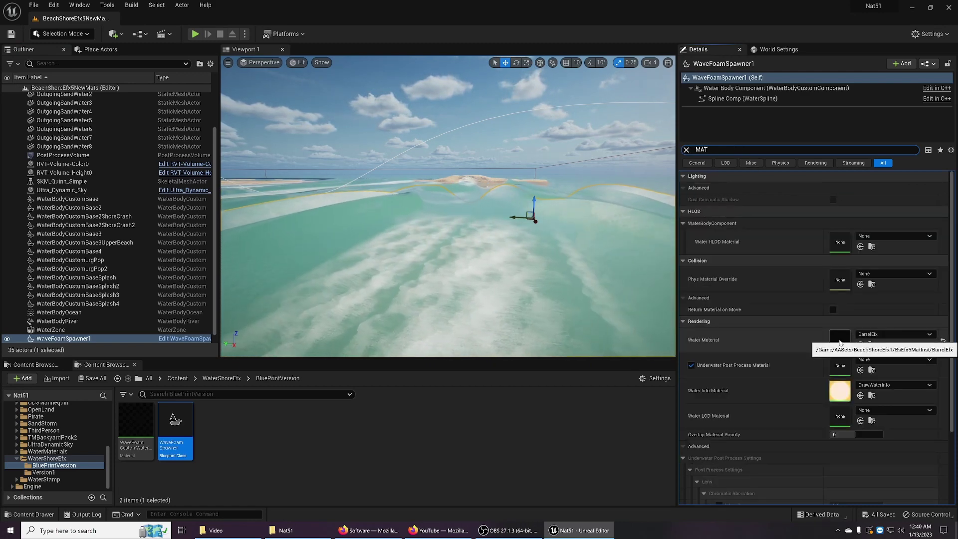
Open the spawner's BarrelEfx water material and examine its global scalar parameters, including the wave height, time bias and WPO values.
double_click(840, 340)
scroll(588, 449, down, 5)
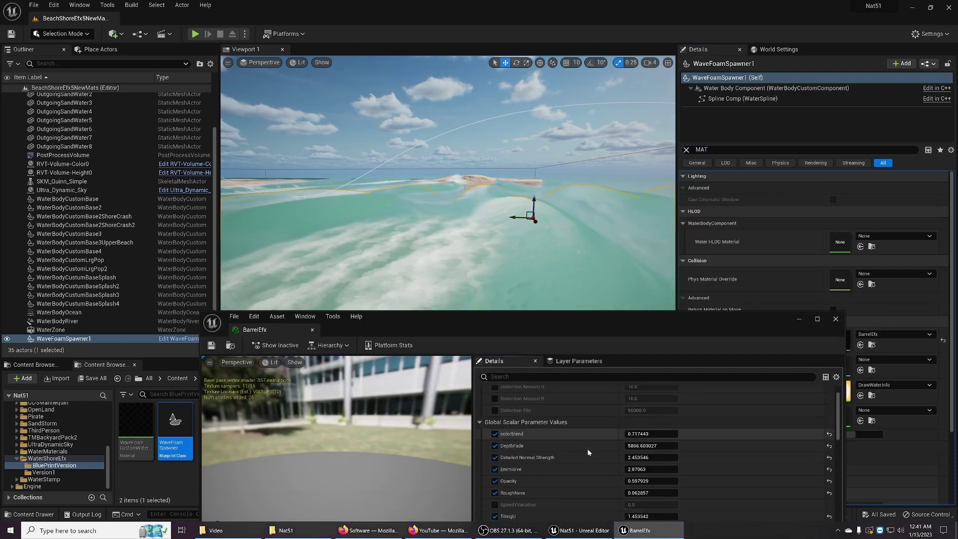
scroll(589, 449, down, 2)
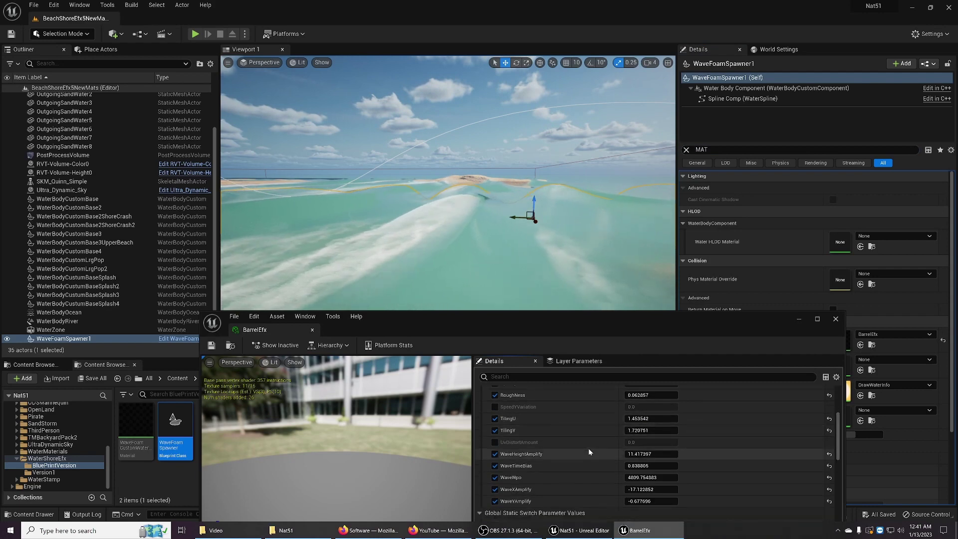
Try a WaveTimeBias of about 2.52 in the BarrelEfx material and bring it back down to about 0.436.
right_drag(634, 288, 654, 275)
right_drag(480, 190, 474, 188)
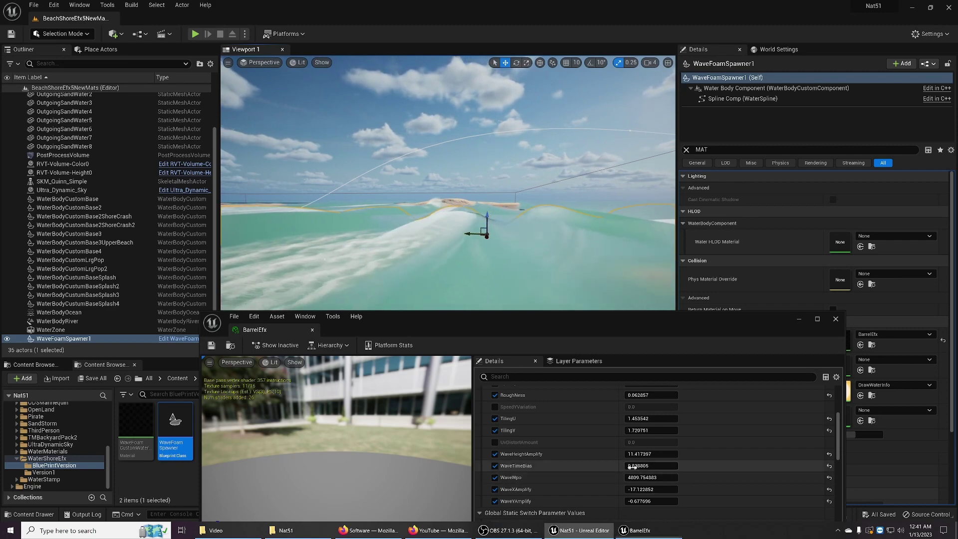
drag(632, 466, 639, 466)
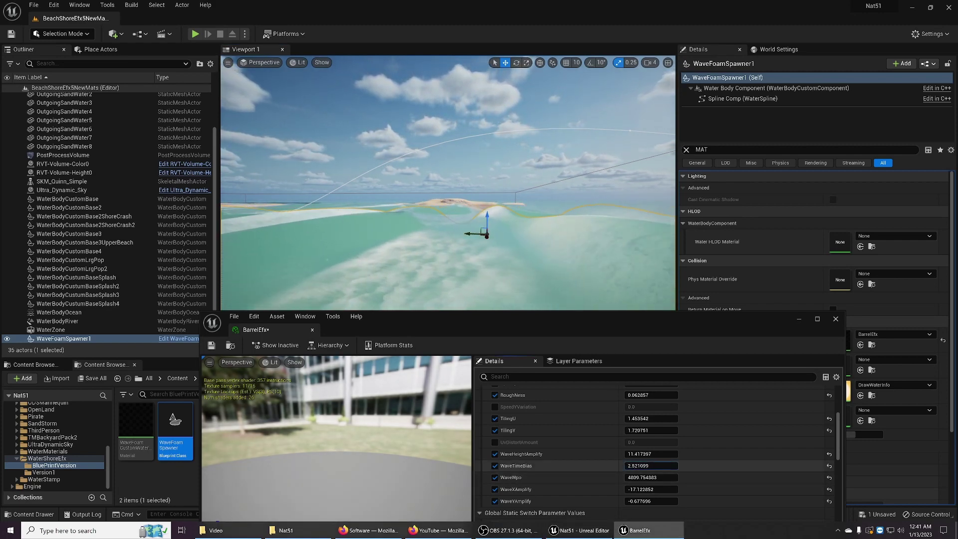
drag(628, 465, 621, 466)
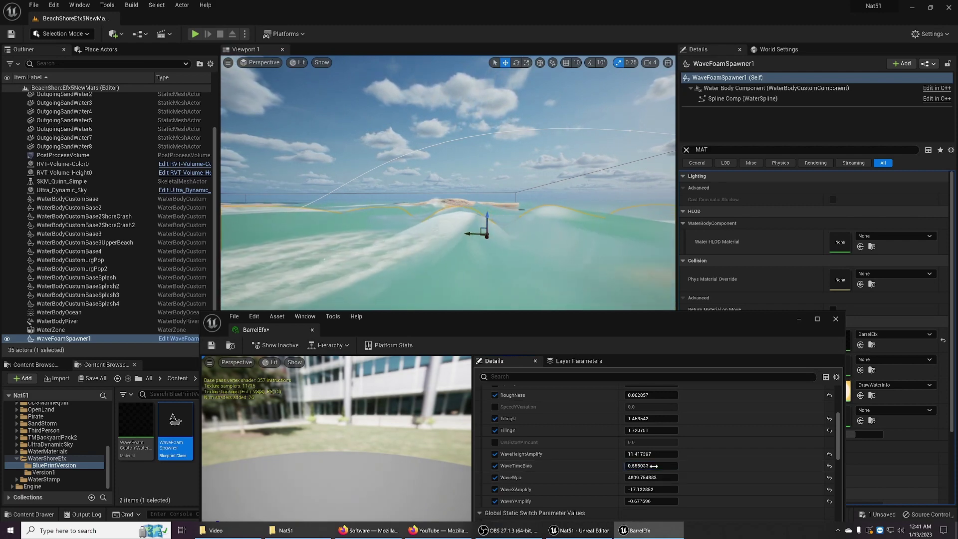
Examine the barrel wave around WaveFoamSpawner1 from several sides, from open water in to the sandy shore.
right_drag(519, 219, 599, 230)
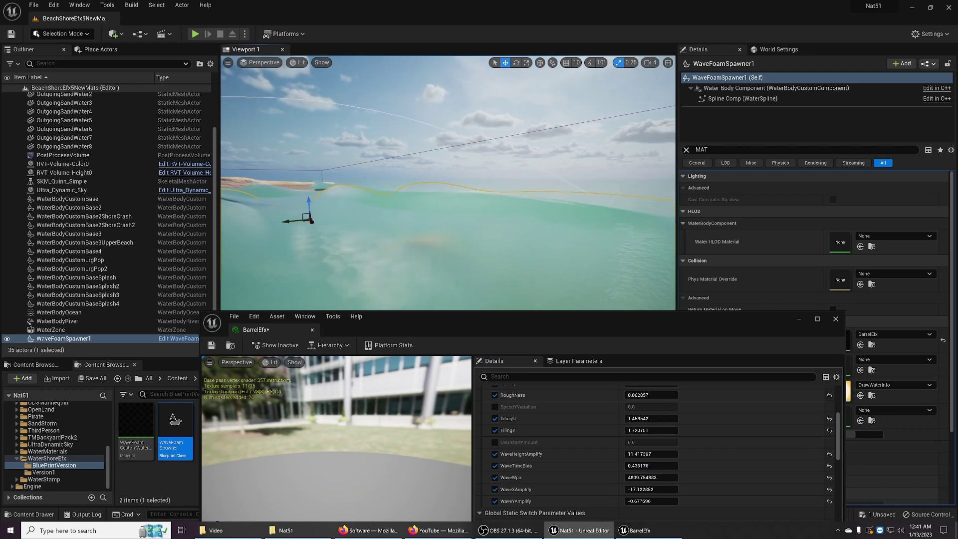
right_drag(450, 199, 339, 187)
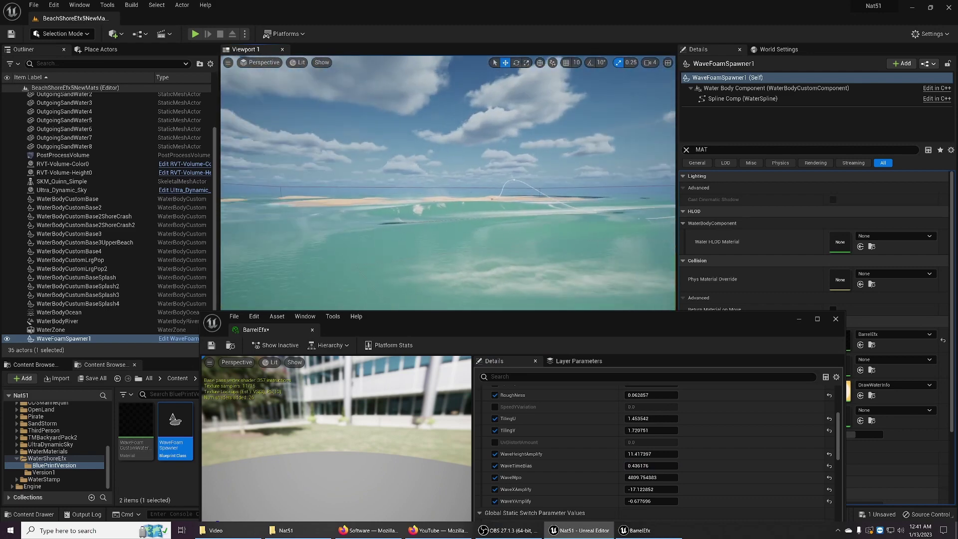
right_drag(429, 180, 429, 200)
right_drag(448, 183, 514, 180)
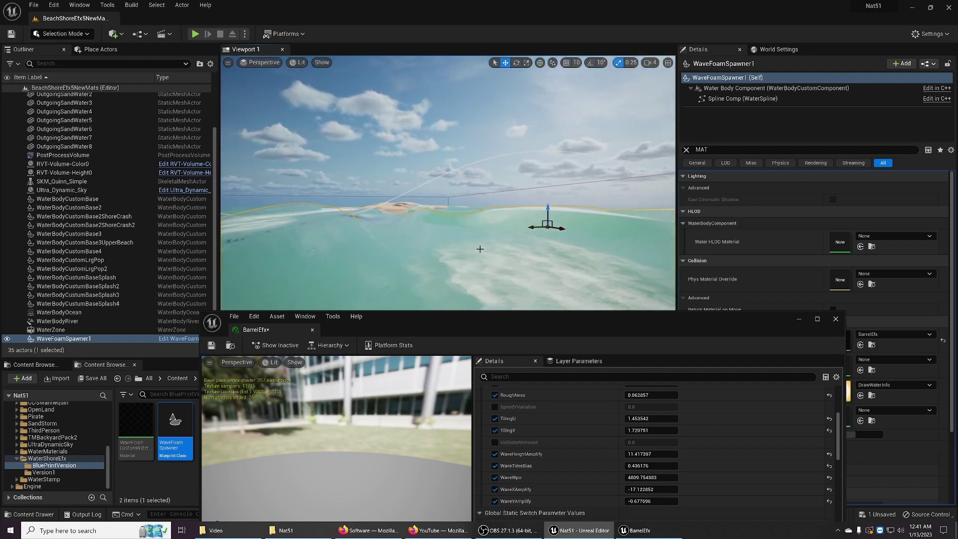
right_drag(480, 249, 539, 236)
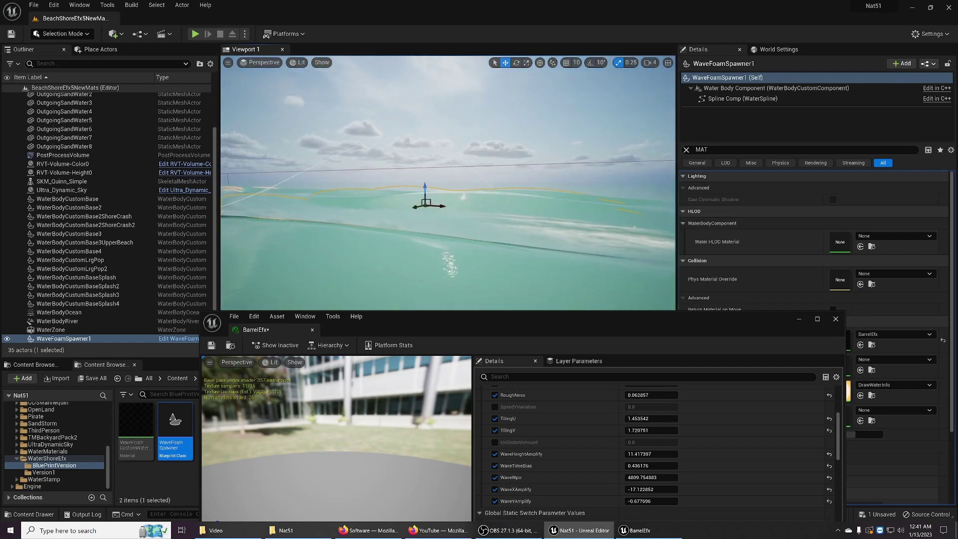
right_drag(479, 249, 379, 265)
key(w)
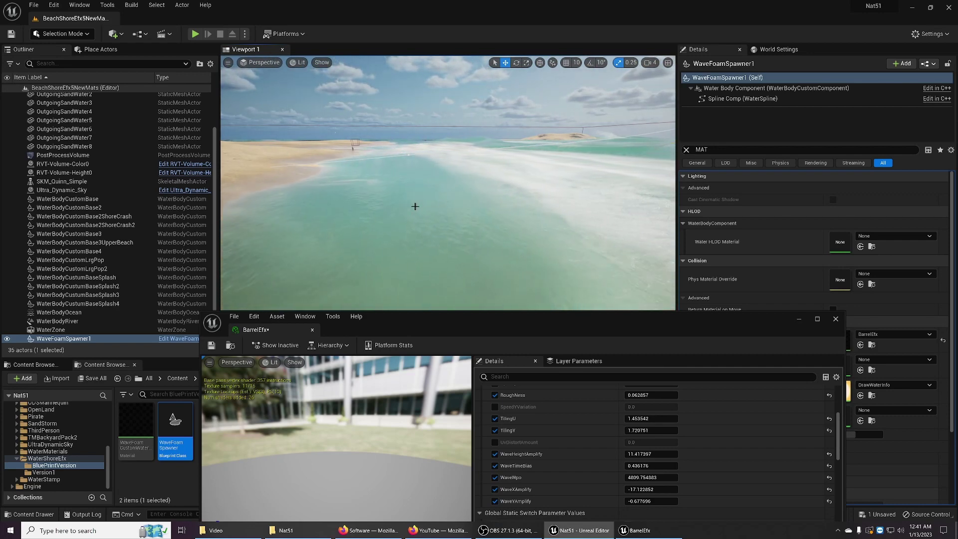
Select the WaterBodyCustomBase2ShoreCrash water body, focus on it, and examine how its foamy waves break along the beach and around the nearby island.
right_drag(427, 200, 554, 229)
click(470, 232)
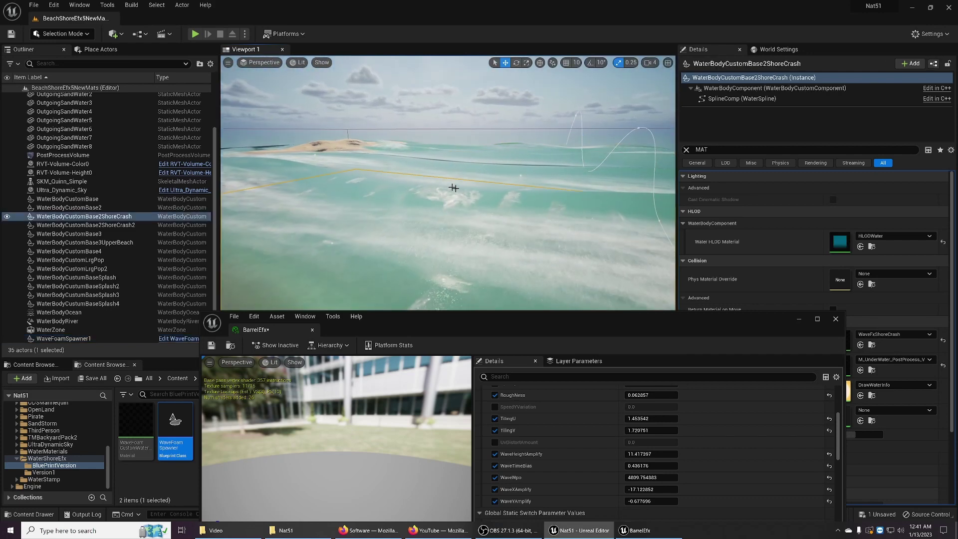
key(f)
right_drag(469, 231, 596, 242)
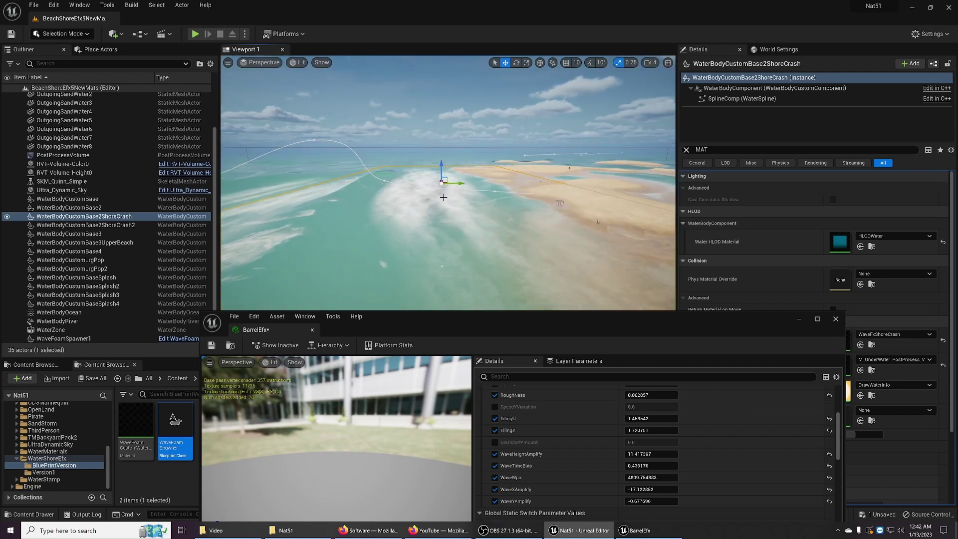
right_drag(444, 198, 390, 200)
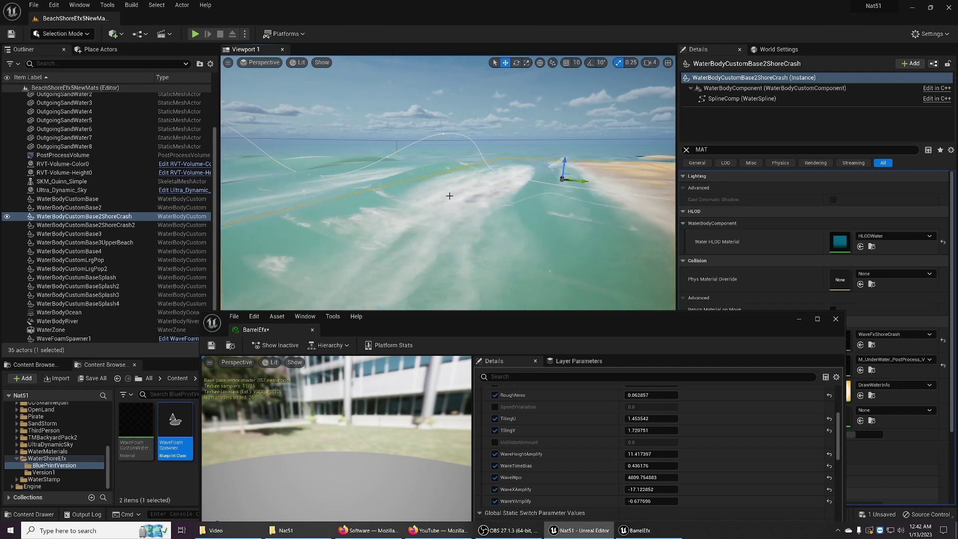
right_drag(450, 196, 285, 186)
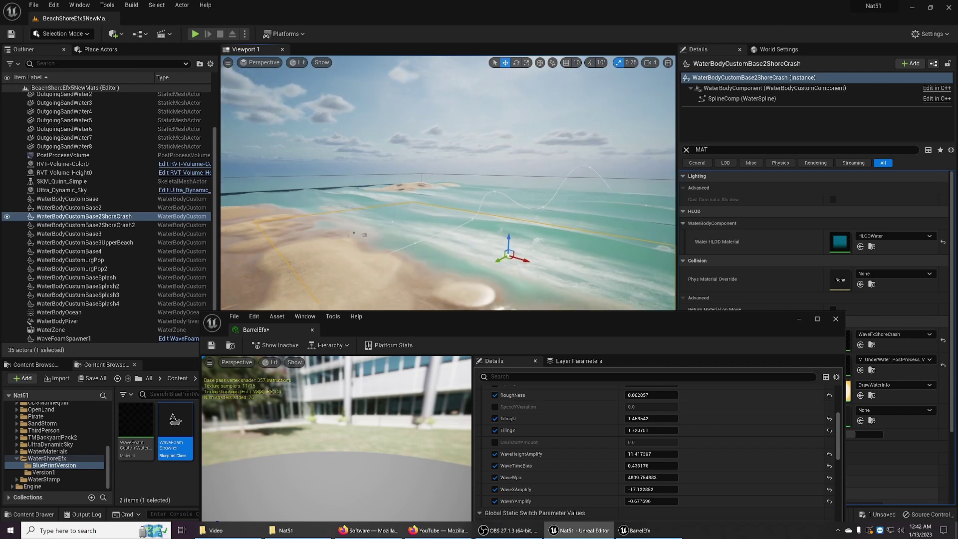
right_drag(483, 206, 542, 208)
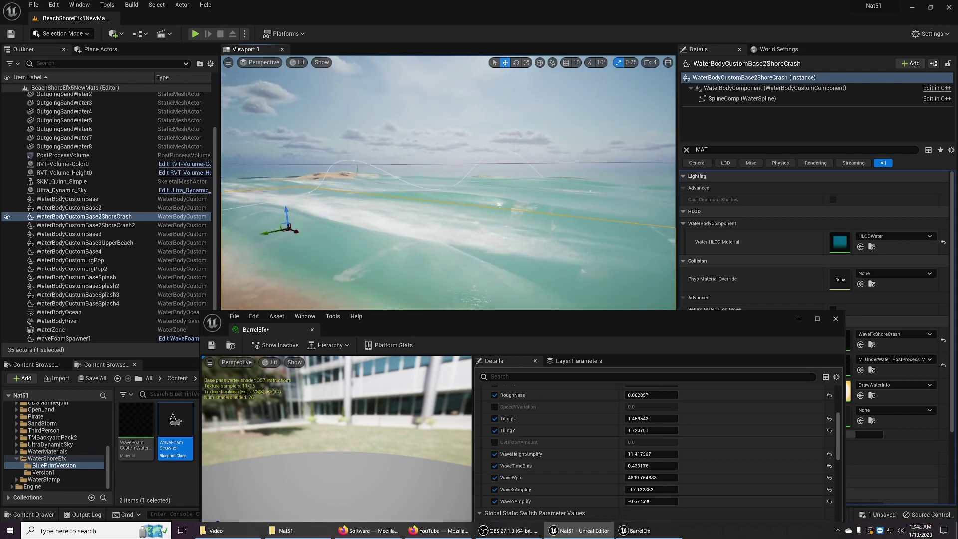
key(e)
right_drag(449, 199, 447, 221)
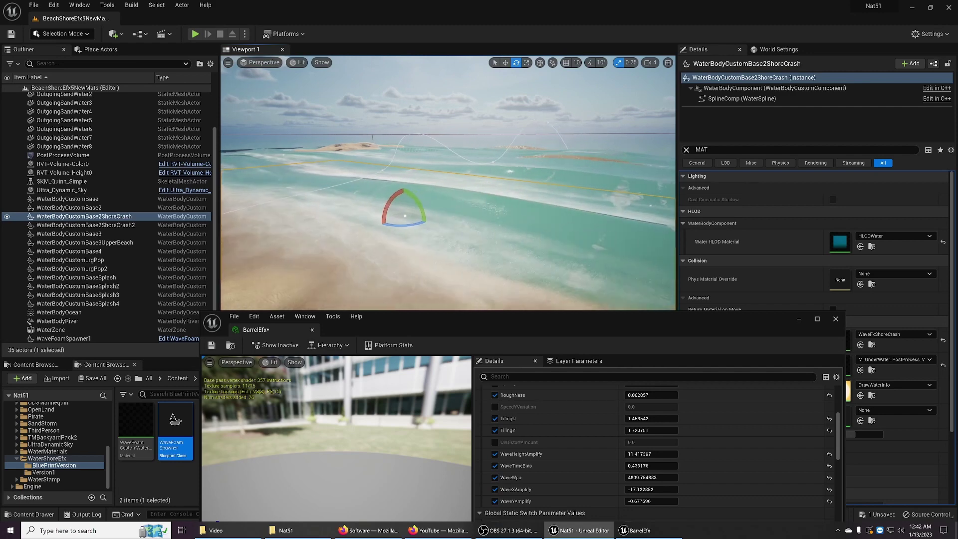
right_drag(447, 200, 394, 185)
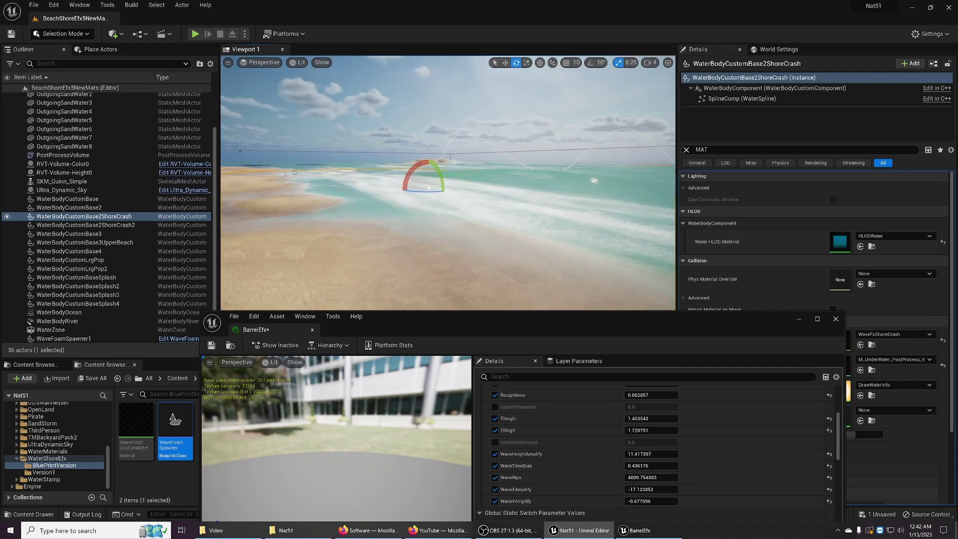
key(d)
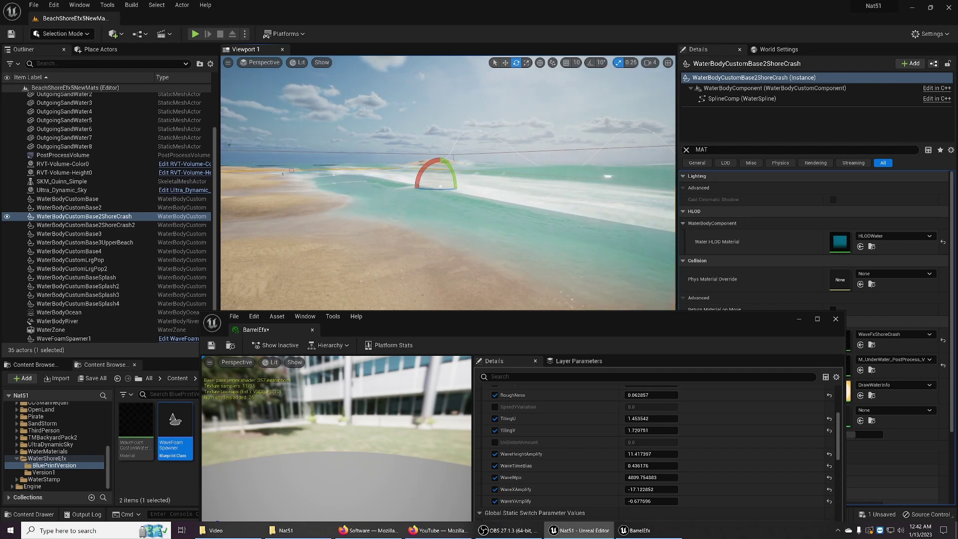
key(e)
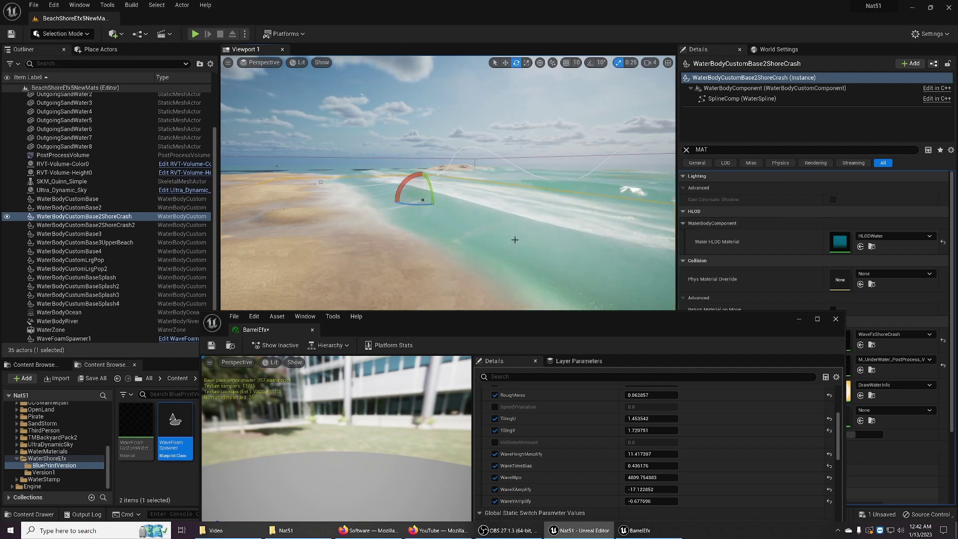
right_drag(515, 240, 533, 254)
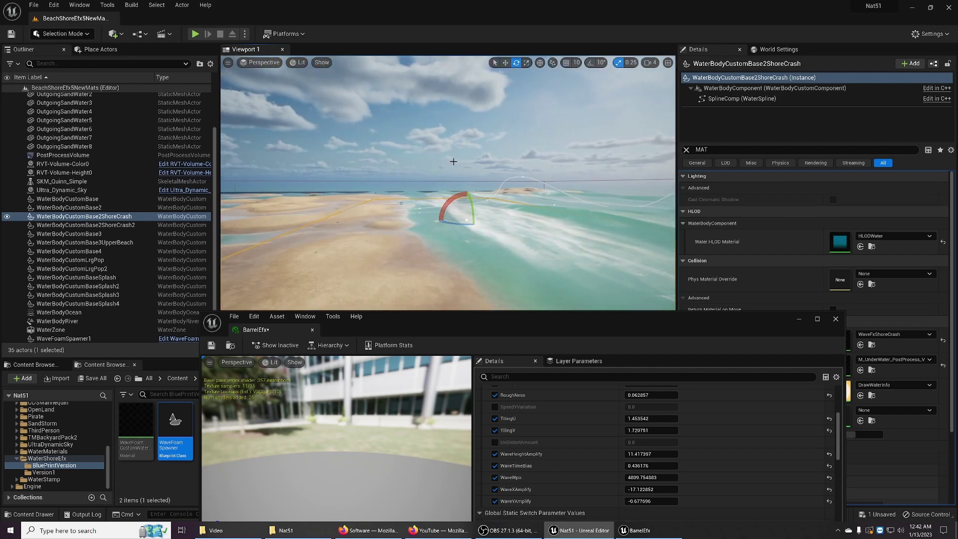
right_drag(467, 209, 489, 220)
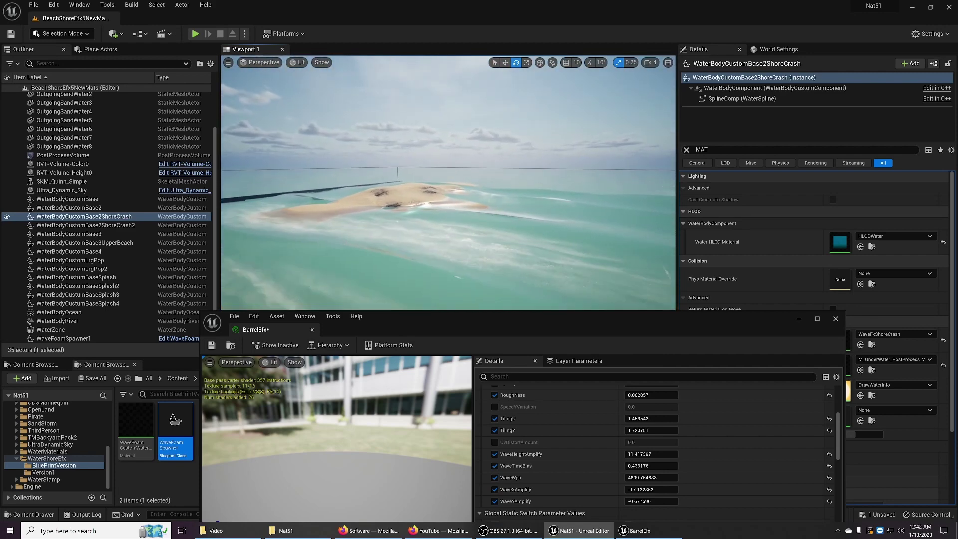
right_drag(449, 209, 496, 223)
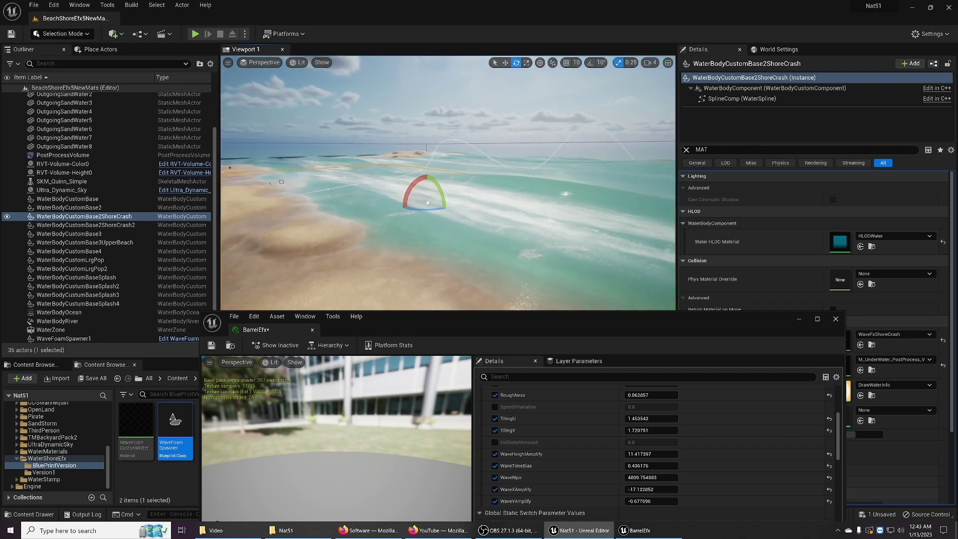
Select Ultra_Dynamic_Sky and survey the whole level, examining the sand islands, open water and shoreline surf from above and at water level.
click(457, 139)
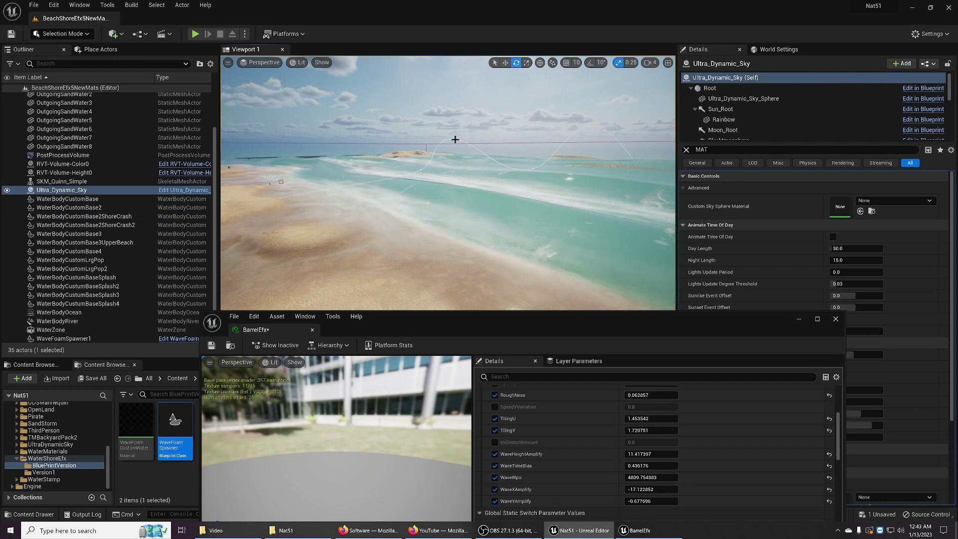
right_drag(455, 139, 462, 141)
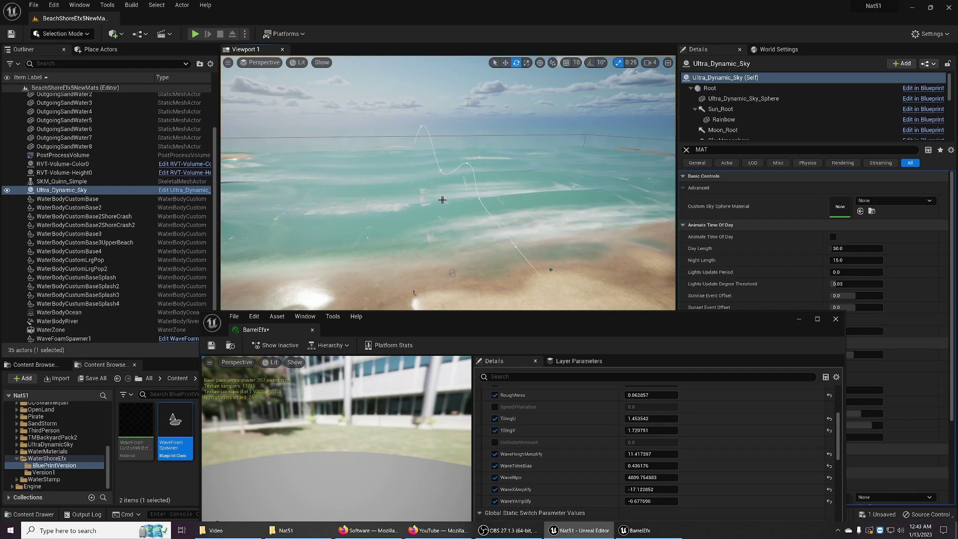
right_drag(443, 199, 439, 199)
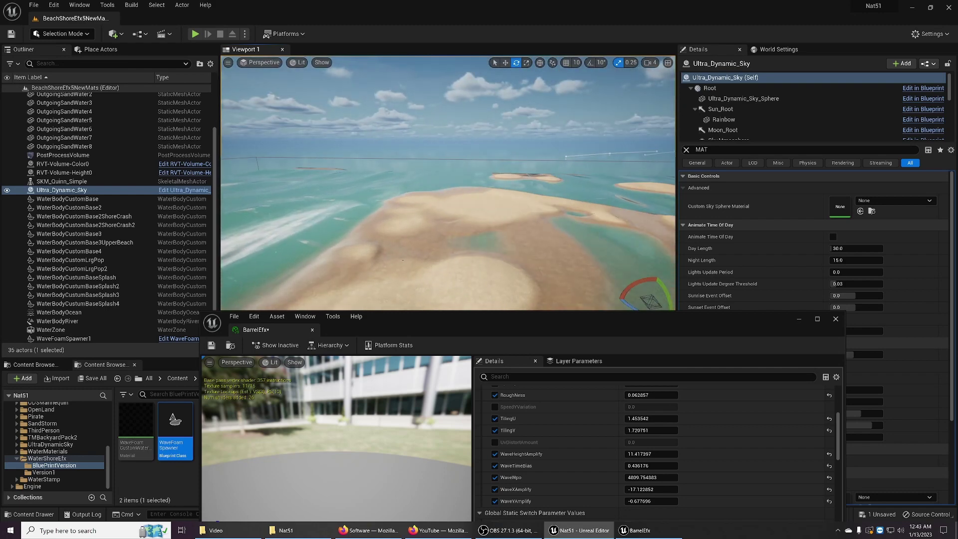
right_drag(440, 198, 464, 199)
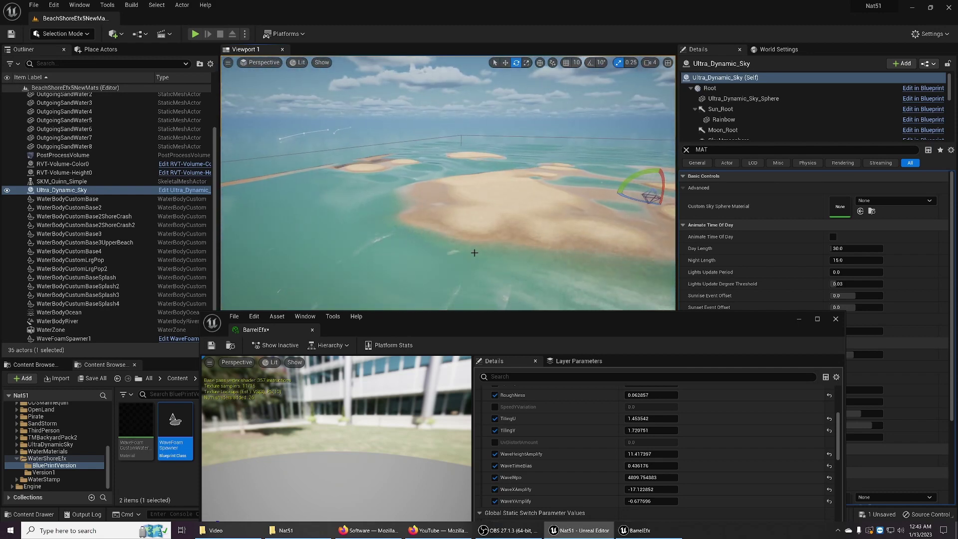
right_drag(475, 253, 467, 246)
right_drag(455, 190, 454, 188)
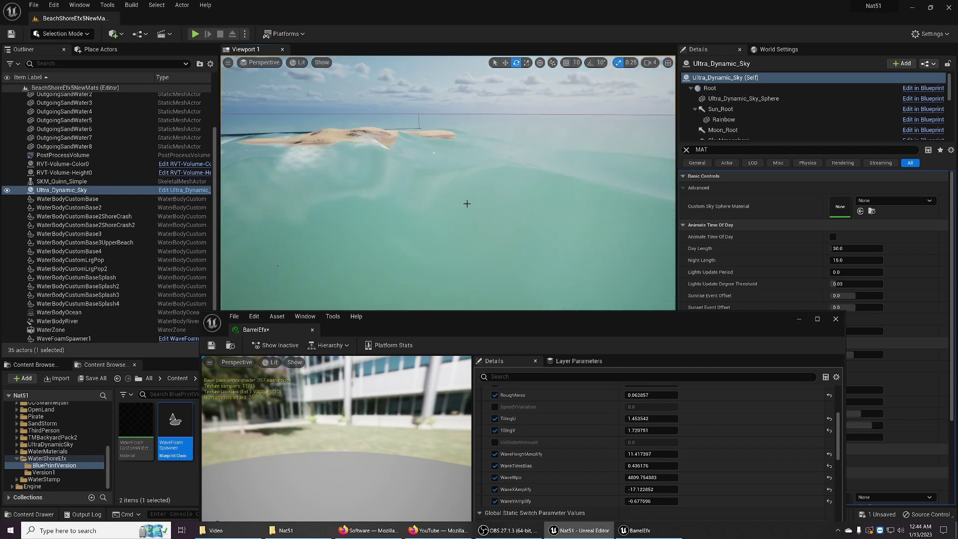
right_drag(417, 215, 438, 196)
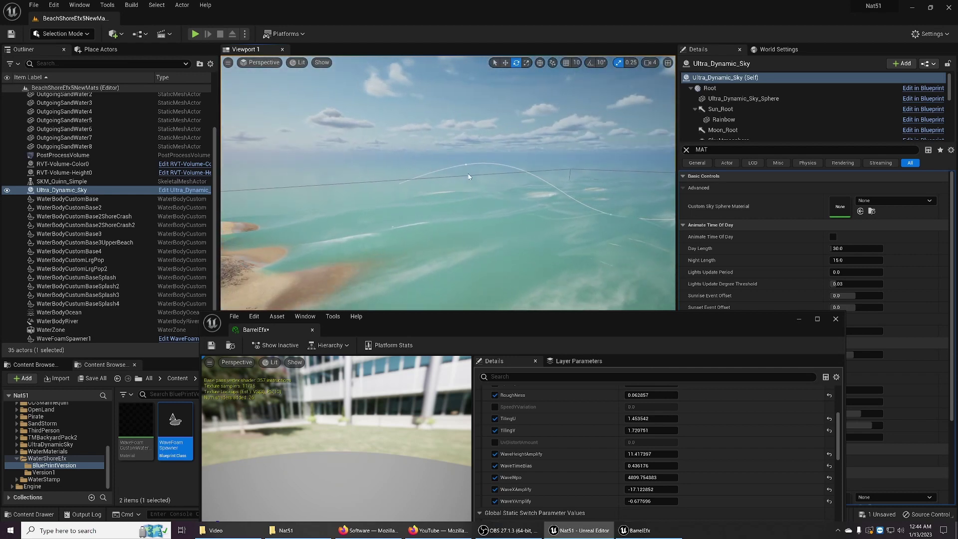
right_drag(518, 233, 412, 208)
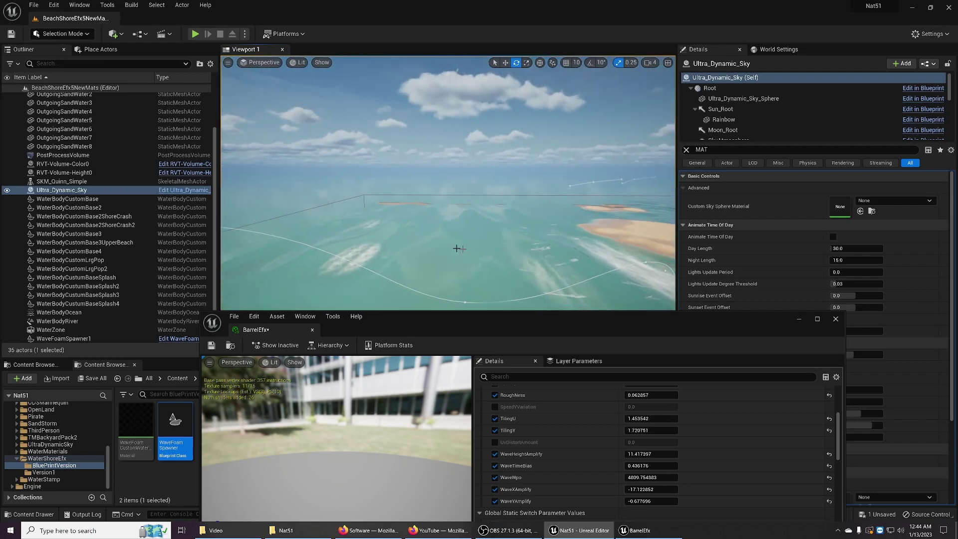
right_drag(448, 235, 447, 235)
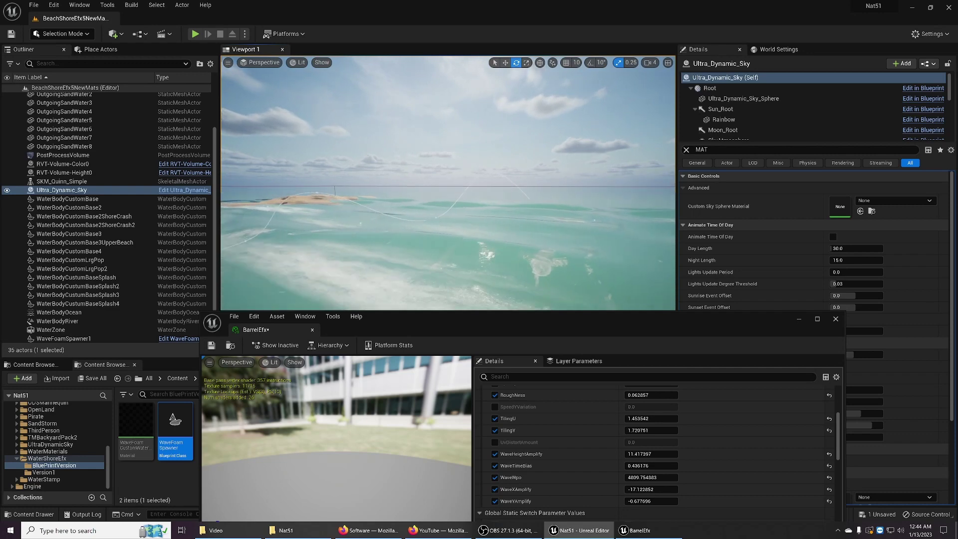
right_drag(449, 182, 499, 183)
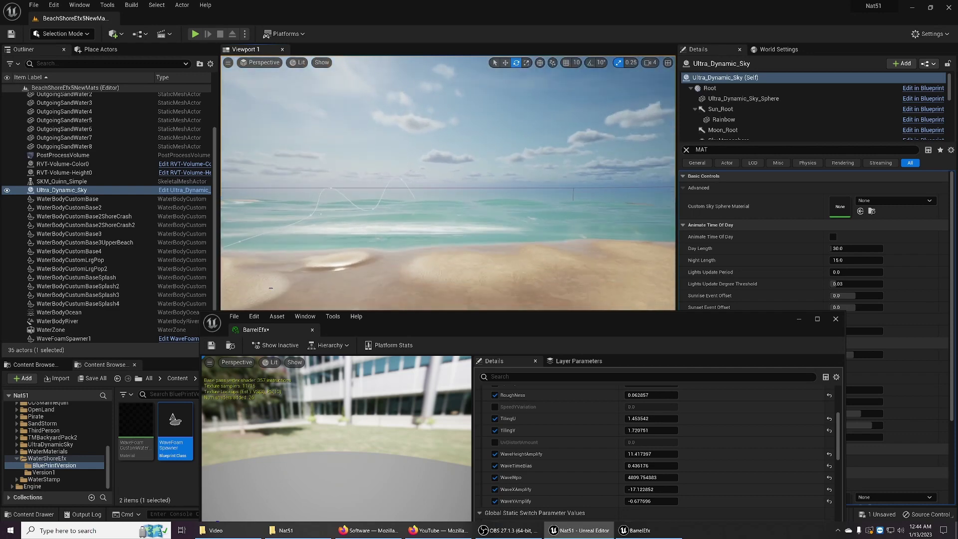
mouse_move(478, 233)
right_down()
mouse_move(544, 249)
mouse_move(478, 233)
right_up()
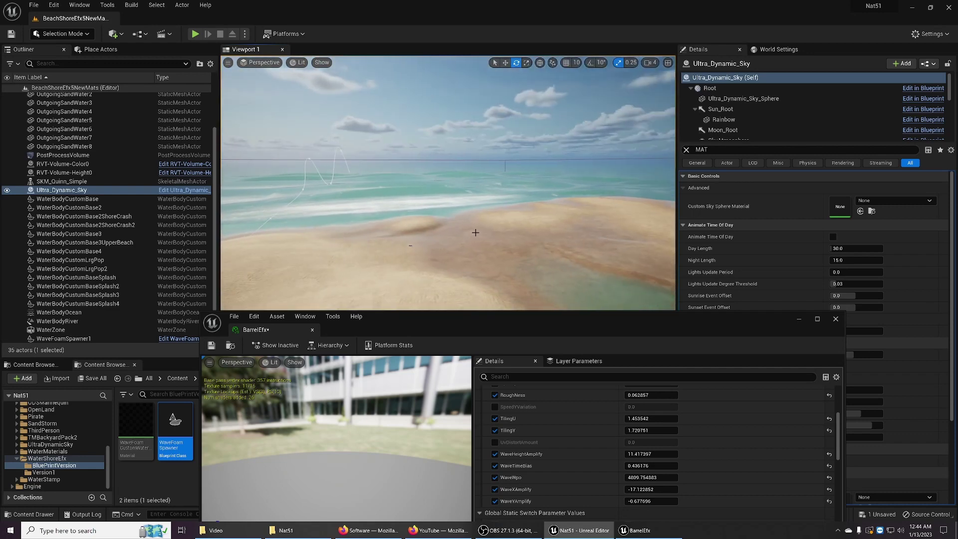
right_drag(410, 245, 649, 236)
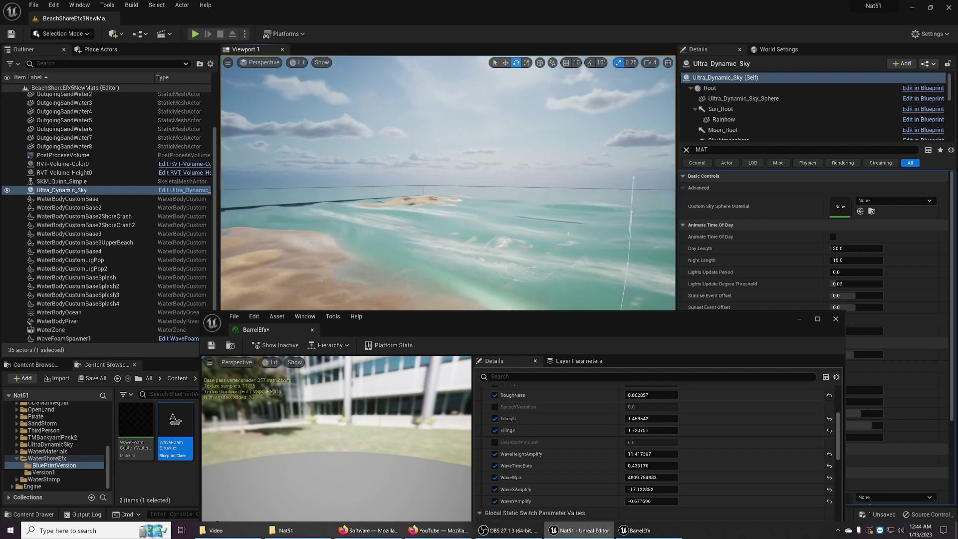
right_drag(449, 233, 482, 233)
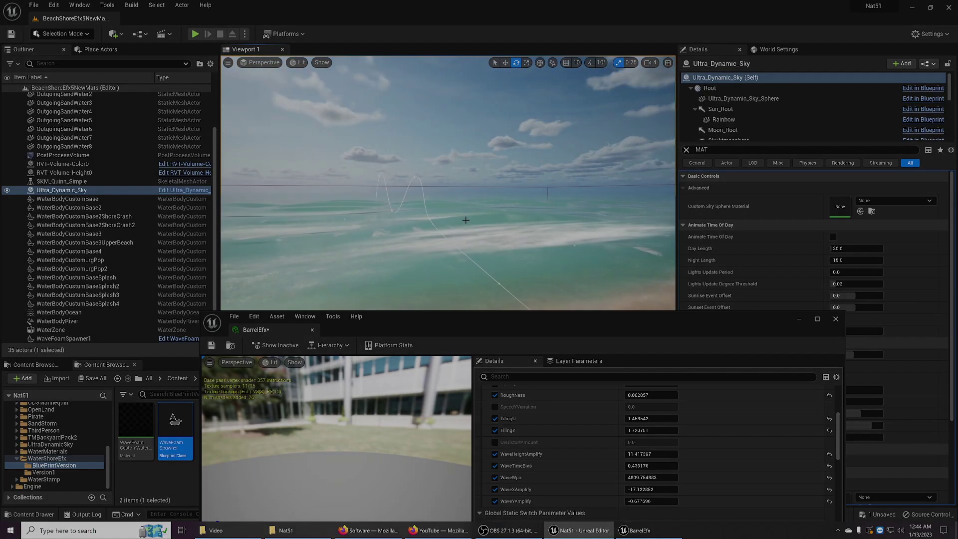